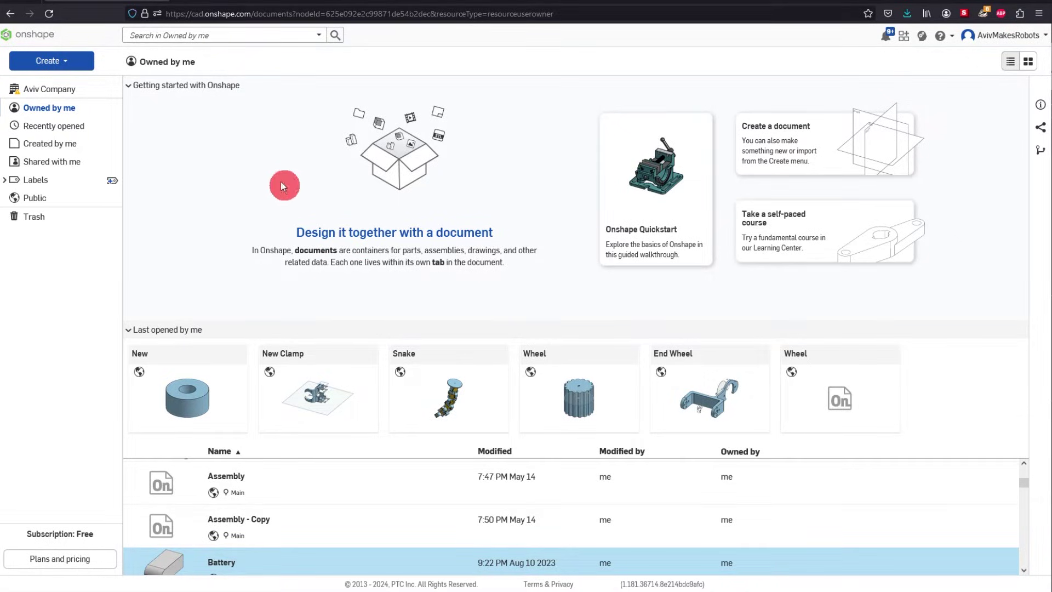
Create a new document named "New"
{"action": "left_click", "coordinate": [61, 60]}
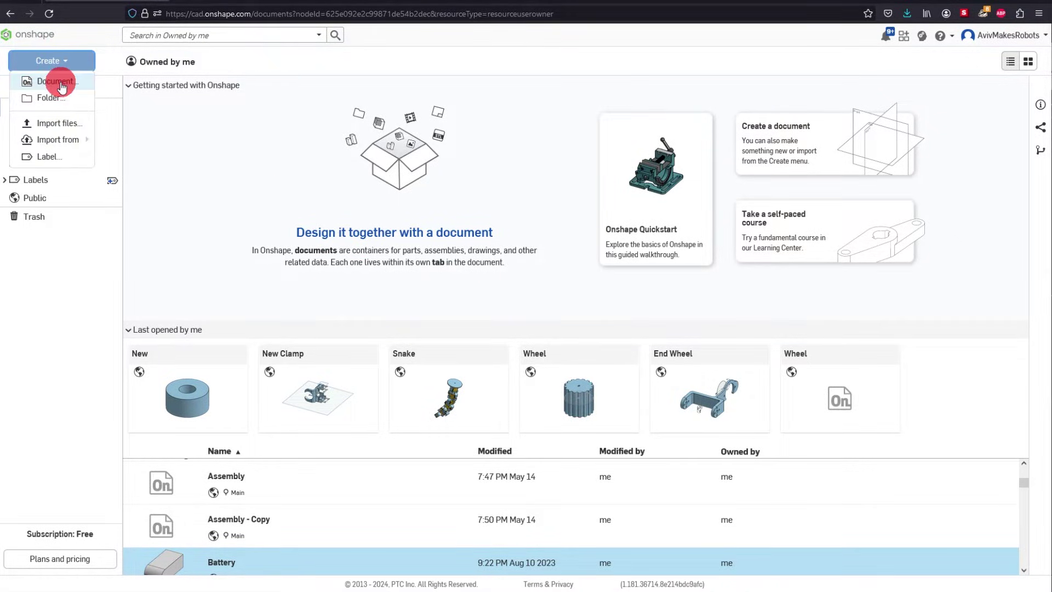
{"action": "left_click", "coordinate": [57, 81]}
{"action": "type", "text": "New"}
{"action": "left_click", "coordinate": [599, 332]}
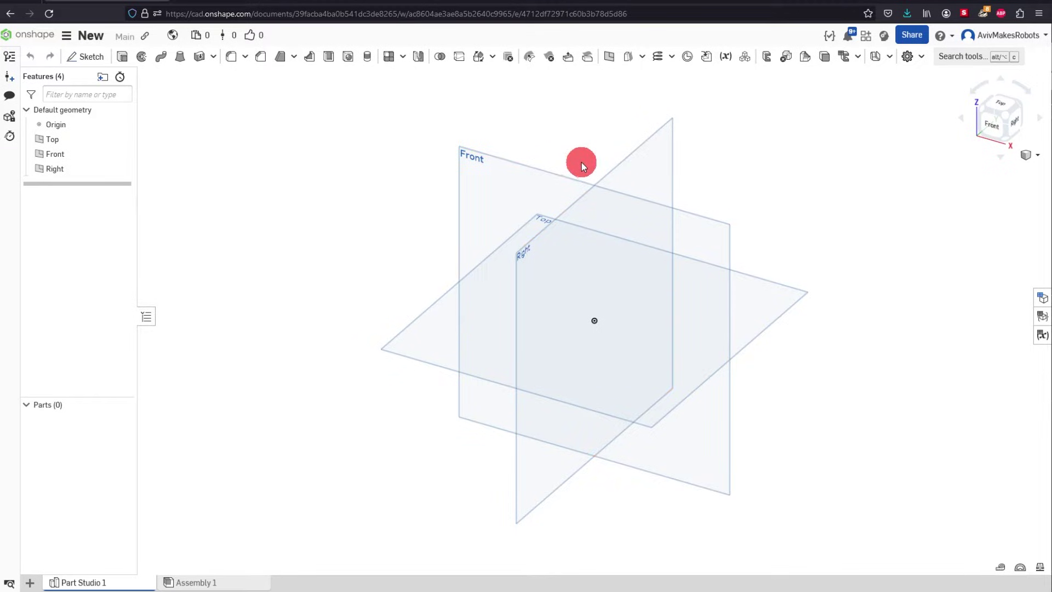
Highlight the default Front, Top and Right planes one at a time to identify their orientation
{"action": "left_click", "coordinate": [547, 169]}
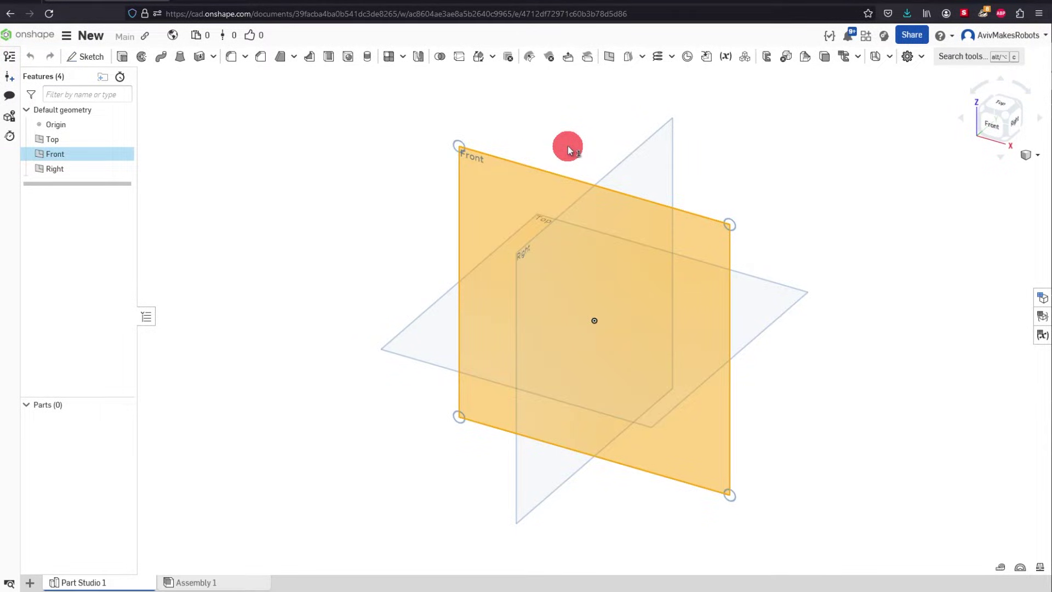
{"action": "left_click", "coordinate": [568, 145]}
{"action": "left_click", "coordinate": [751, 271]}
{"action": "left_click", "coordinate": [760, 215]}
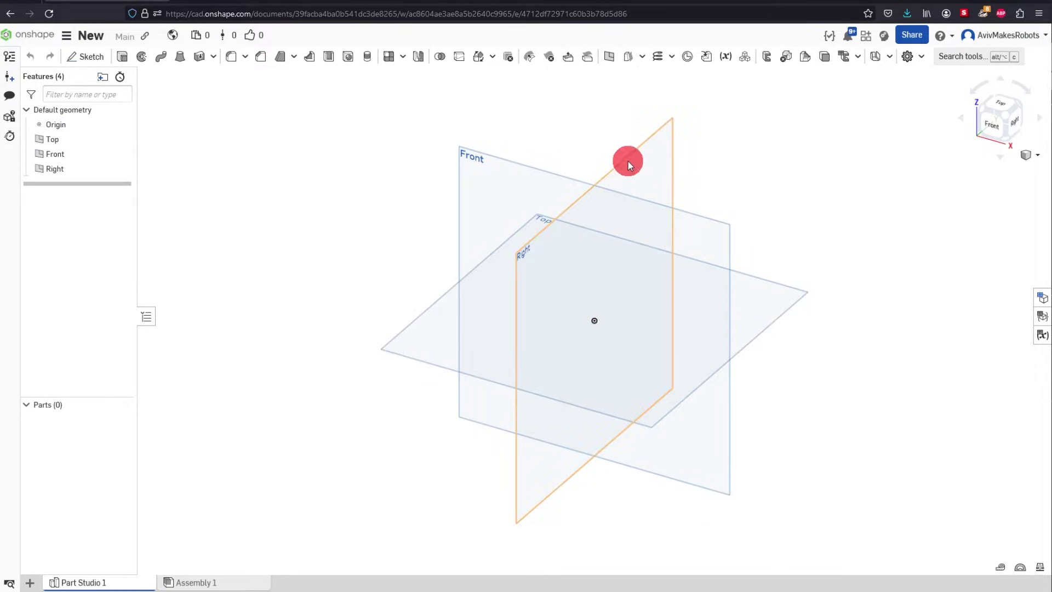
{"action": "left_click", "coordinate": [624, 159]}
{"action": "left_click", "coordinate": [755, 203]}
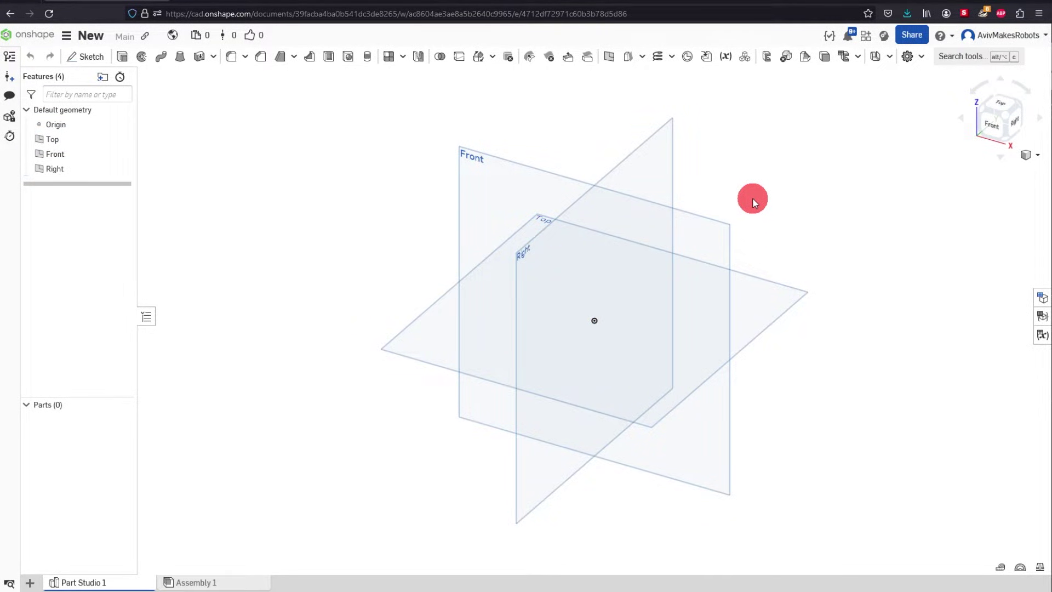
Examine the three default planes straight from the front, from above and from oblique angles
{"action": "middle_click_drag", "start_coordinate": [753, 200], "coordinate": [763, 237]}
{"action": "right_click_drag", "start_coordinate": [762, 235], "coordinate": [766, 203]}
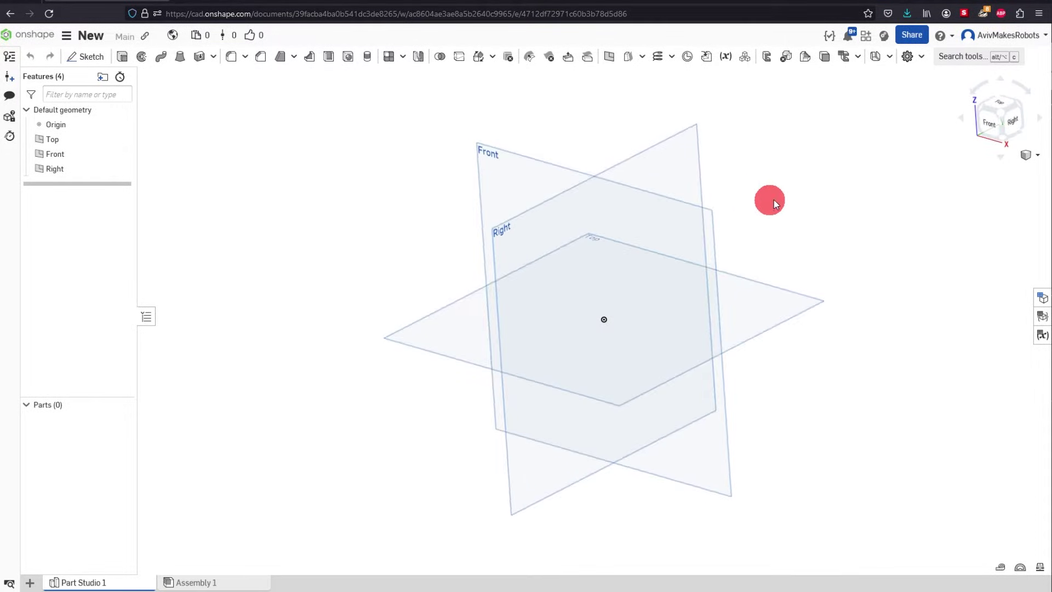
{"action": "left_click", "coordinate": [992, 117]}
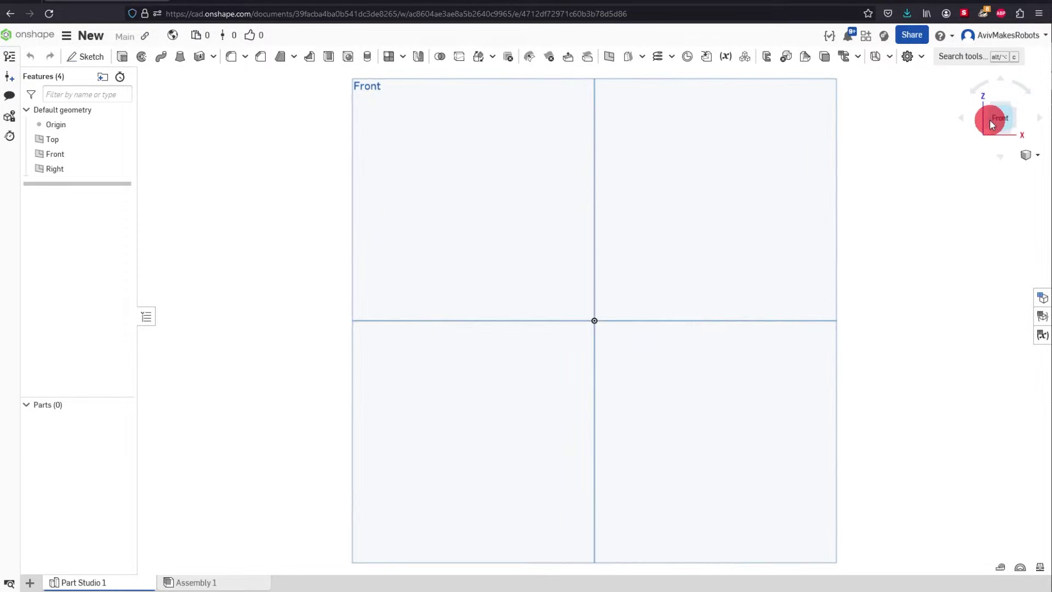
{"action": "scroll", "coordinate": [761, 269], "scroll_direction": "down", "scroll_amount": 2}
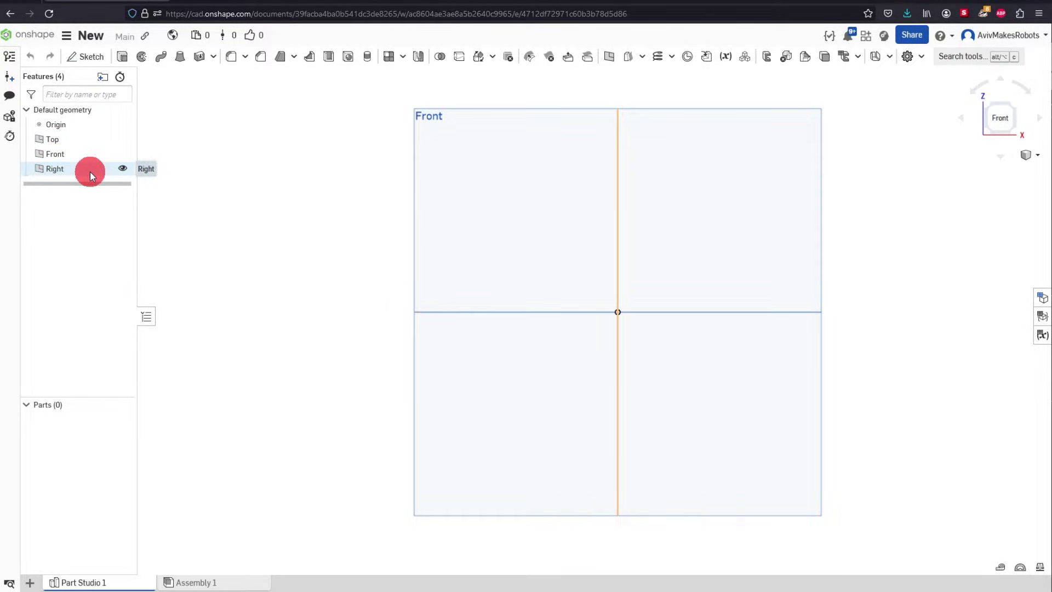
{"action": "key", "text": "Up"}
{"action": "key", "text": "Left"}
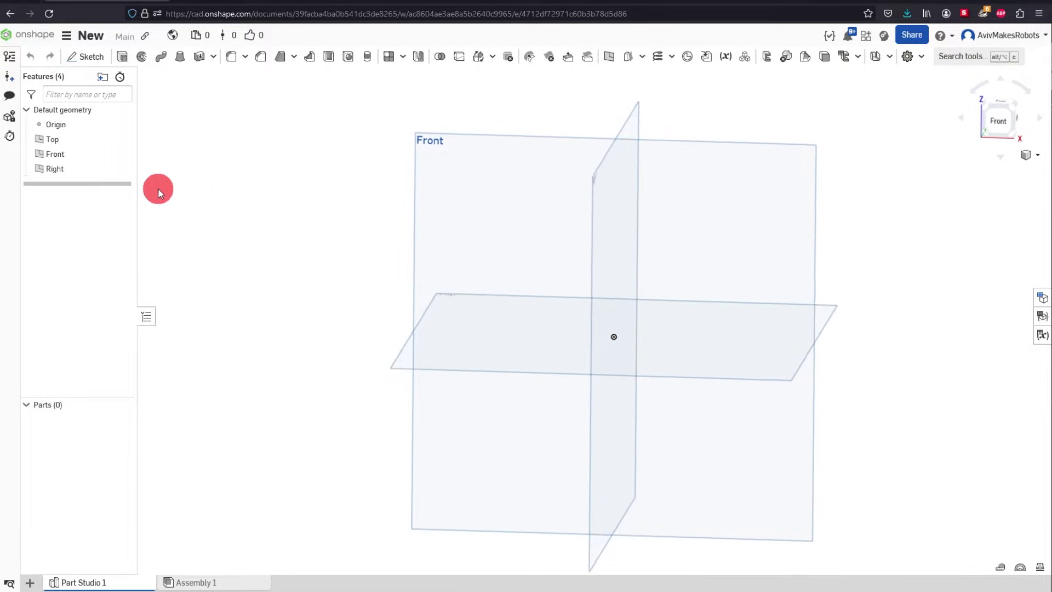
{"action": "key", "text": "Up"}
{"action": "key", "text": "Left"}
{"action": "key", "text": "Up"}
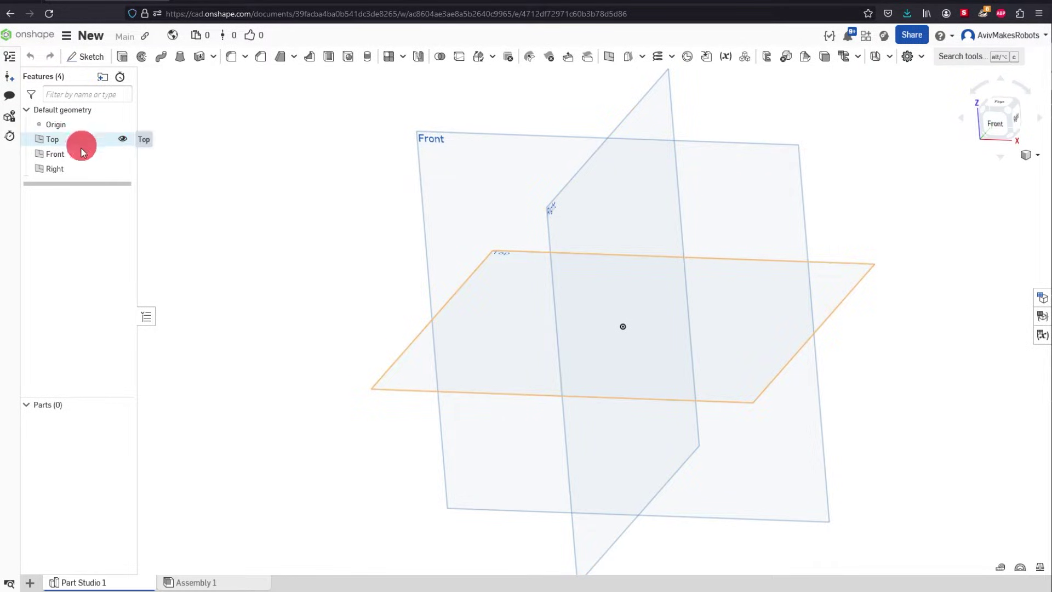
{"action": "key", "text": "Right"}
{"action": "key", "text": "Up"}
{"action": "key", "text": "Up"}
{"action": "key", "text": "Up"}
{"action": "key", "text": "Down"}
{"action": "key", "text": "Down"}
{"action": "key", "text": "Down"}
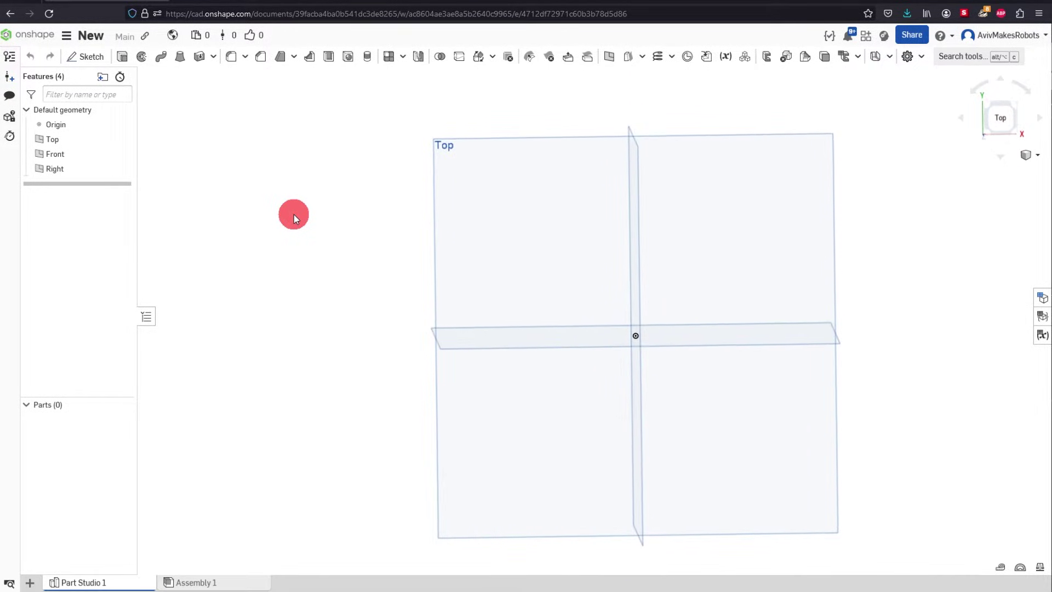
{"action": "key", "text": "Left"}
{"action": "key", "text": "Up"}
{"action": "key", "text": "Right"}
{"action": "key", "text": "Right"}
{"action": "key", "text": "Right"}
{"action": "key", "text": "Right"}
Start a sketch on the Top plane and draw a circle about 112 mm in diameter centred on the origin
{"action": "left_click", "coordinate": [455, 172]}
{"action": "key", "text": "Up"}
{"action": "key", "text": "Up"}
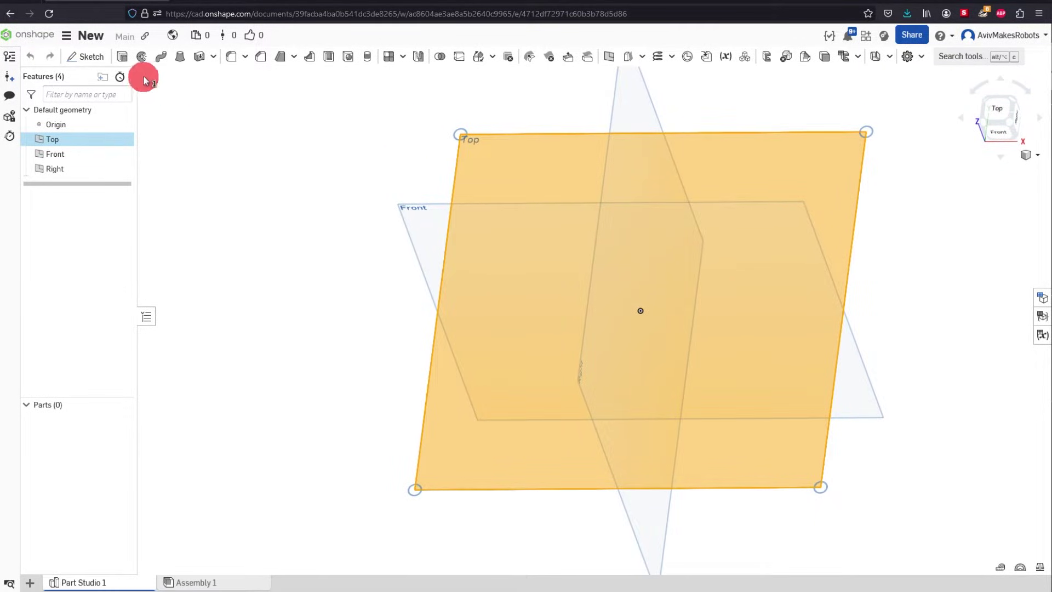
{"action": "left_click", "coordinate": [90, 57]}
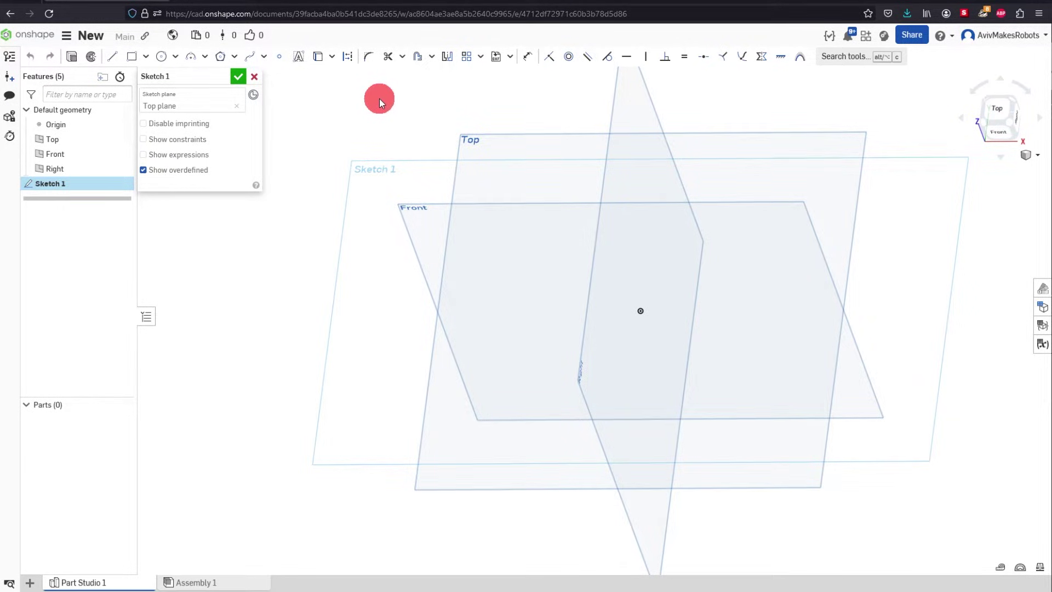
{"action": "left_click", "coordinate": [162, 62]}
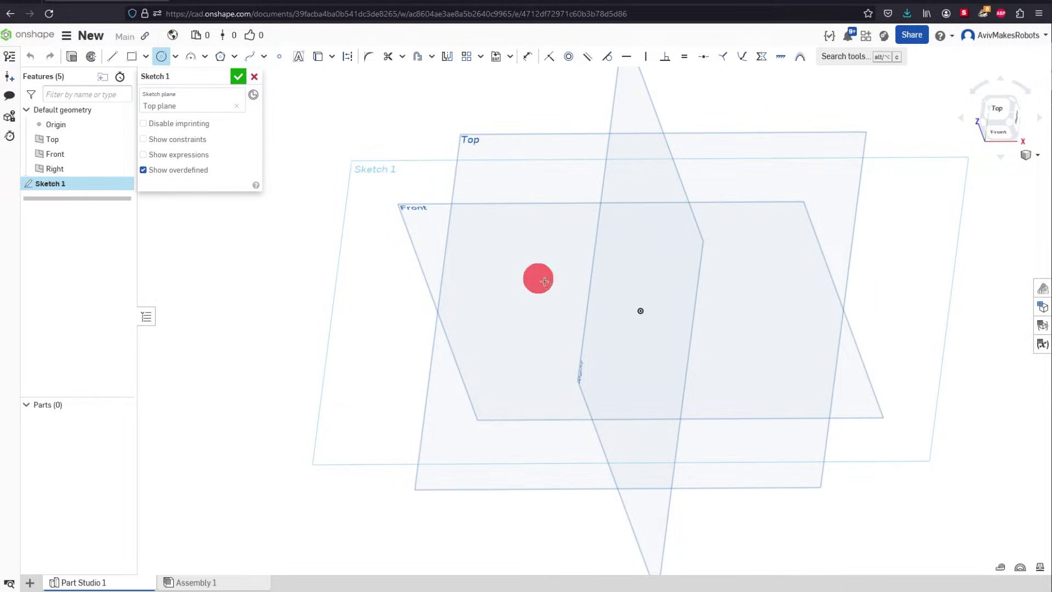
{"action": "left_click_drag", "start_coordinate": [639, 311], "coordinate": [786, 334]}
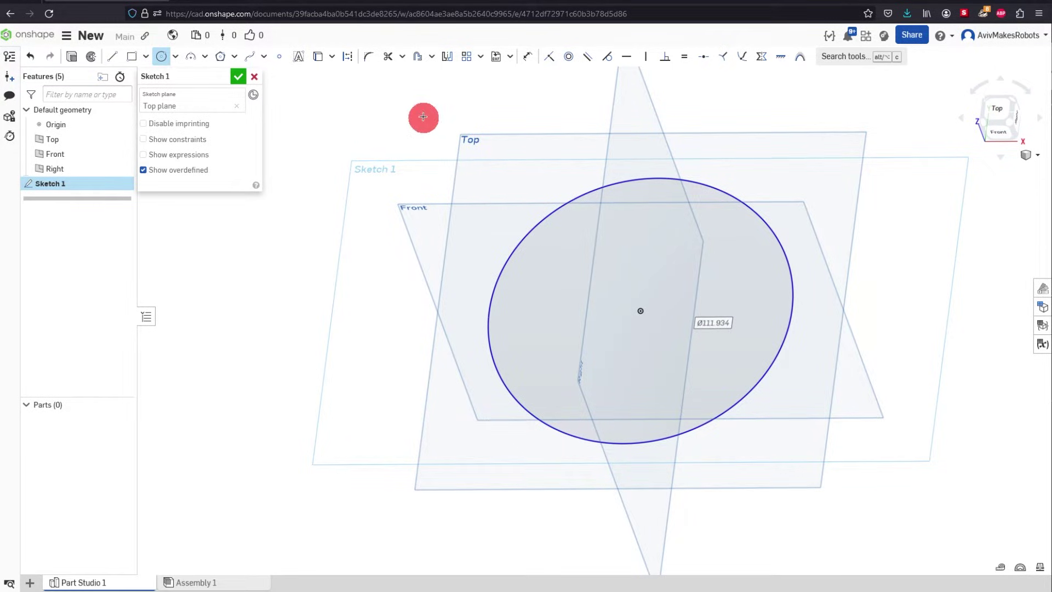
Dimension the circle with a diameter of 100 mm
{"action": "left_click", "coordinate": [529, 58]}
{"action": "left_click", "coordinate": [578, 193]}
{"action": "left_click", "coordinate": [505, 145]}
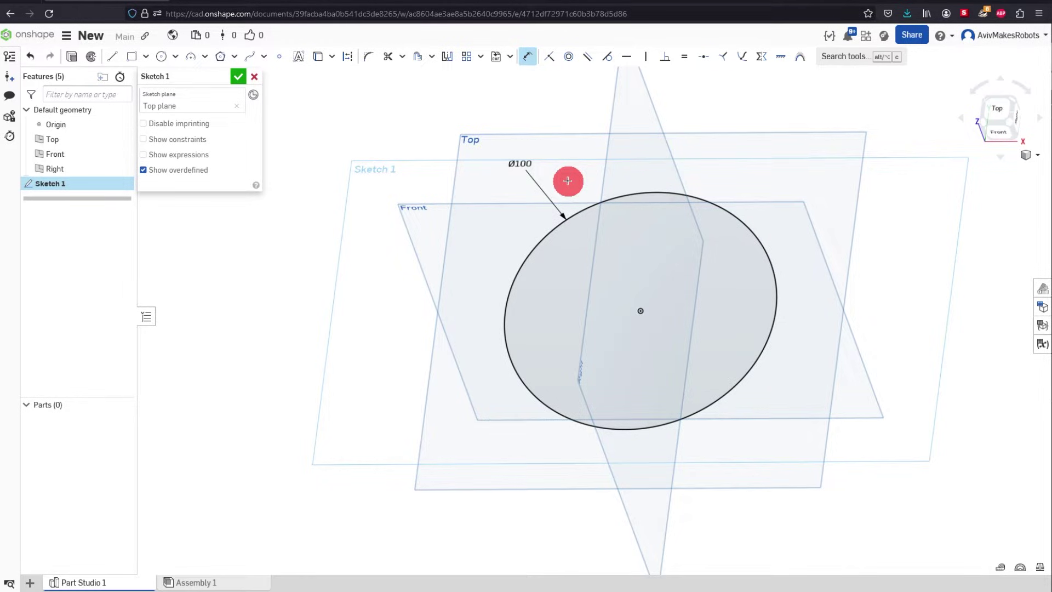
Start a blind solid extrusion of the circle as a new part
{"action": "left_click", "coordinate": [70, 57]}
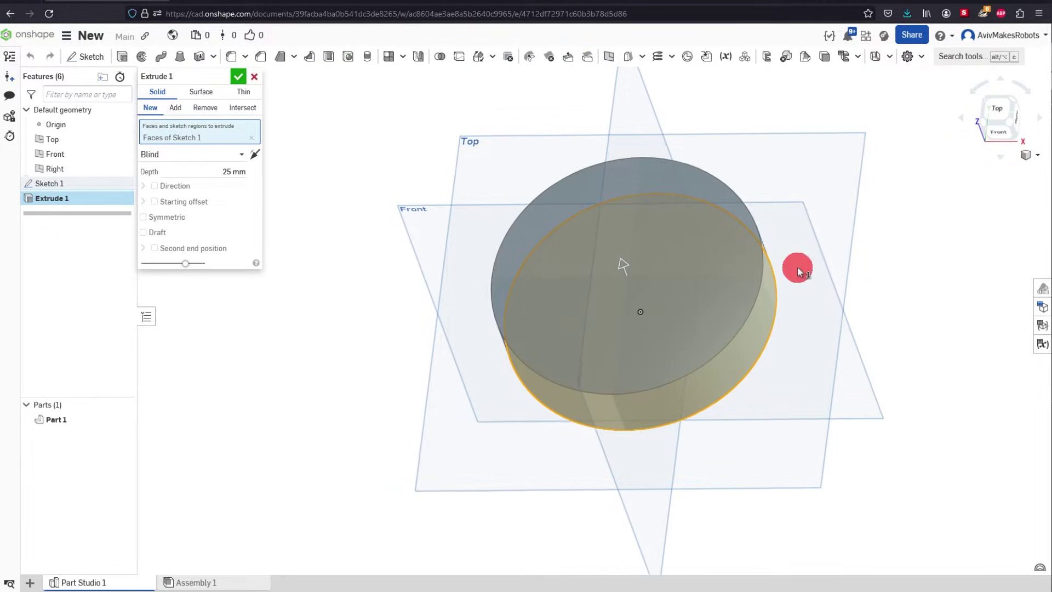
{"action": "key", "text": "Up"}
{"action": "key", "text": "Up"}
{"action": "key", "text": "Up"}
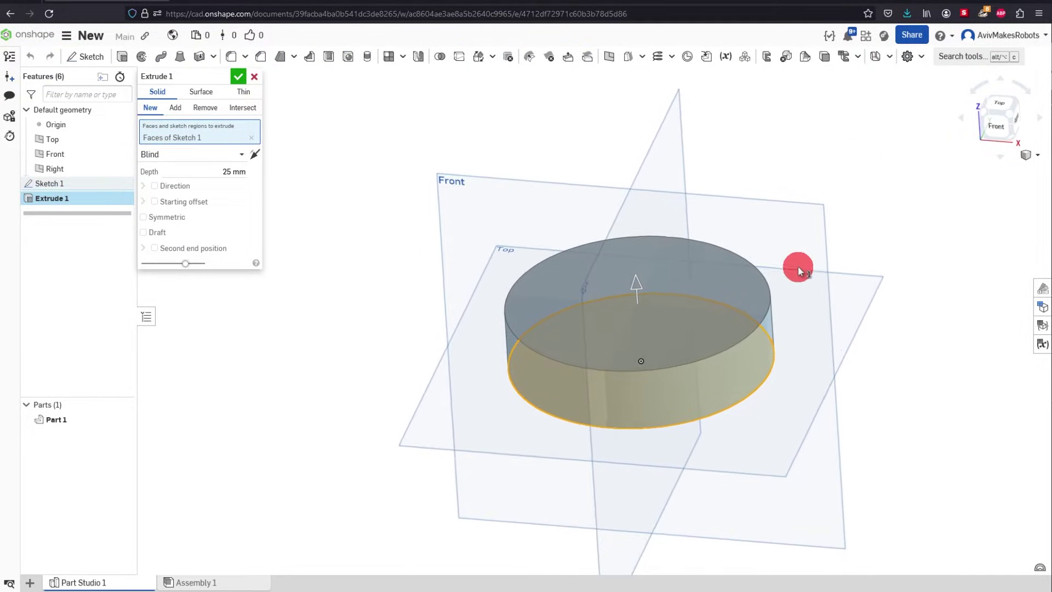
{"action": "key", "text": "Up"}
{"action": "key", "text": "Up"}
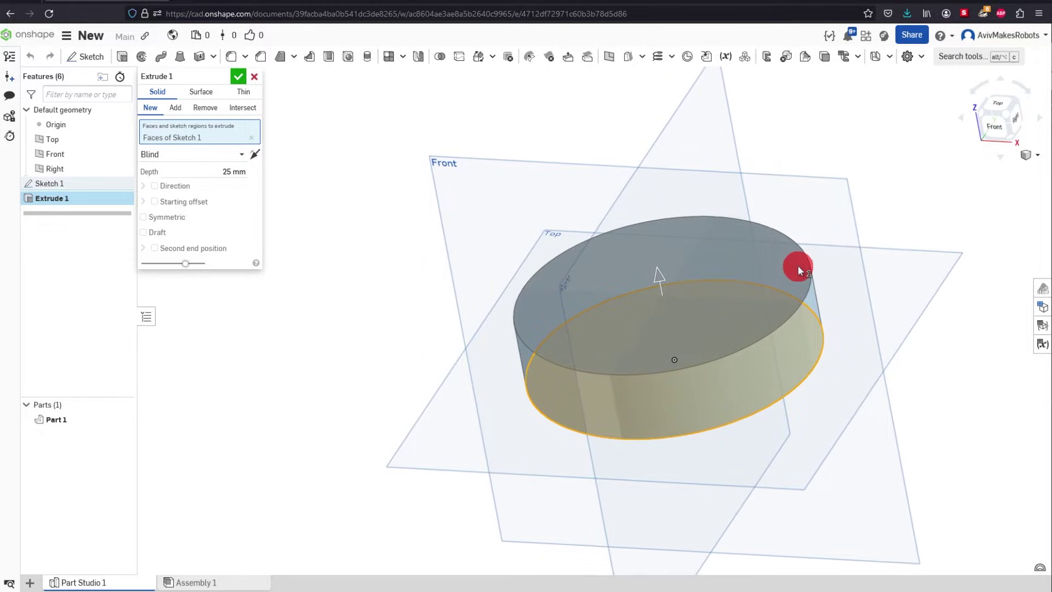
{"action": "key", "text": "Up"}
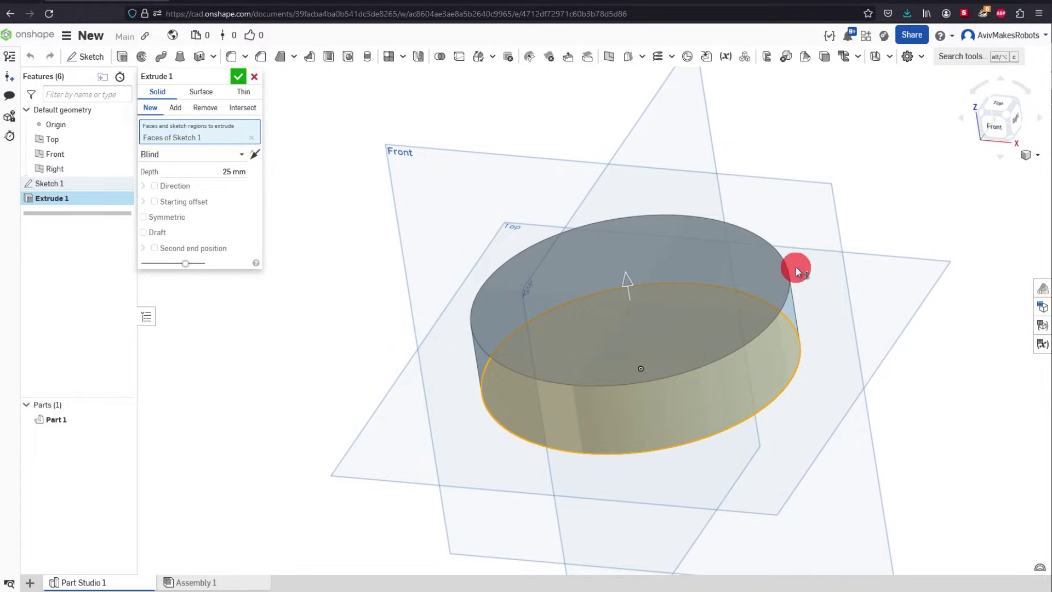
Flip the extrusion direction back and forth between the two sides of the sketch plane
{"action": "left_click", "coordinate": [255, 156]}
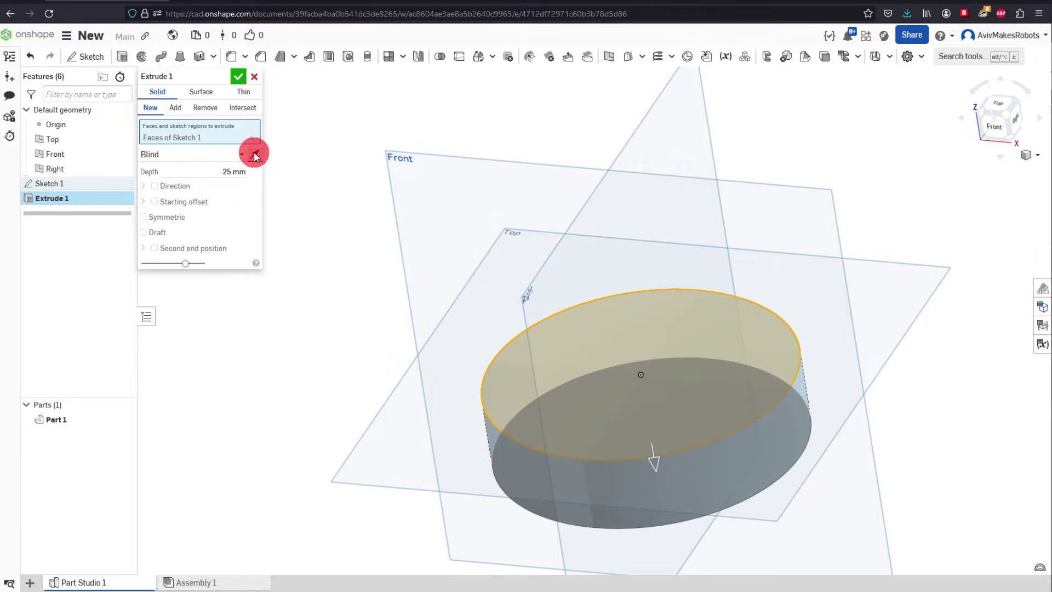
{"action": "left_click", "coordinate": [254, 156]}
{"action": "left_click", "coordinate": [255, 156]}
{"action": "left_click", "coordinate": [255, 156]}
{"action": "left_click", "coordinate": [255, 154]}
{"action": "left_click", "coordinate": [254, 154]}
Set the extrusion depth to 70 mm
{"action": "left_click", "coordinate": [230, 172]}
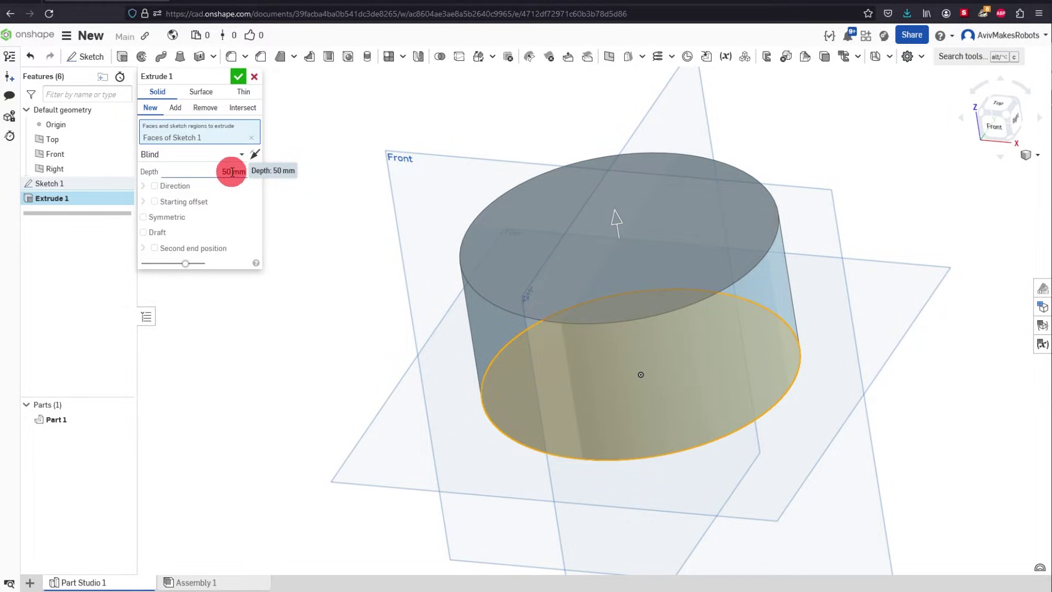
{"action": "left_click", "coordinate": [226, 172]}
{"action": "type", "text": "70"}
{"action": "key", "text": "Return"}
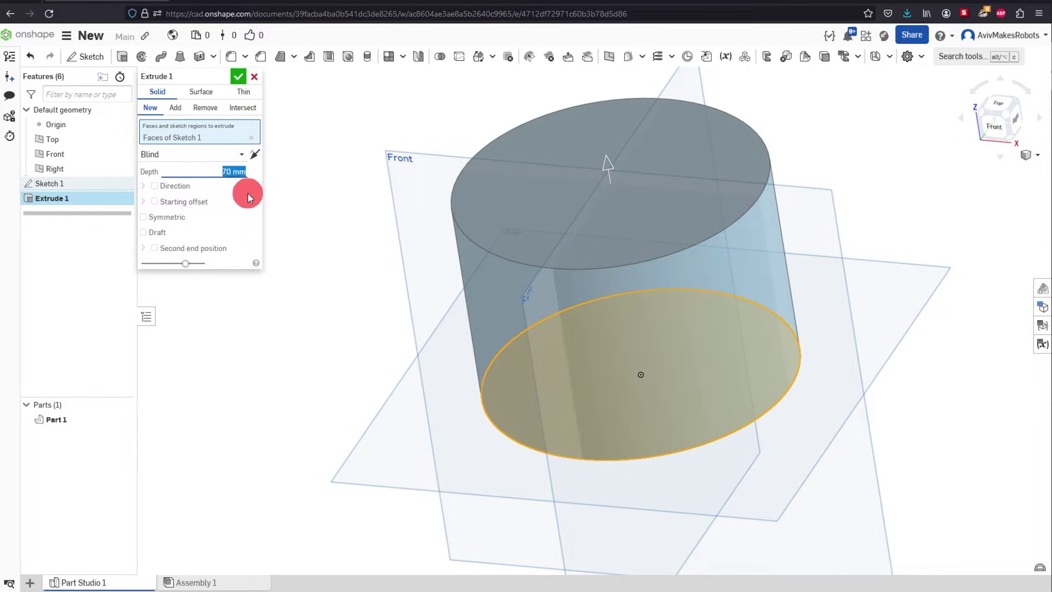
{"action": "left_click", "coordinate": [247, 193]}
{"action": "scroll", "coordinate": [314, 208], "scroll_direction": "down", "scroll_amount": 2}
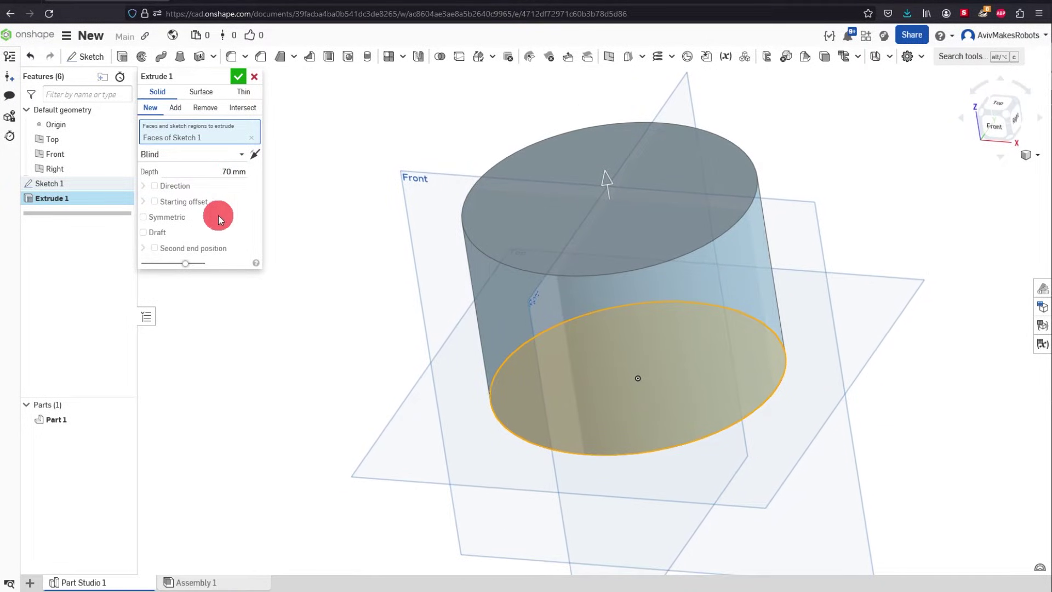
Make the extrusion symmetric about the sketch plane
{"action": "left_click", "coordinate": [163, 219]}
{"action": "mouse_move", "coordinate": [417, 236]}
{"action": "right_mouse_down"}
{"action": "mouse_move", "coordinate": [455, 232]}
{"action": "mouse_move", "coordinate": [535, 303]}
{"action": "mouse_move", "coordinate": [603, 394]}
{"action": "mouse_move", "coordinate": [593, 391]}
{"action": "right_mouse_up"}
{"action": "mouse_move", "coordinate": [603, 449]}
{"action": "right_mouse_down"}
{"action": "mouse_move", "coordinate": [422, 315]}
{"action": "mouse_move", "coordinate": [229, 237]}
{"action": "right_mouse_up"}
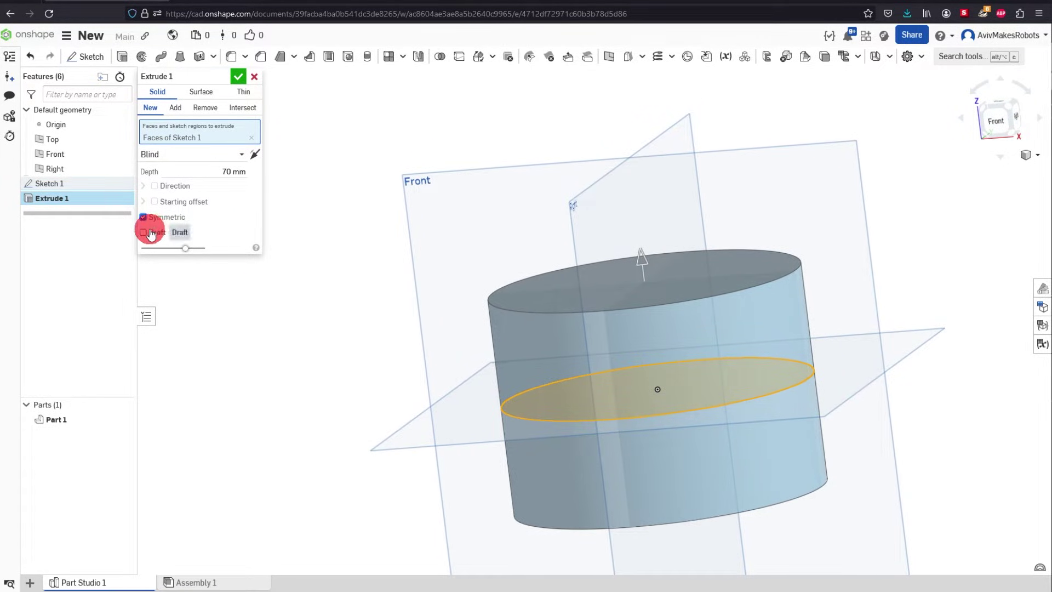
Add a draft of 1 rad to the symmetric extrusion
{"action": "left_click", "coordinate": [229, 233]}
{"action": "type", "text": "1"}
{"action": "key", "text": "Return"}
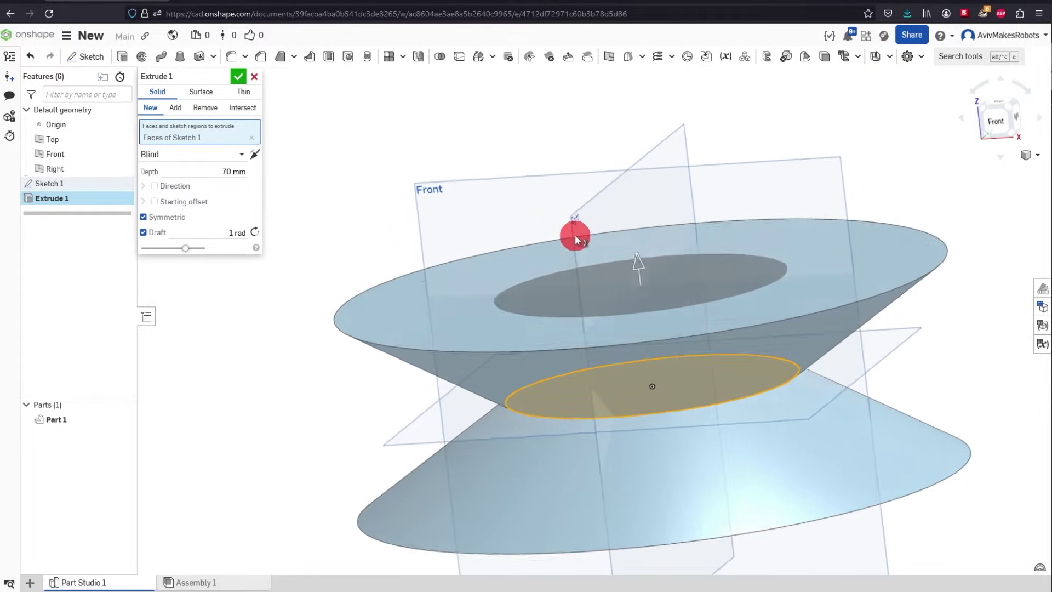
{"action": "right_click_drag", "start_coordinate": [575, 239], "coordinate": [550, 237]}
Turn off the draft and symmetric options of the extrusion
{"action": "left_click", "coordinate": [236, 235]}
{"action": "left_click", "coordinate": [144, 217]}
{"action": "right_click_drag", "start_coordinate": [376, 228], "coordinate": [575, 257]}
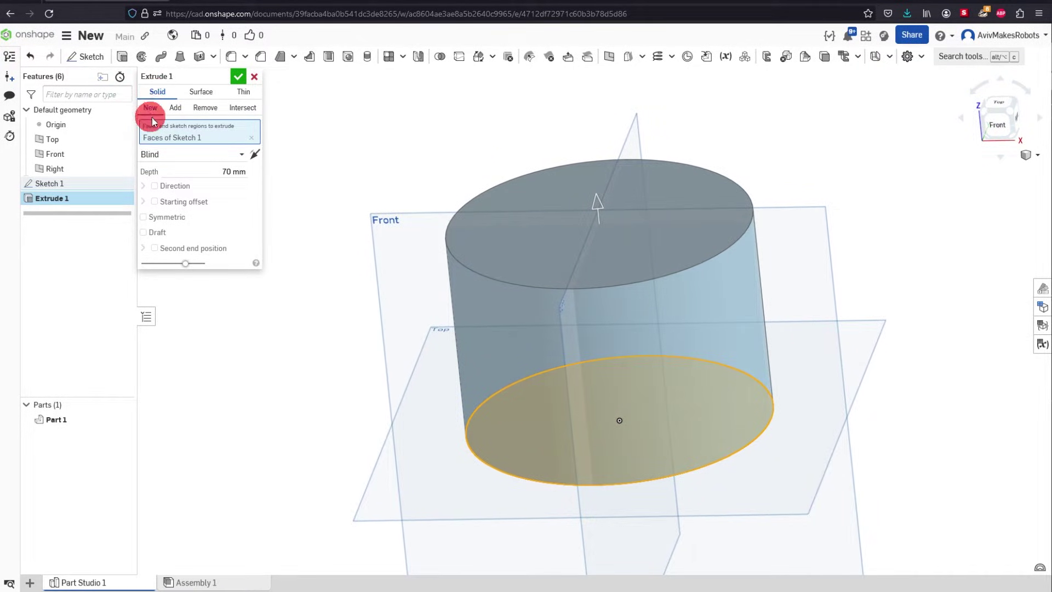
Accept the one-sided cylinder extrusion and finish the feature
{"action": "left_click", "coordinate": [237, 77]}
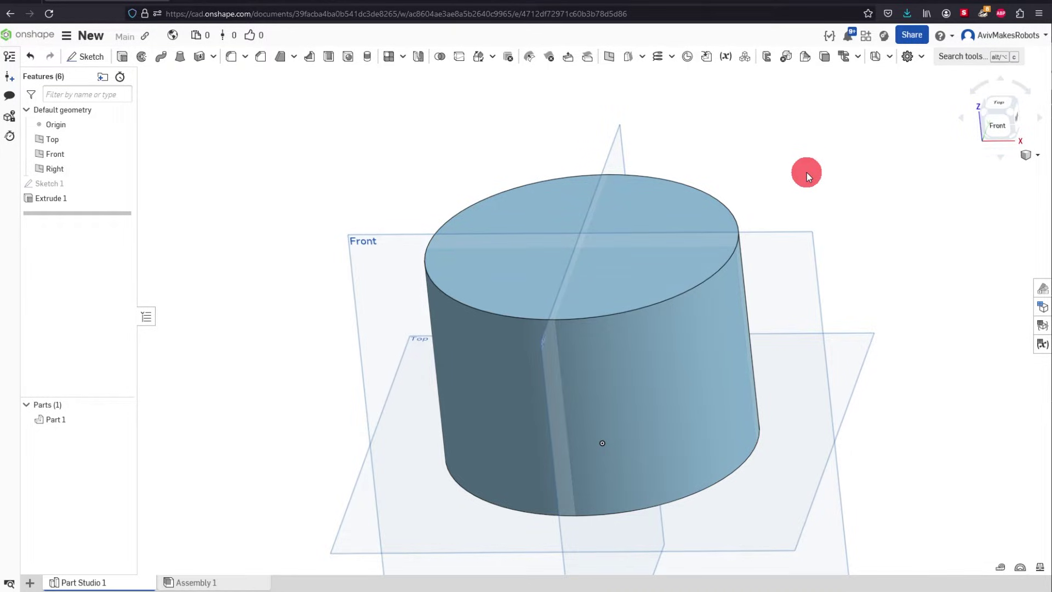
{"action": "key", "text": "Left"}
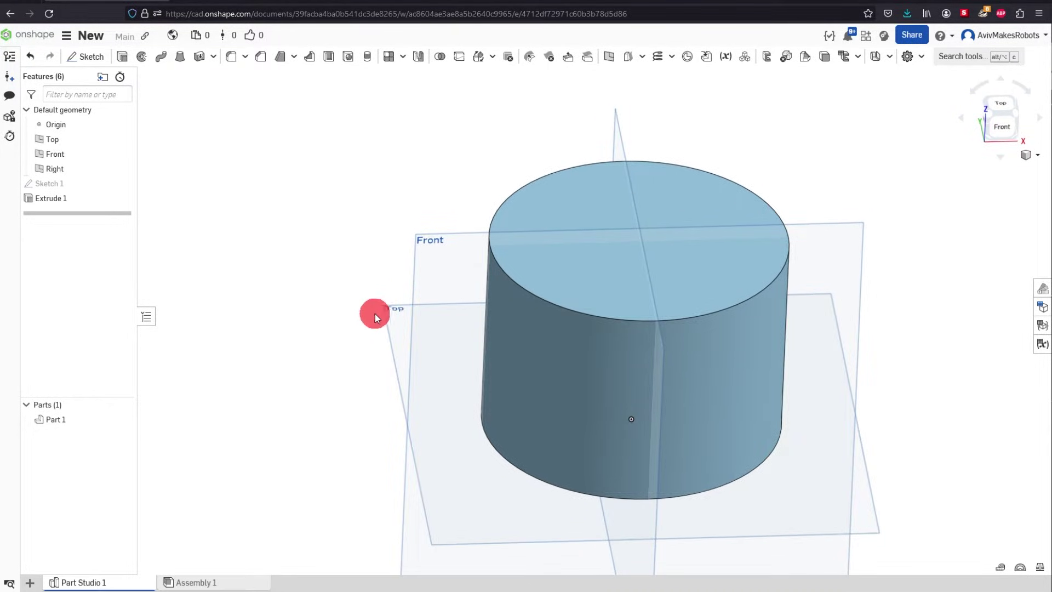
{"action": "key", "text": "Left"}
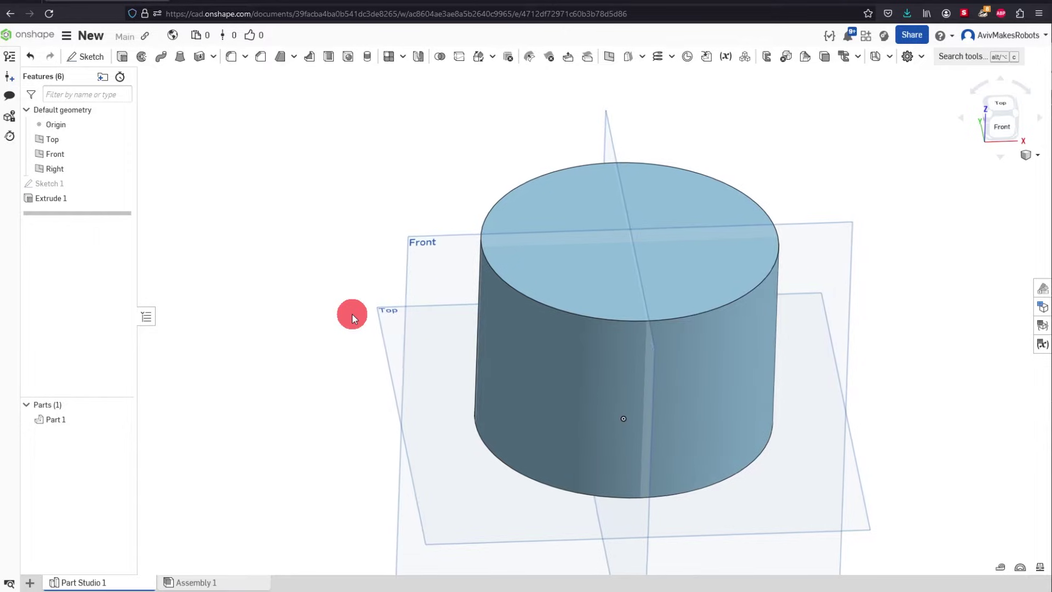
{"action": "key", "text": "Left"}
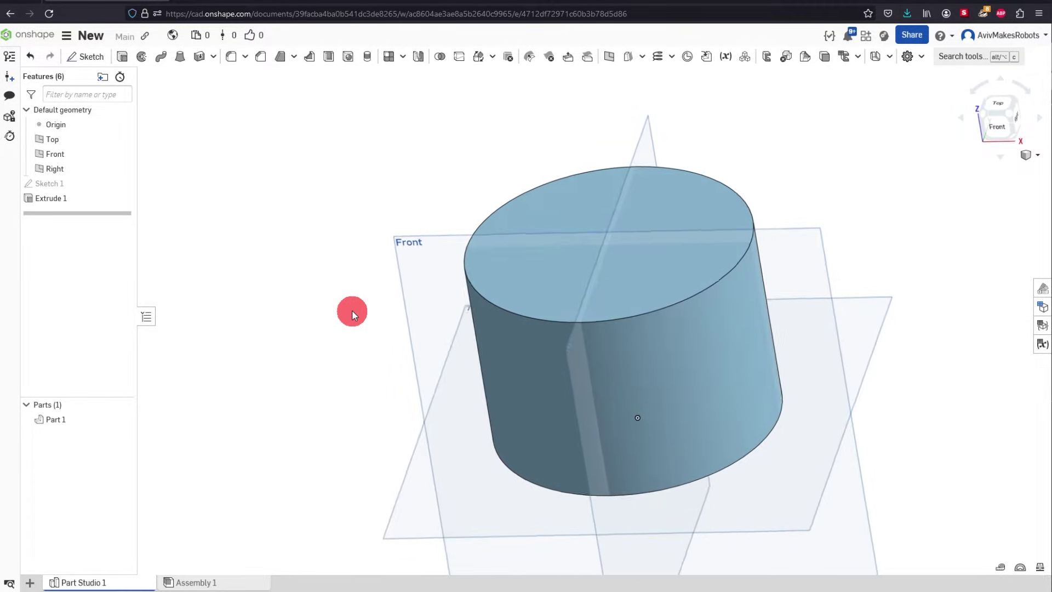
Start a new sketch on the cylinder's top circular face and view it straight from above
{"action": "left_click", "coordinate": [643, 268]}
{"action": "scroll", "coordinate": [880, 235], "scroll_direction": "up", "scroll_amount": 3}
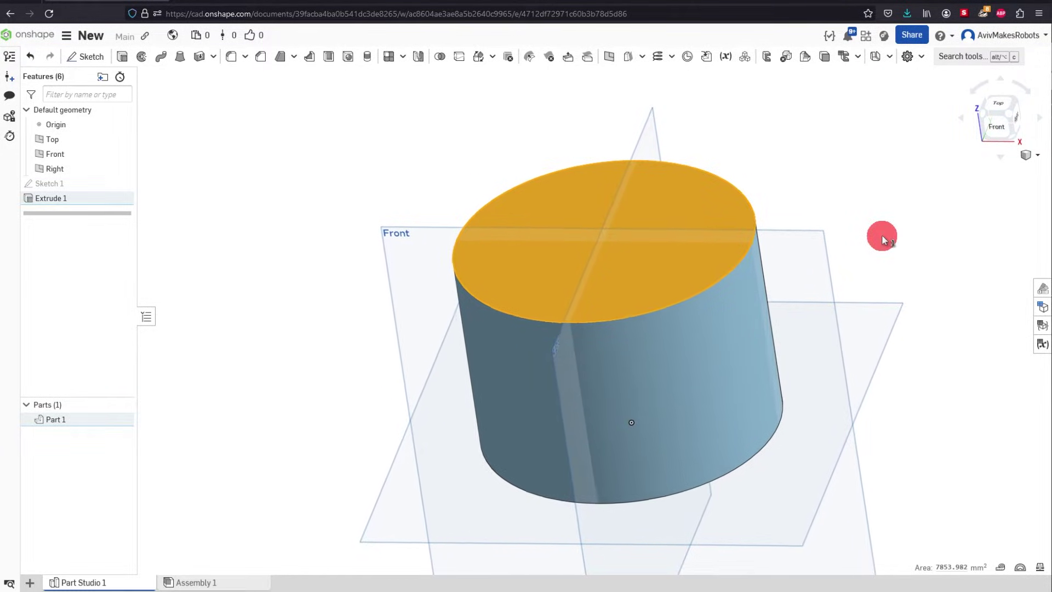
{"action": "left_click", "coordinate": [92, 57]}
{"action": "key", "text": "n"}
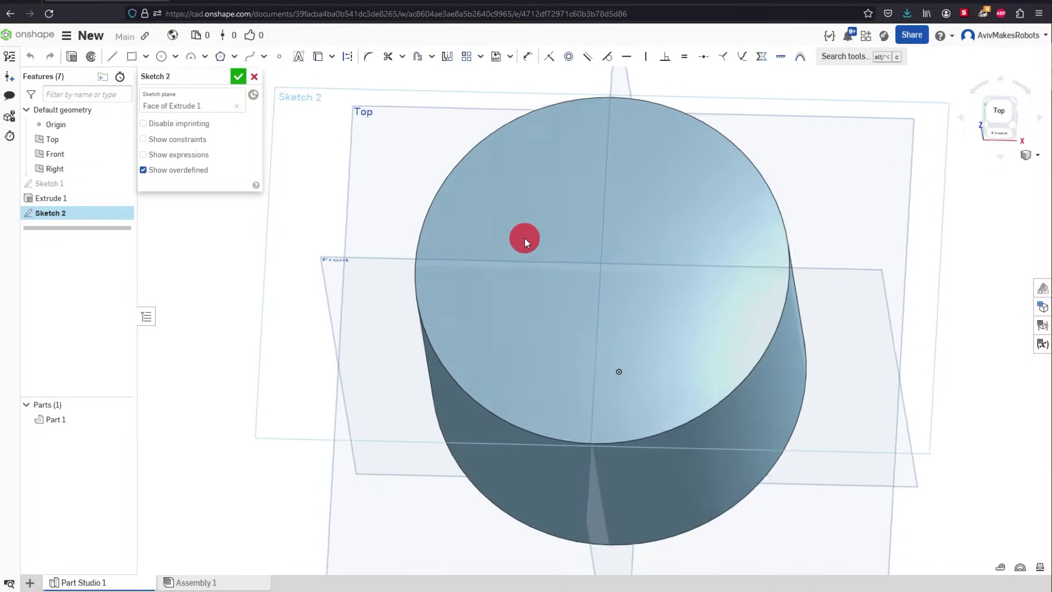
{"action": "left_click", "coordinate": [998, 117]}
{"action": "scroll", "coordinate": [594, 341], "scroll_direction": "up", "scroll_amount": 2}
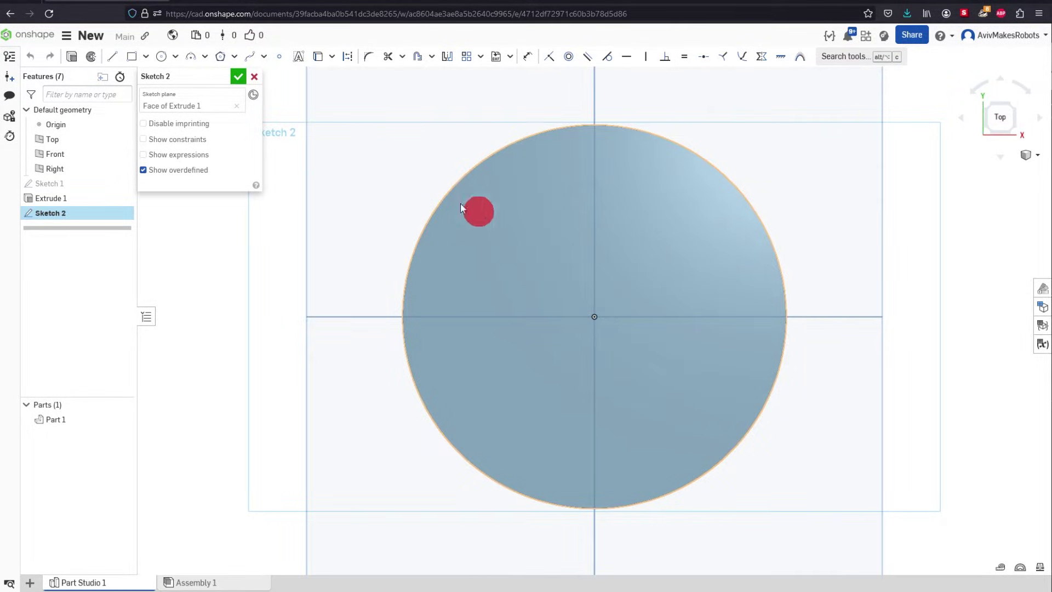
Sketch a circle about 65 mm in diameter on the cylinder's top face, centred on the origin
{"action": "left_click", "coordinate": [161, 57]}
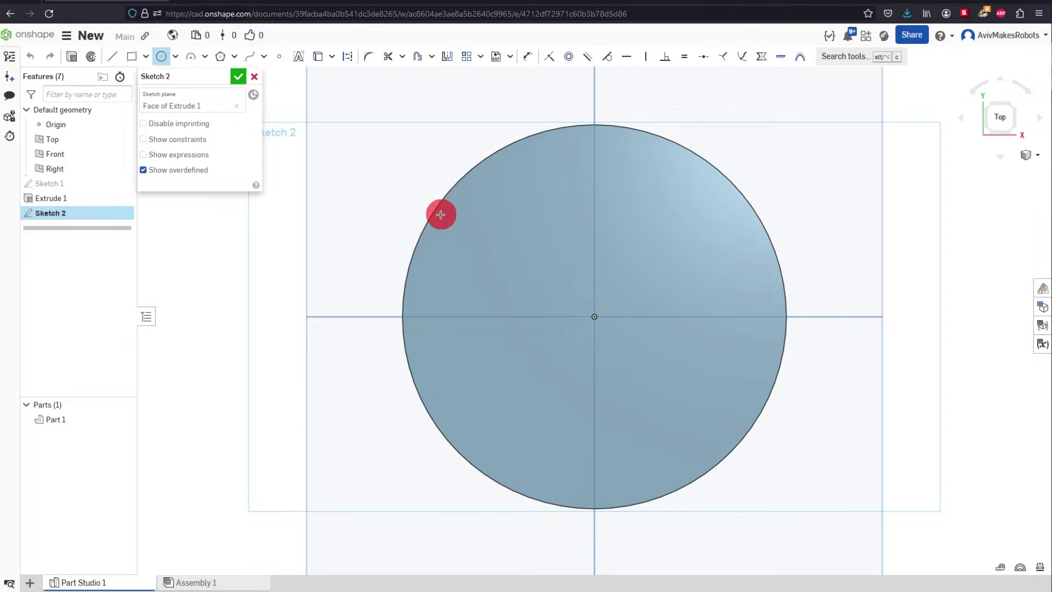
{"action": "left_click", "coordinate": [595, 317]}
{"action": "left_click", "coordinate": [711, 362]}
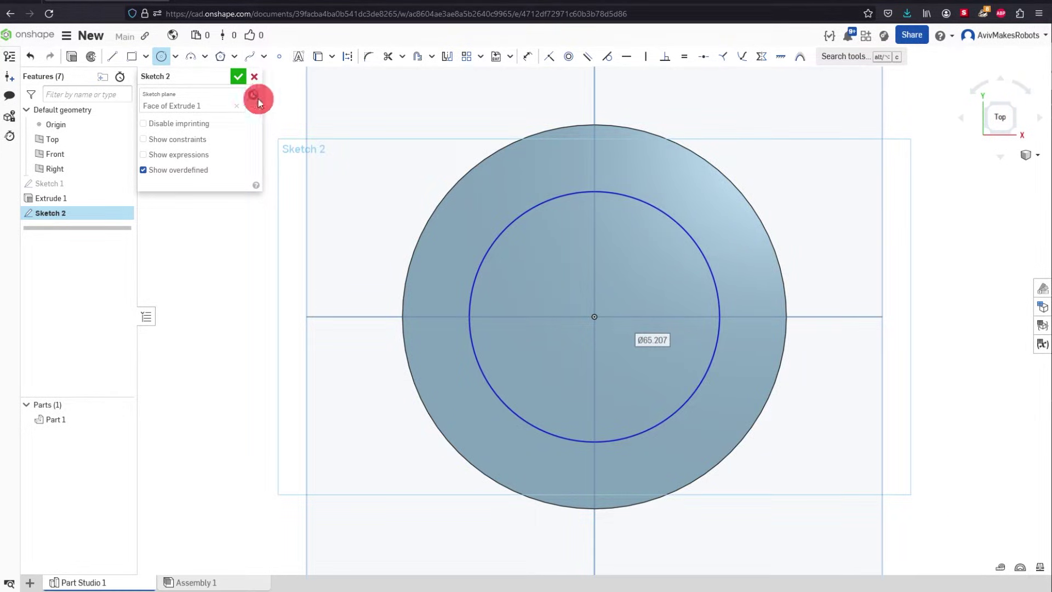
Extrude the inner circle with a depth of 50 mm and switch the operation to Remove to cut into the cylinder
{"action": "left_click", "coordinate": [73, 59]}
{"action": "right_click_drag", "start_coordinate": [734, 217], "coordinate": [768, 224]}
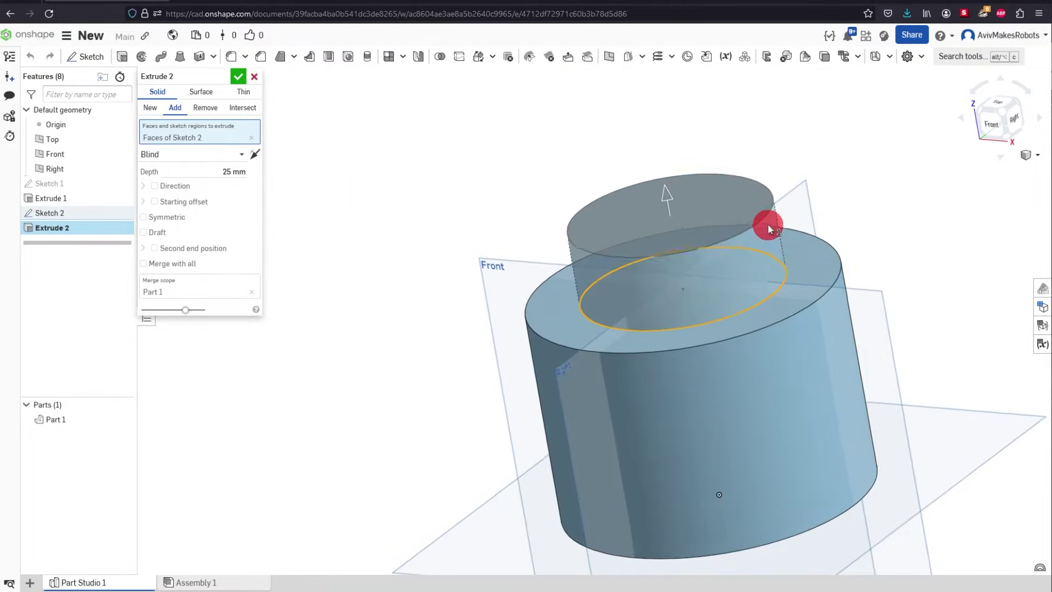
{"action": "left_click_drag", "start_coordinate": [223, 169], "coordinate": [388, 177]}
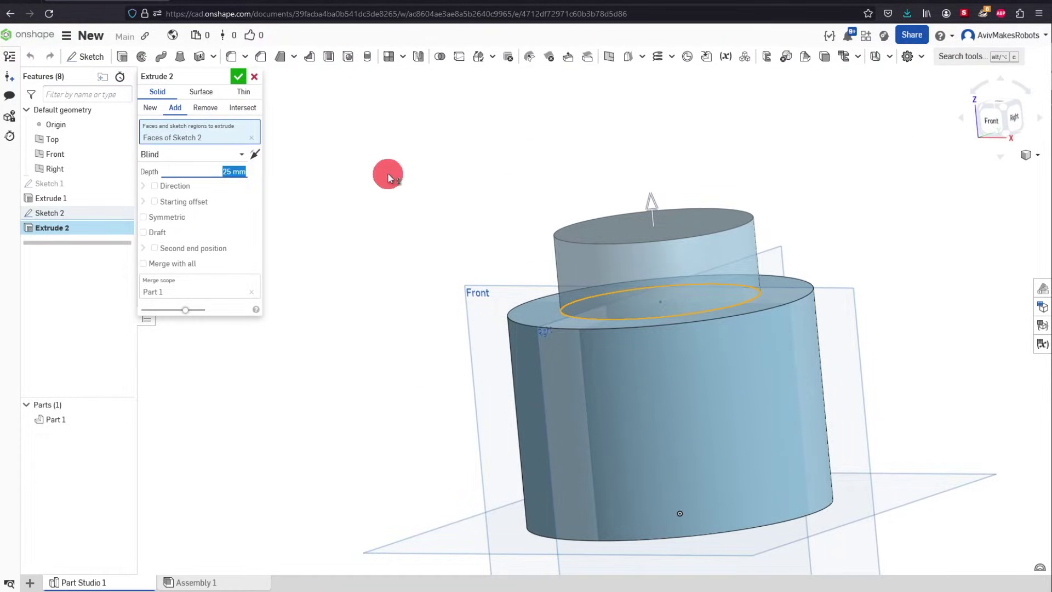
{"action": "type", "text": "5"}
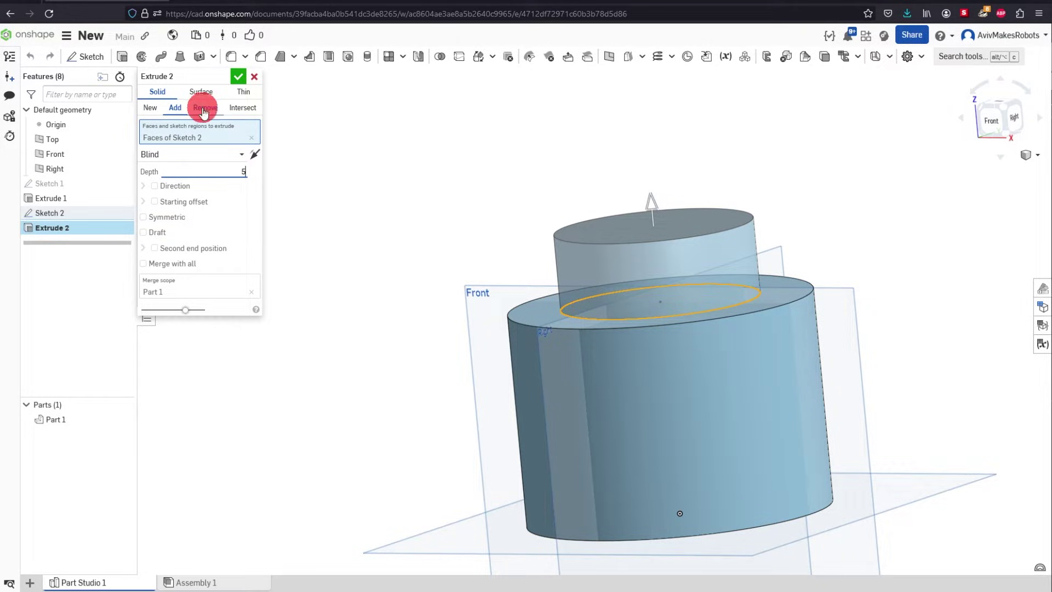
{"action": "type", "text": "0"}
{"action": "scroll", "coordinate": [438, 196], "scroll_direction": "down", "scroll_amount": 1}
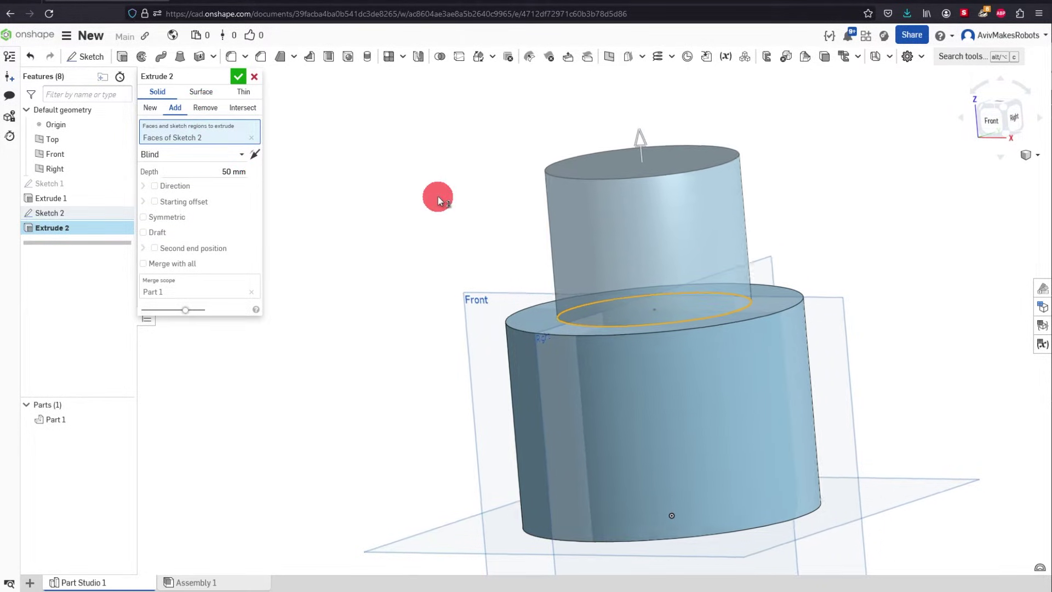
{"action": "scroll", "coordinate": [438, 196], "scroll_direction": "up", "scroll_amount": 1}
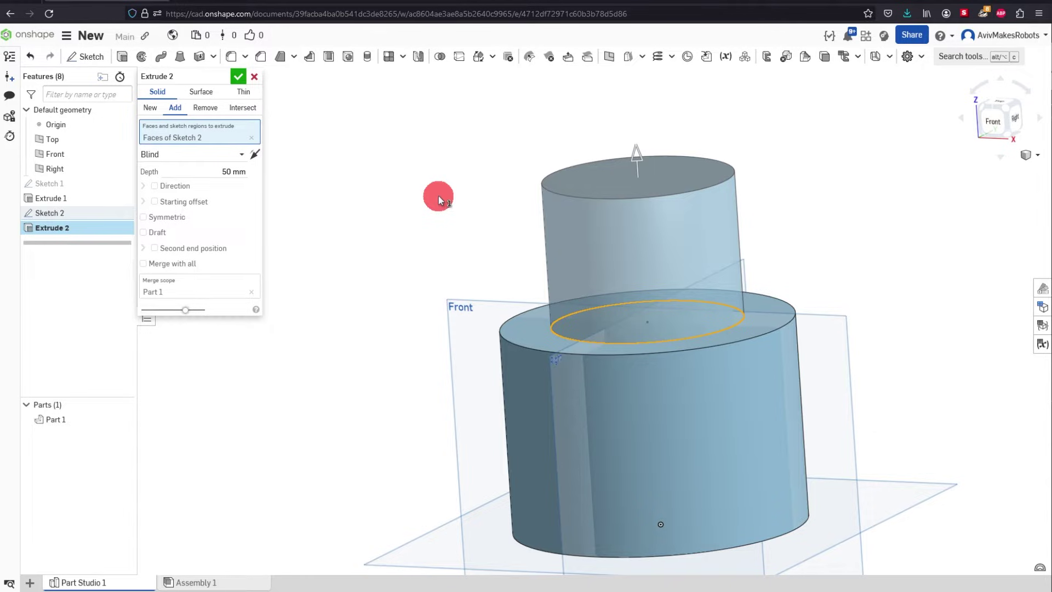
{"action": "left_click", "coordinate": [207, 110]}
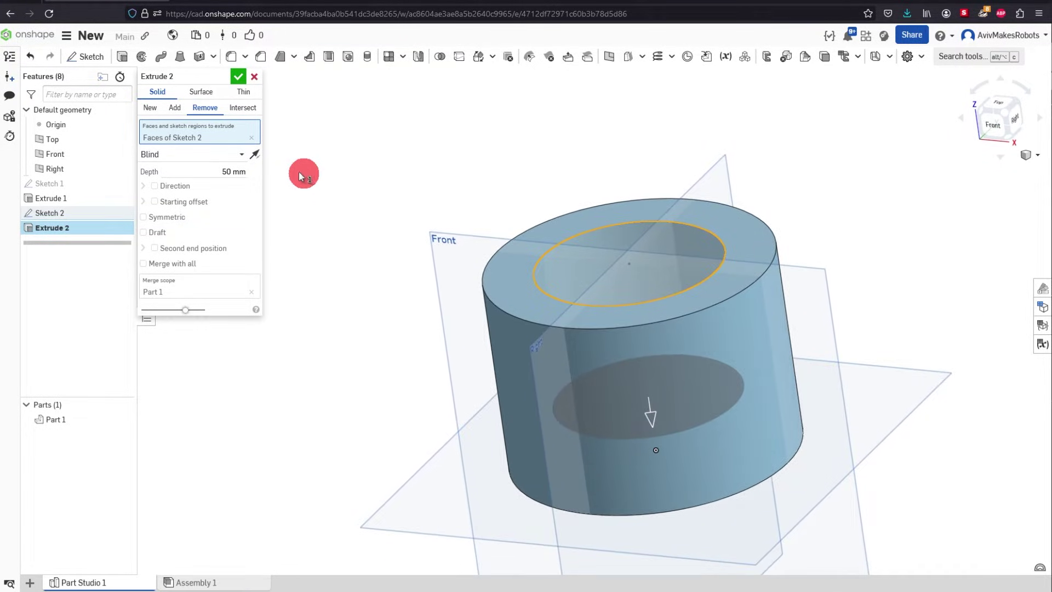
Try the Through all end type on the cut, return it to Blind and accept the cut
{"action": "left_click", "coordinate": [243, 155]}
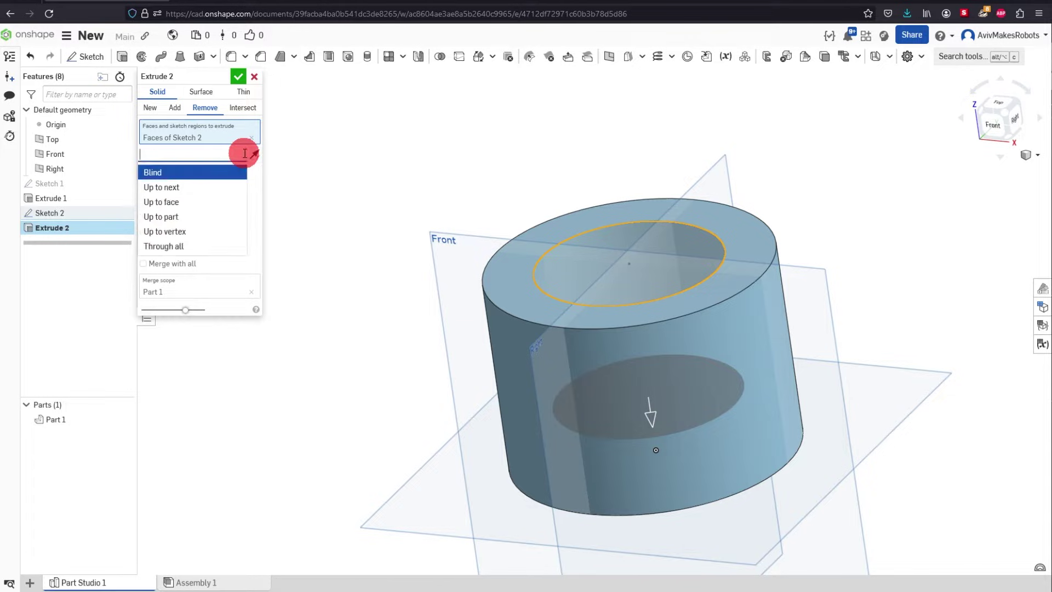
{"action": "left_click", "coordinate": [205, 248]}
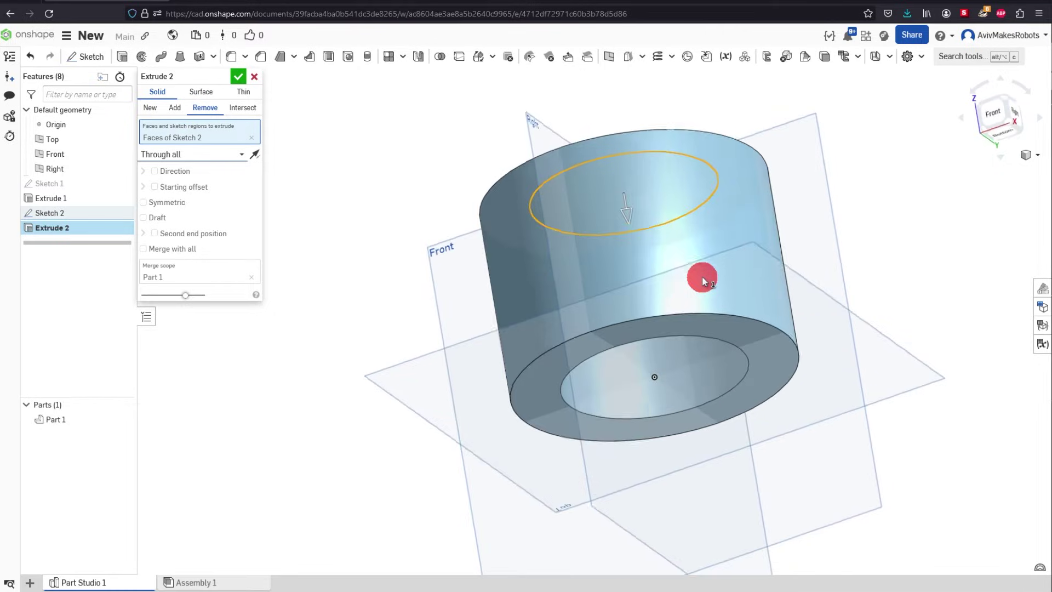
{"action": "left_click", "coordinate": [223, 153]}
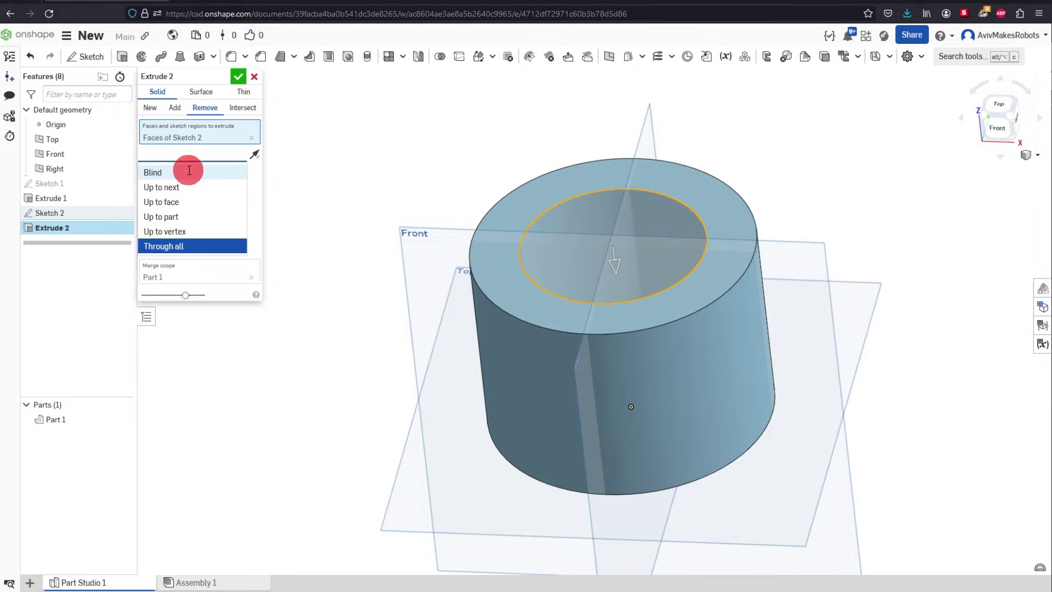
{"action": "left_click", "coordinate": [189, 171]}
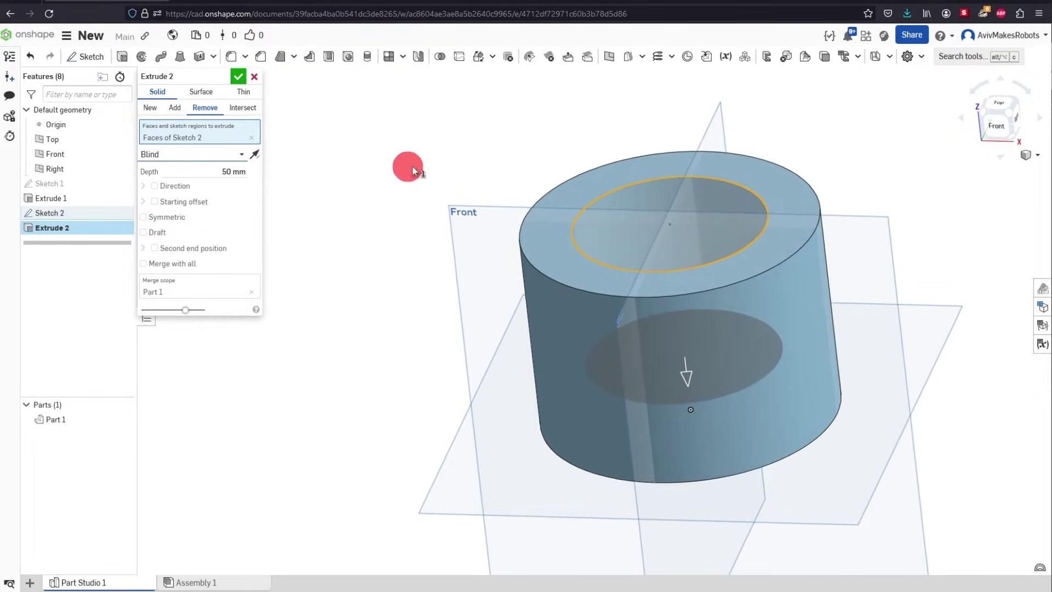
{"action": "left_click", "coordinate": [242, 79]}
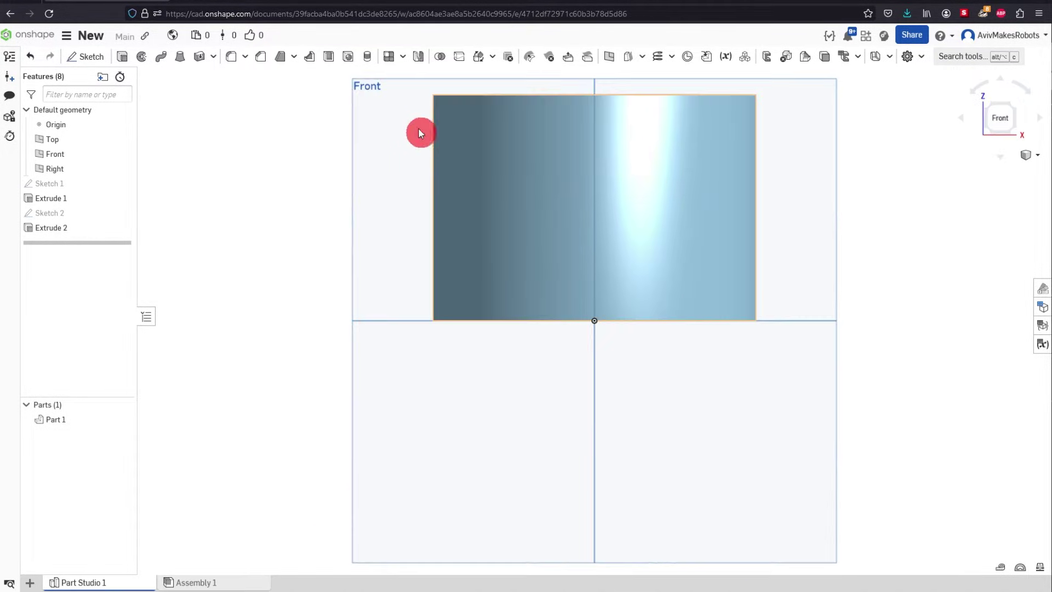
Start a sketch on the Front plane and draw a vertical line from the origin down to just past the plane's lower edge
{"action": "left_click", "coordinate": [379, 104]}
{"action": "scroll", "coordinate": [332, 226], "scroll_direction": "down", "scroll_amount": 3}
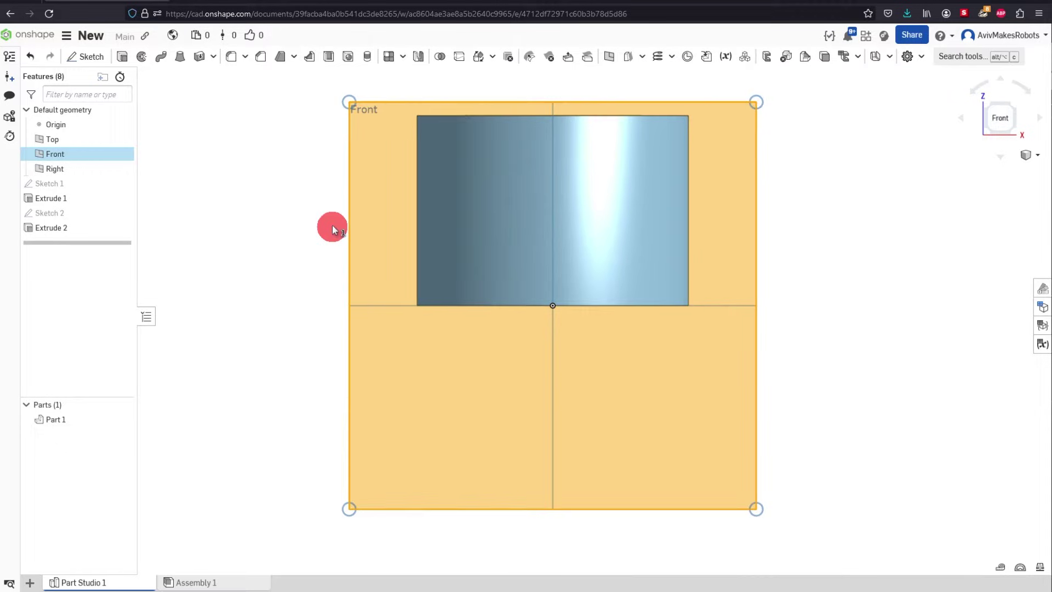
{"action": "left_click", "coordinate": [93, 56]}
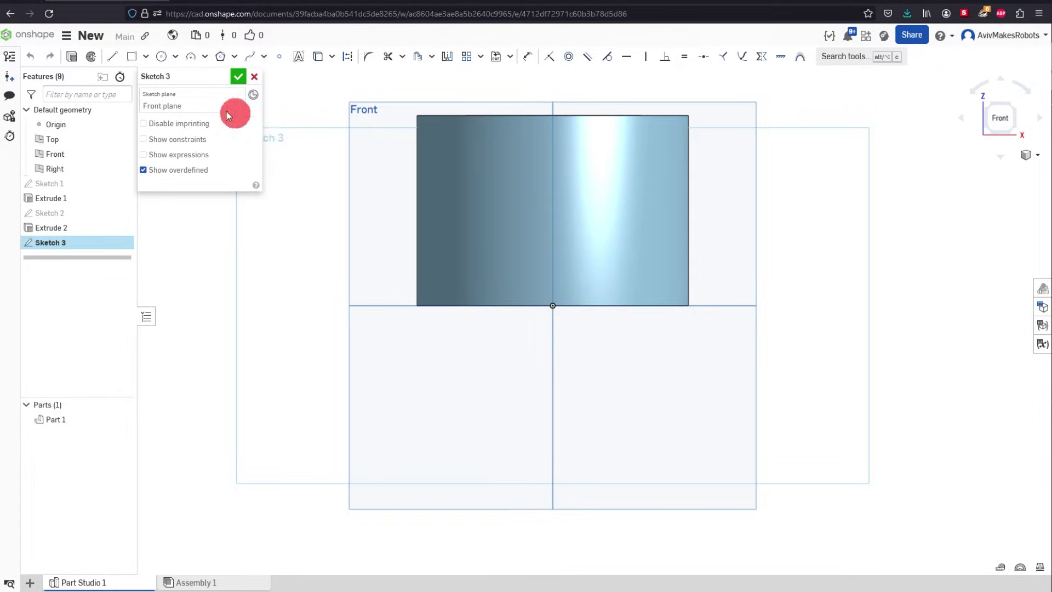
{"action": "left_click", "coordinate": [112, 57]}
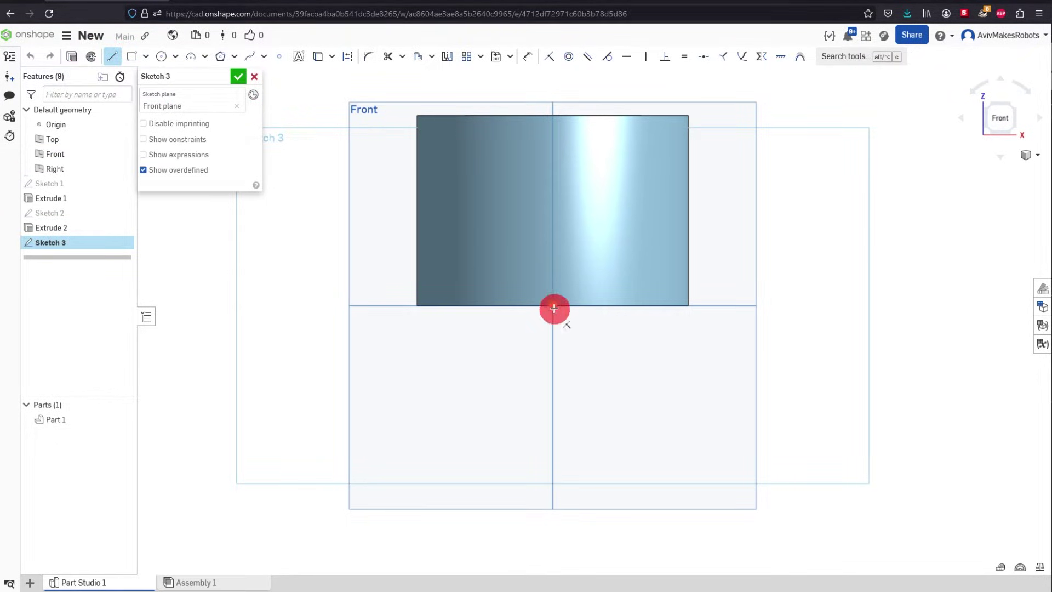
{"action": "left_click_drag", "start_coordinate": [554, 305], "coordinate": [552, 527]}
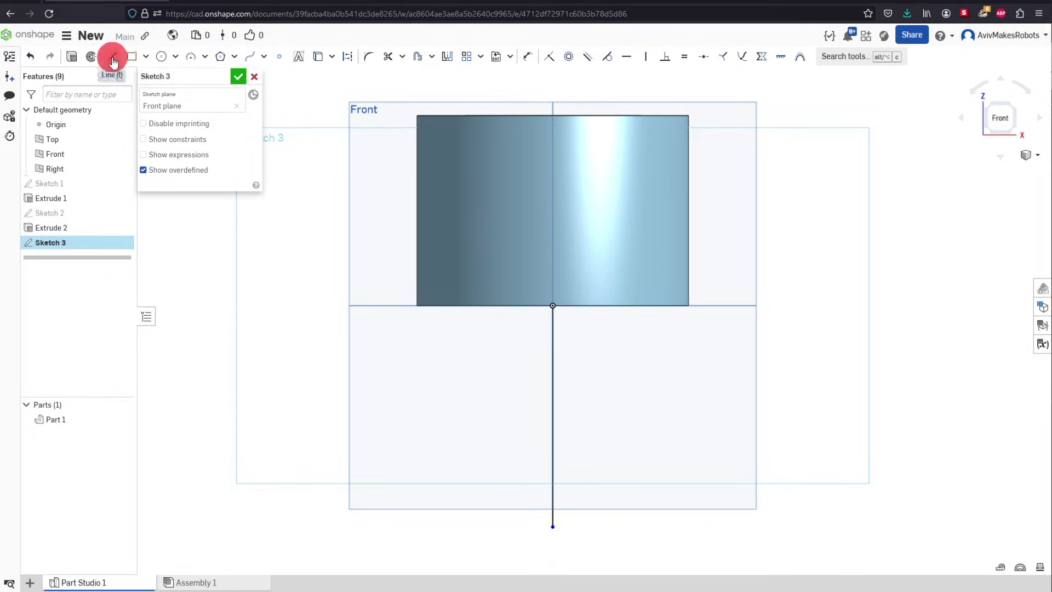
Draw an outward-bulging three-point arc of about 96 mm radius from the cylinder's lower right corner to the vertical line's lower end
{"action": "left_click", "coordinate": [191, 57]}
{"action": "left_click", "coordinate": [552, 305]}
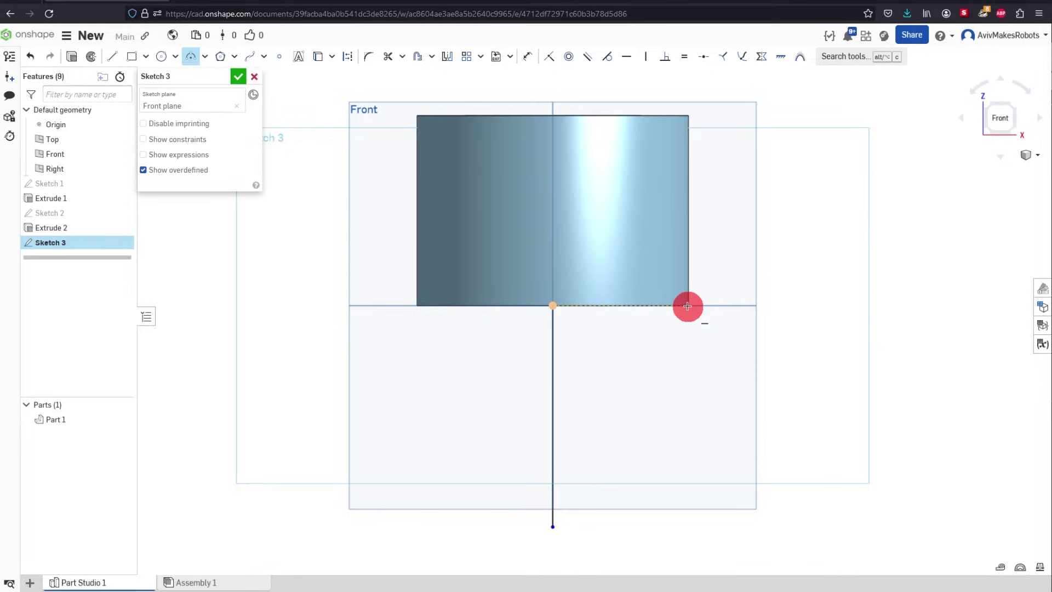
{"action": "left_click", "coordinate": [688, 307]}
{"action": "scroll", "coordinate": [689, 305], "scroll_direction": "up", "scroll_amount": 3}
{"action": "scroll", "coordinate": [680, 382], "scroll_direction": "down", "scroll_amount": 4}
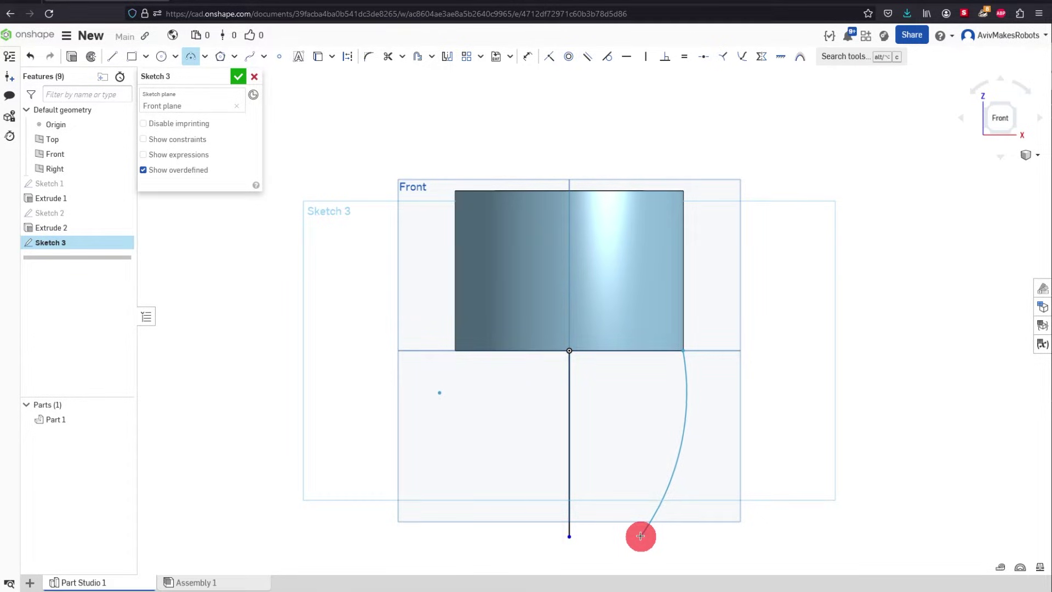
{"action": "left_click", "coordinate": [569, 538]}
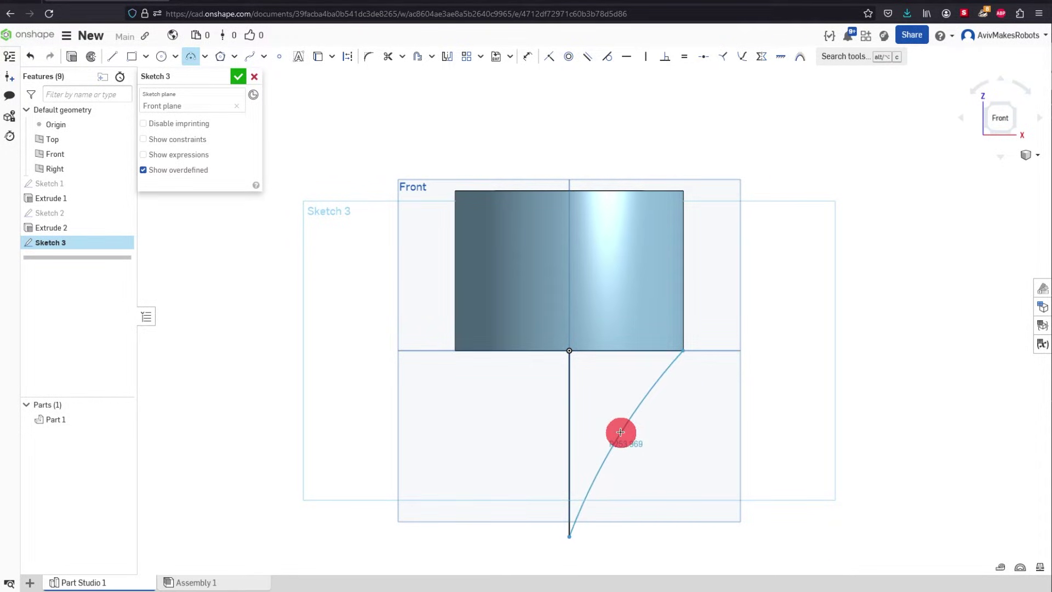
{"action": "scroll", "coordinate": [636, 455], "scroll_direction": "up", "scroll_amount": 3}
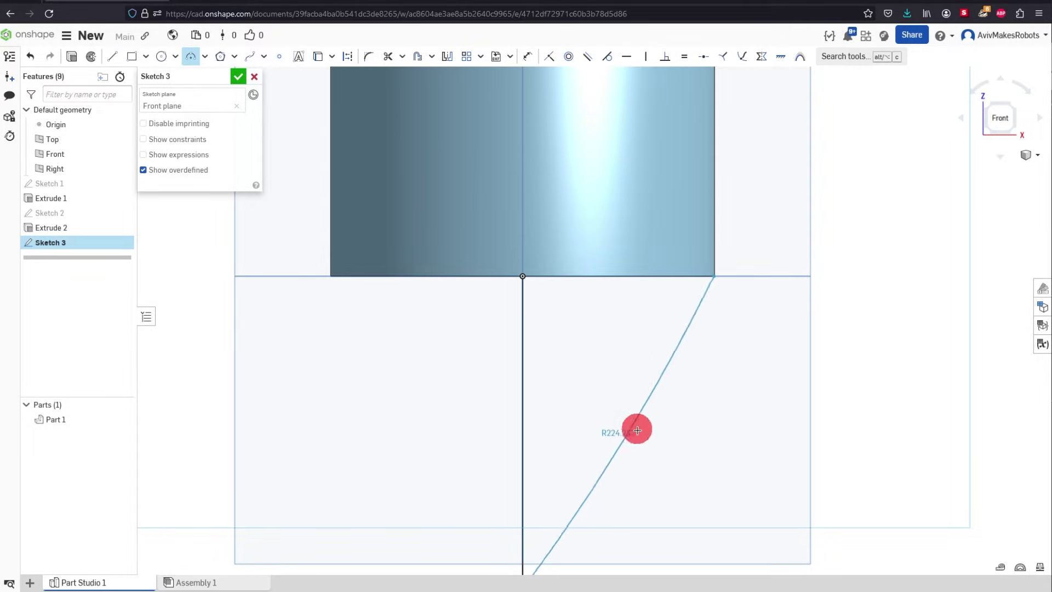
{"action": "scroll", "coordinate": [659, 458], "scroll_direction": "down", "scroll_amount": 3}
{"action": "left_click", "coordinate": [702, 381]}
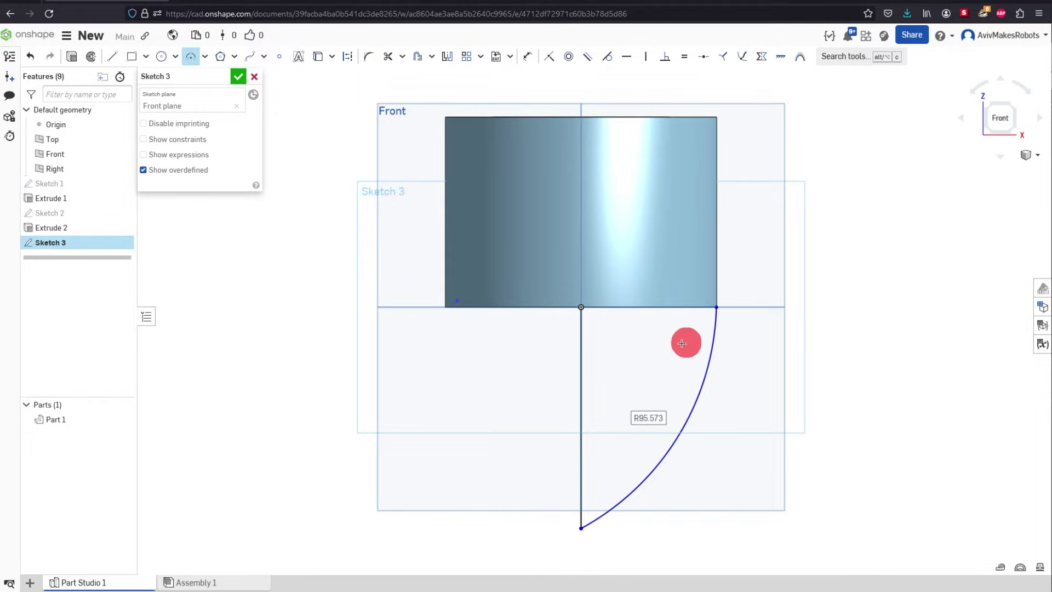
{"action": "key", "text": "Escape"}
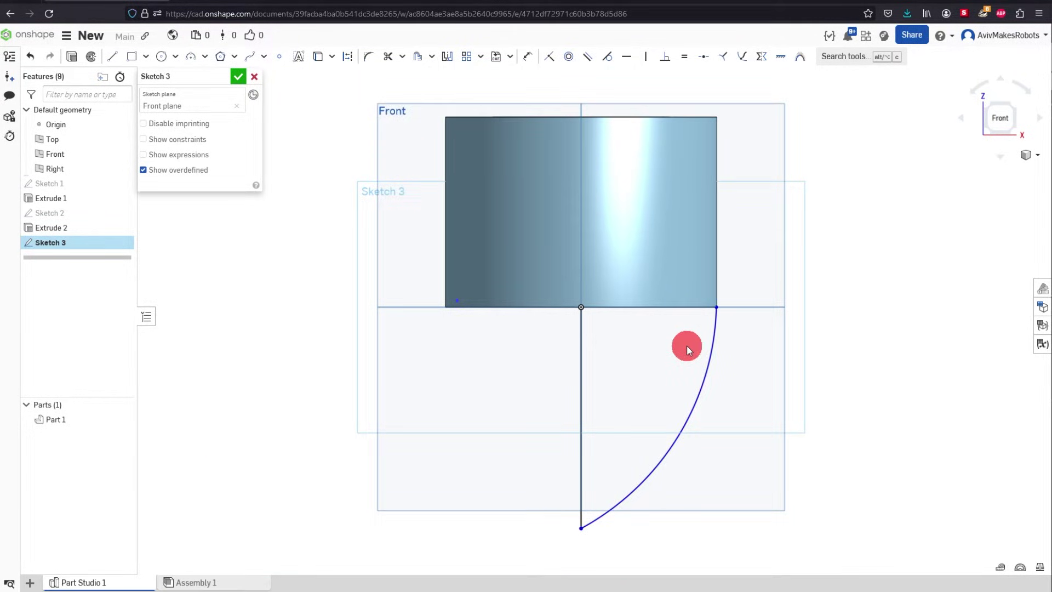
Close the profile with a horizontal line about 50 mm long from the origin to the arc's upper end, and finish the sketch
{"action": "left_click", "coordinate": [113, 56]}
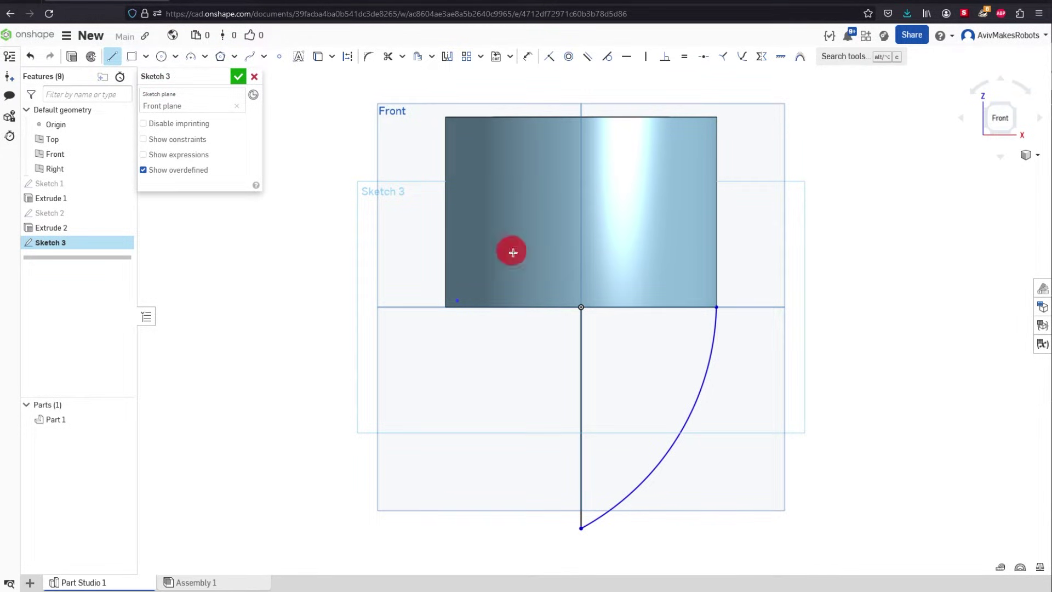
{"action": "left_click", "coordinate": [581, 308]}
{"action": "left_click", "coordinate": [714, 308]}
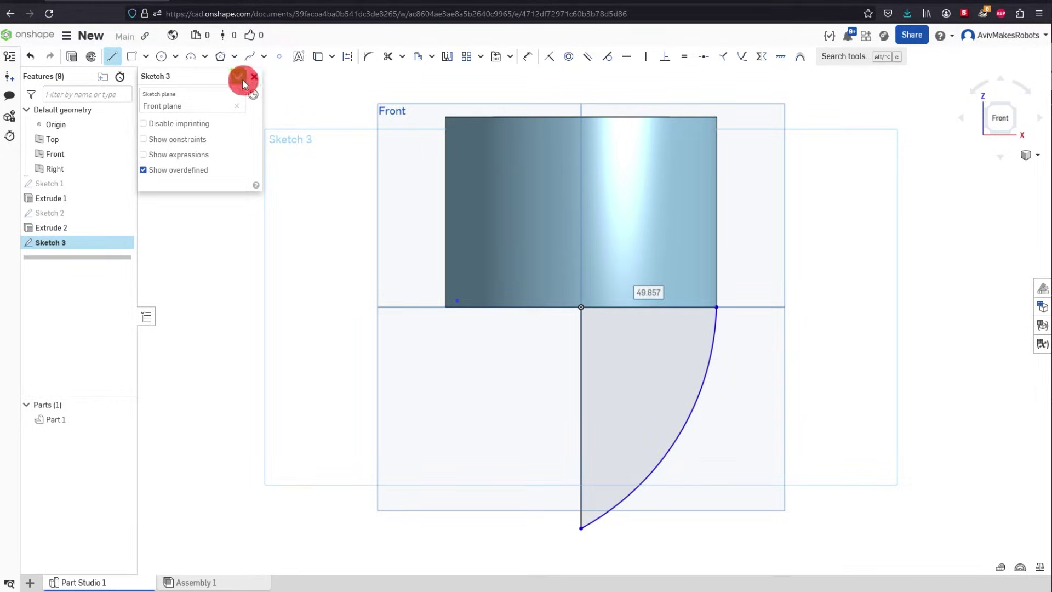
{"action": "left_click", "coordinate": [262, 82]}
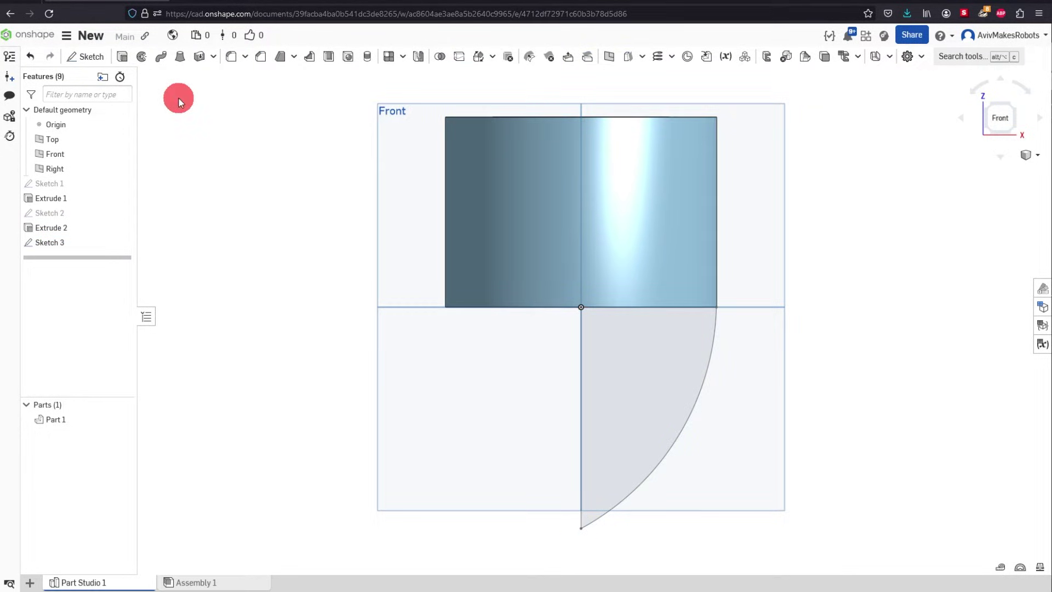
Set up a full Revolve of the closed profile below the cylinder around its vertical line
{"action": "left_click", "coordinate": [142, 57]}
{"action": "left_click", "coordinate": [614, 338]}
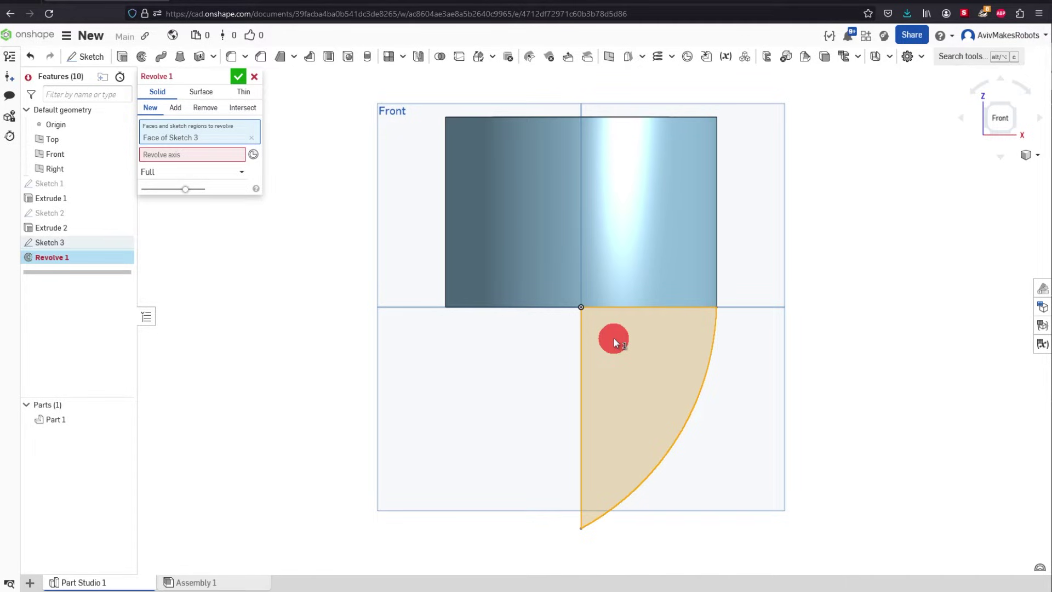
{"action": "left_click", "coordinate": [181, 154]}
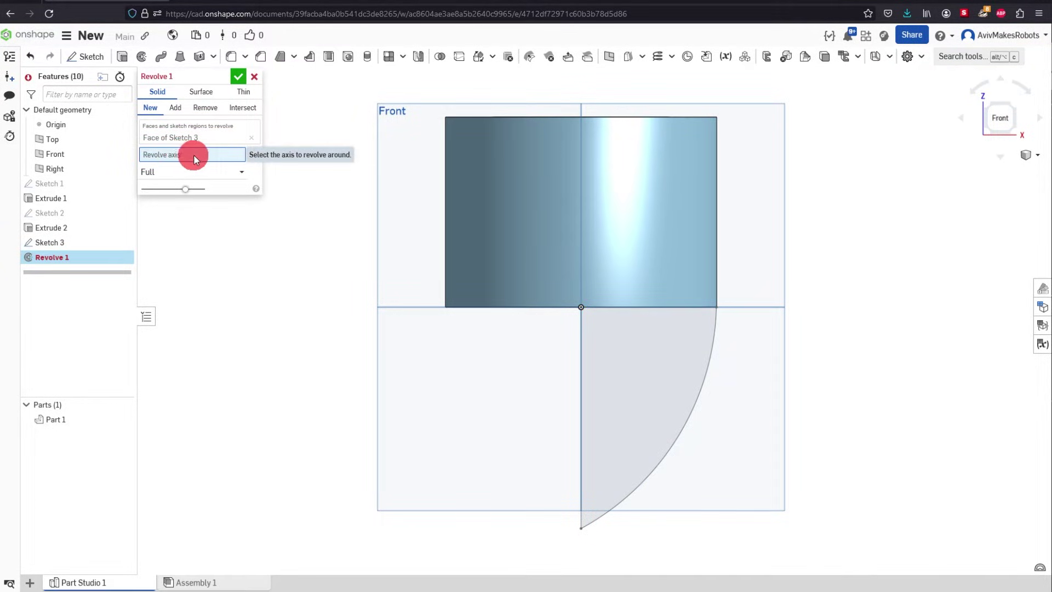
{"action": "left_click", "coordinate": [580, 334]}
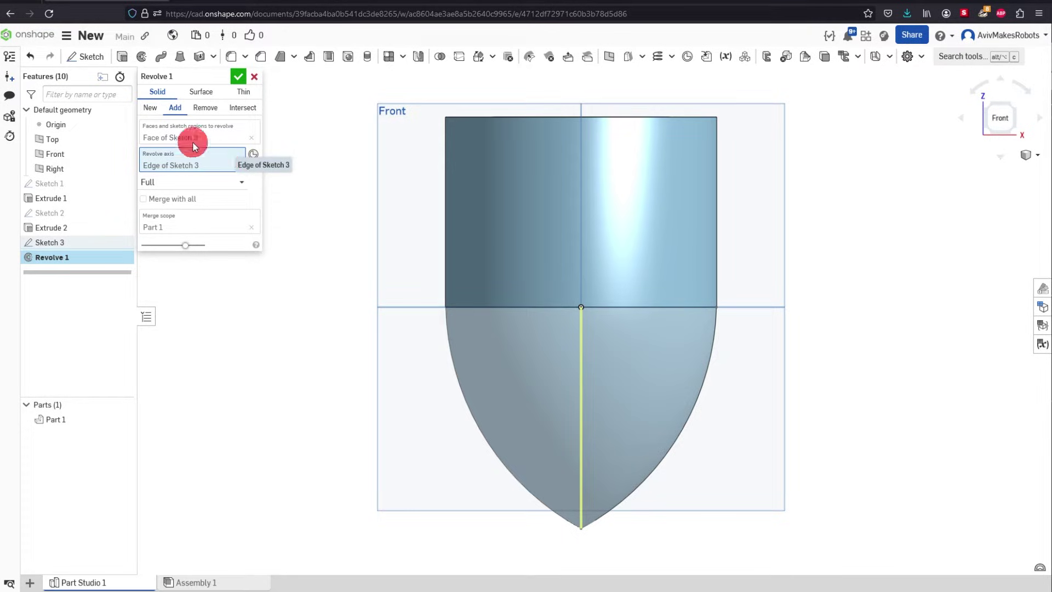
Clear and reselect the revolve's profile and vertical axis line, and accept the full revolve added to the cylinder
{"action": "left_click", "coordinate": [240, 164]}
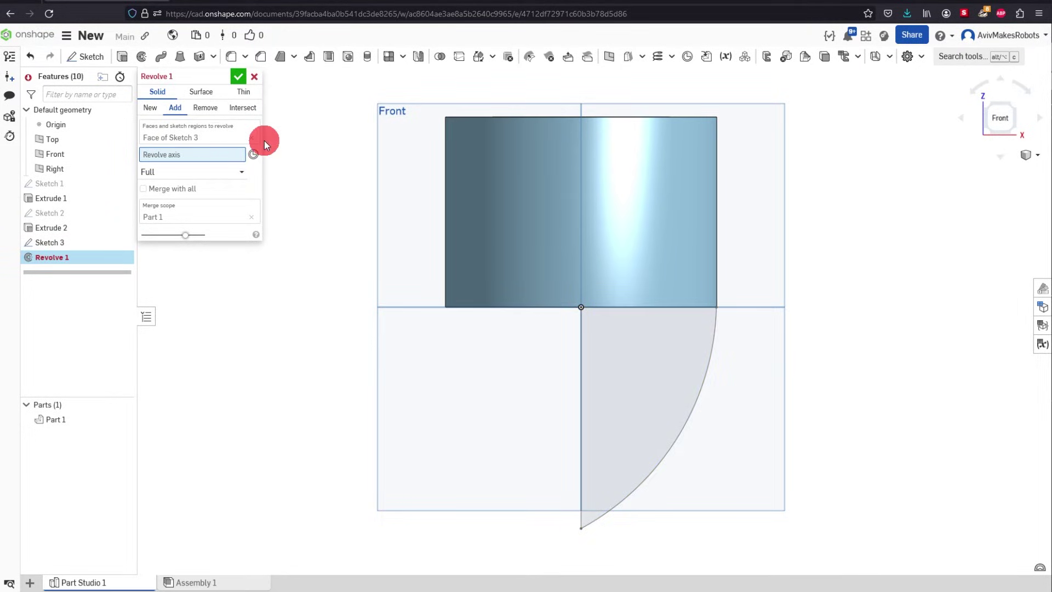
{"action": "left_click", "coordinate": [251, 138]}
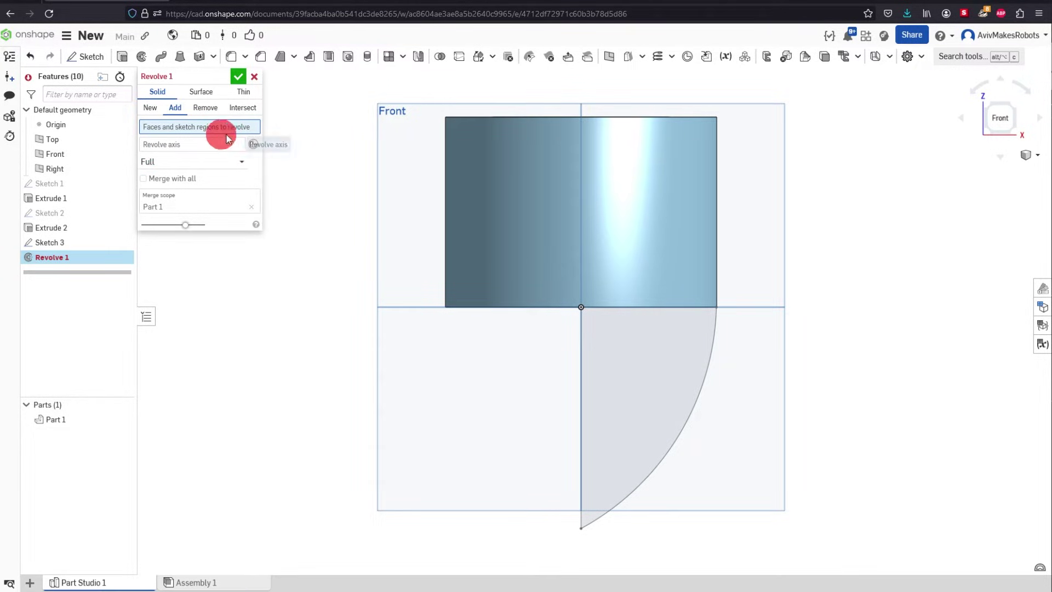
{"action": "left_click", "coordinate": [615, 332]}
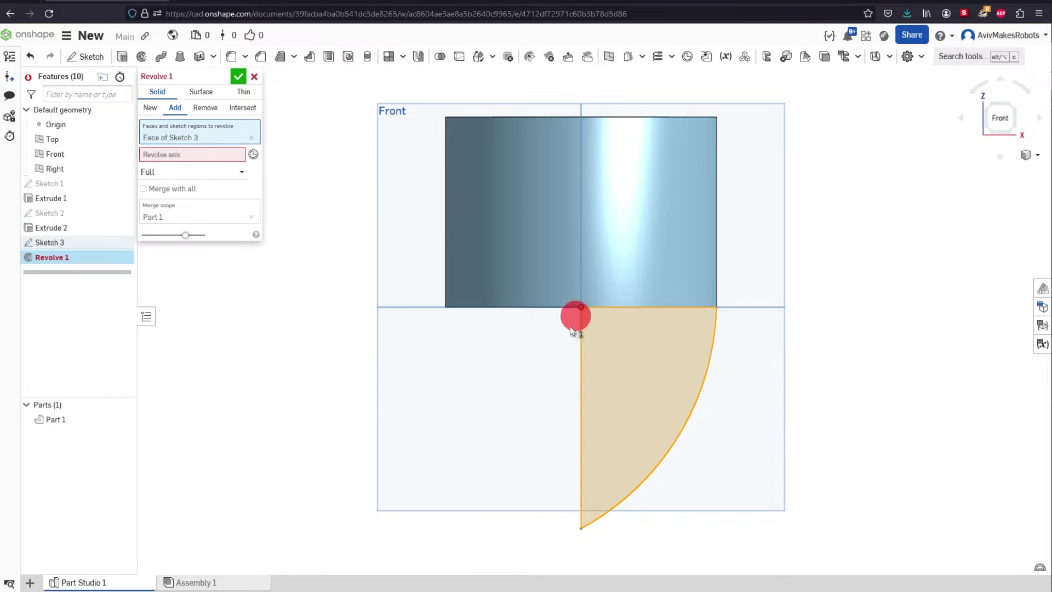
{"action": "left_click", "coordinate": [211, 154]}
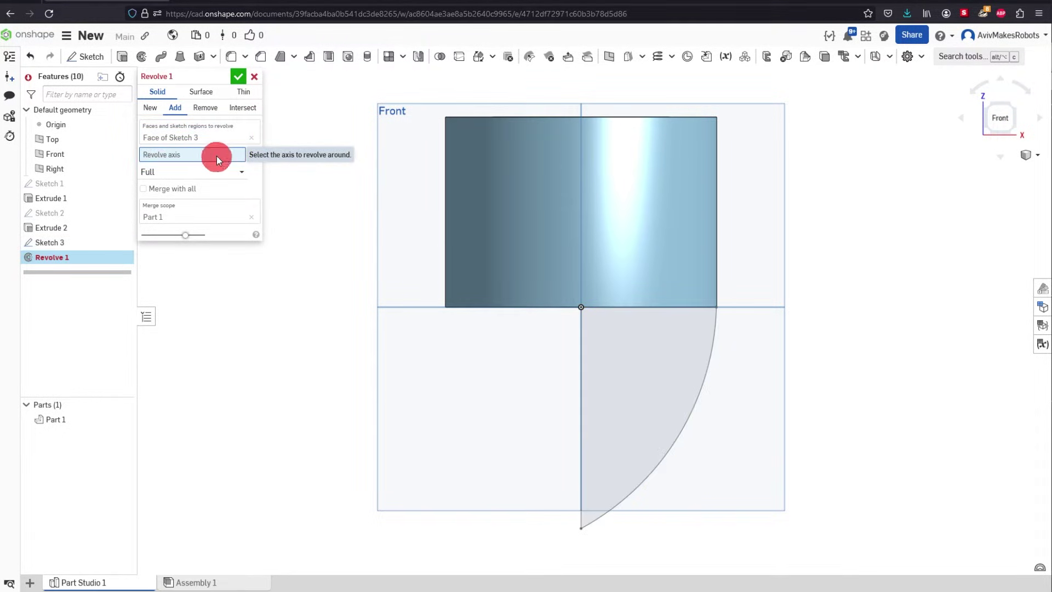
{"action": "left_click", "coordinate": [581, 352]}
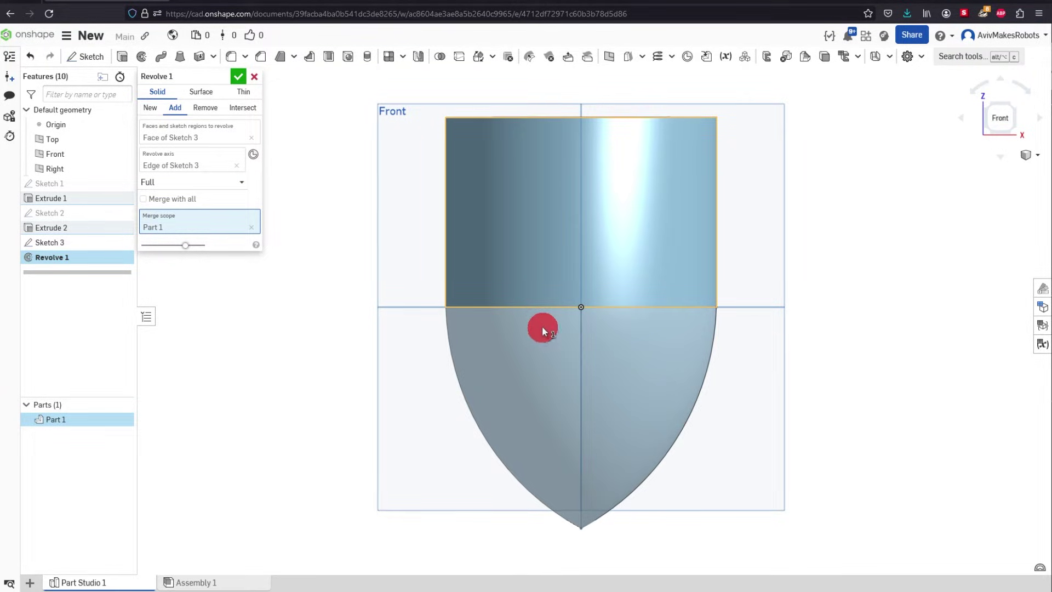
{"action": "left_click", "coordinate": [238, 76]}
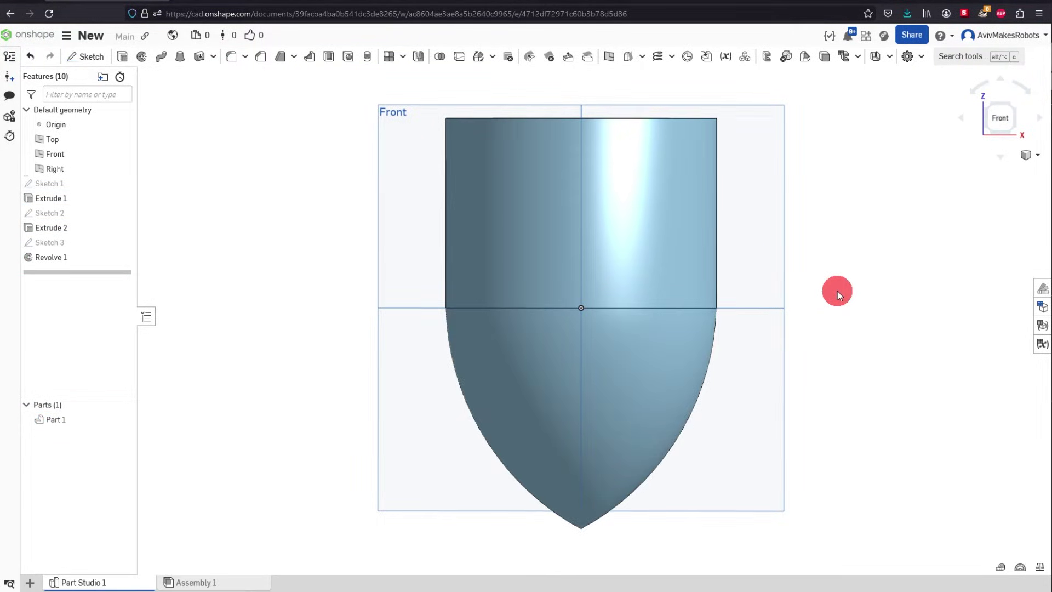
Examine the revolved part from the pointed underside, from the side and down into the bore
{"action": "key", "text": "Down"}
{"action": "key", "text": "Up"}
{"action": "key", "text": "Up"}
{"action": "key", "text": "Up"}
{"action": "key", "text": "Up"}
{"action": "key", "text": "Up"}
{"action": "key", "text": "Up"}
{"action": "key", "text": "Up"}
{"action": "key", "text": "Up"}
{"action": "key", "text": "Up"}
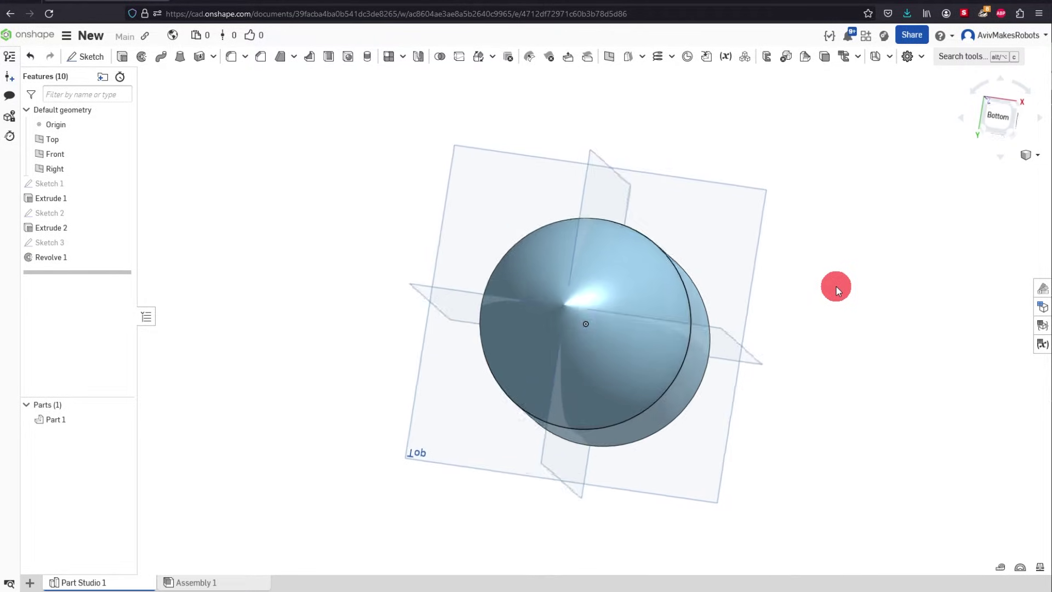
{"action": "key", "text": "Up"}
{"action": "key", "text": "Up"}
{"action": "key", "text": "Up"}
{"action": "key", "text": "Up"}
{"action": "key", "text": "Up"}
{"action": "key", "text": "Up"}
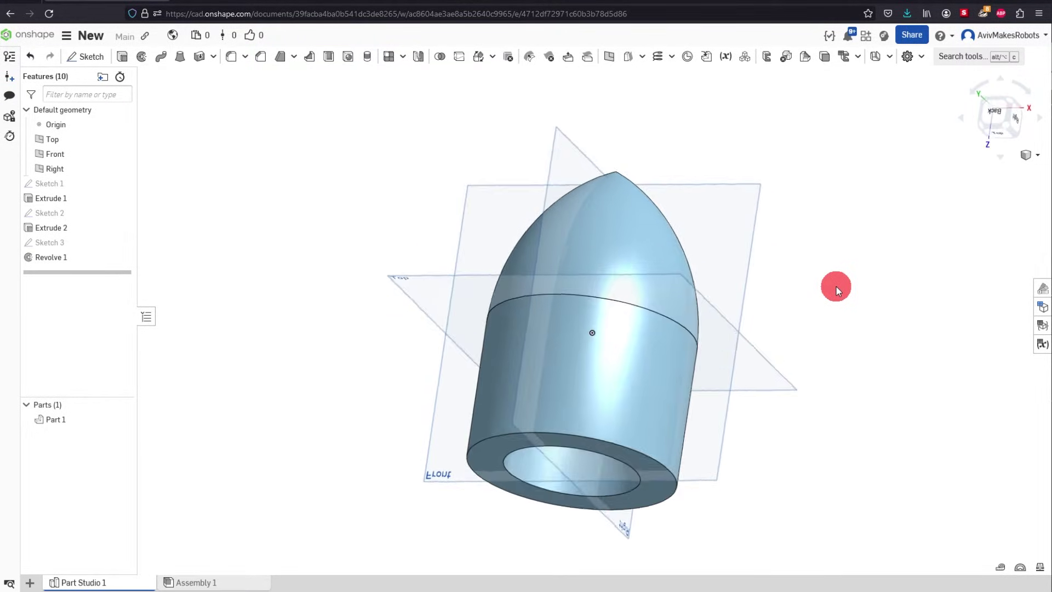
{"action": "key", "text": "Up"}
{"action": "key", "text": "Up"}
{"action": "key", "text": "Up"}
{"action": "key", "text": "Up"}
{"action": "key", "text": "Up"}
{"action": "key", "text": "Up"}
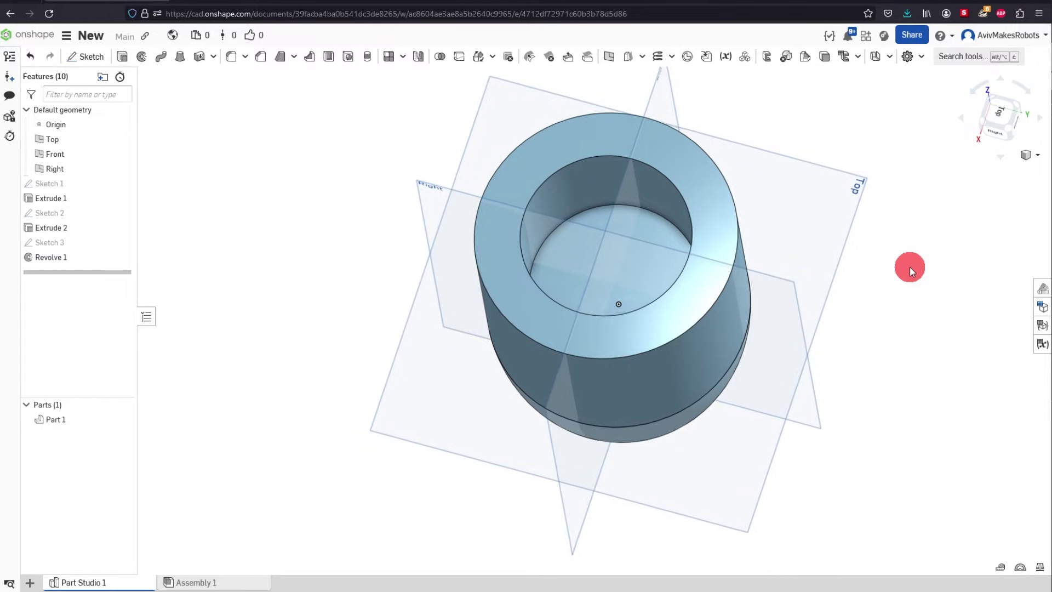
{"action": "key", "text": "Up"}
{"action": "key", "text": "Up"}
{"action": "key", "text": "Up"}
{"action": "key", "text": "Up"}
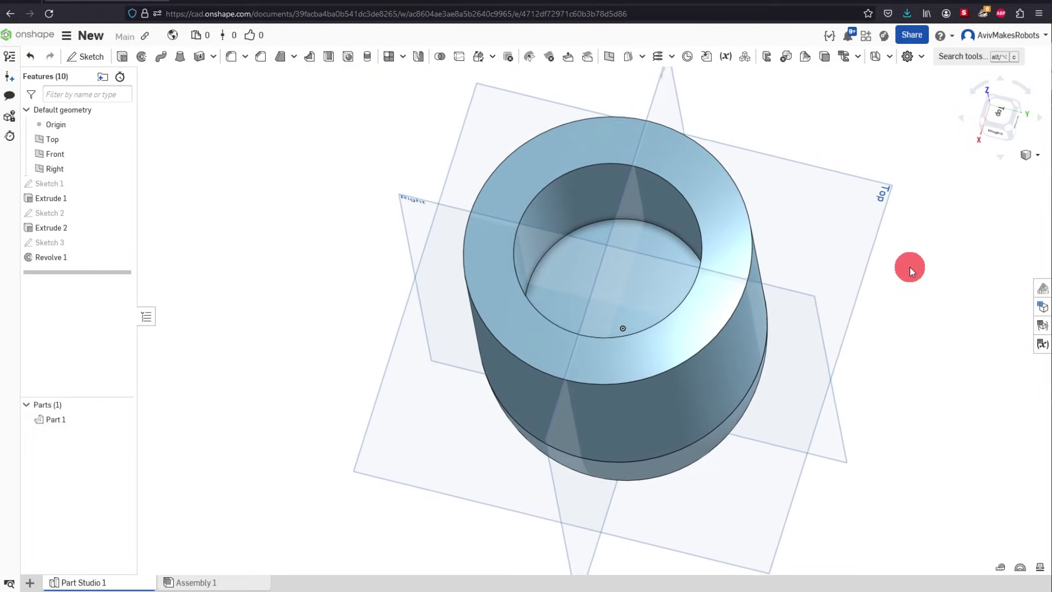
Edit Sketch 1 to set the base circle's diameter to 50 mm, and accept the sketch
{"action": "left_click", "coordinate": [76, 215]}
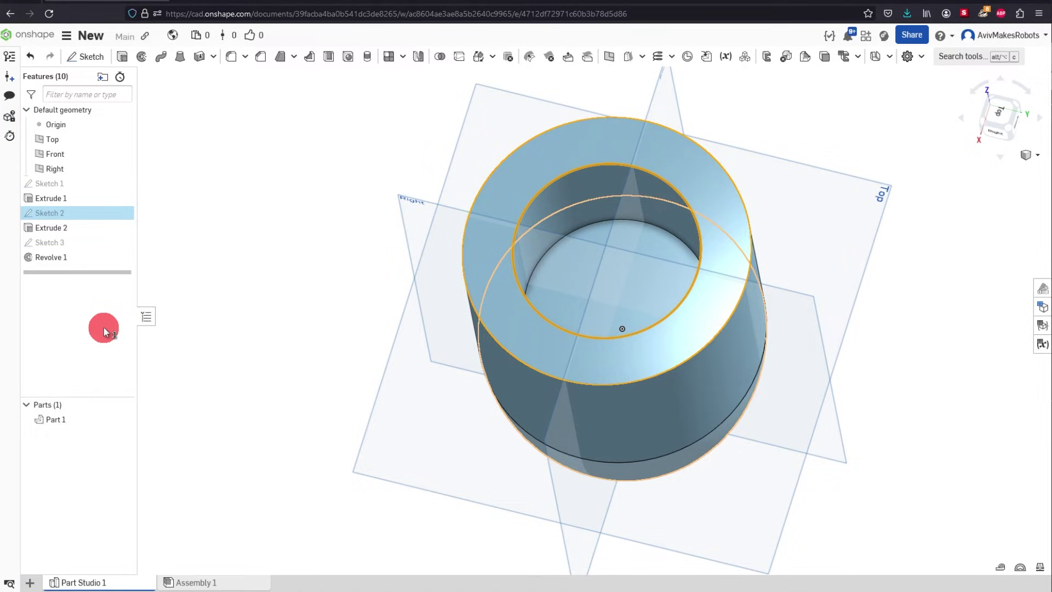
{"action": "left_click", "coordinate": [203, 248]}
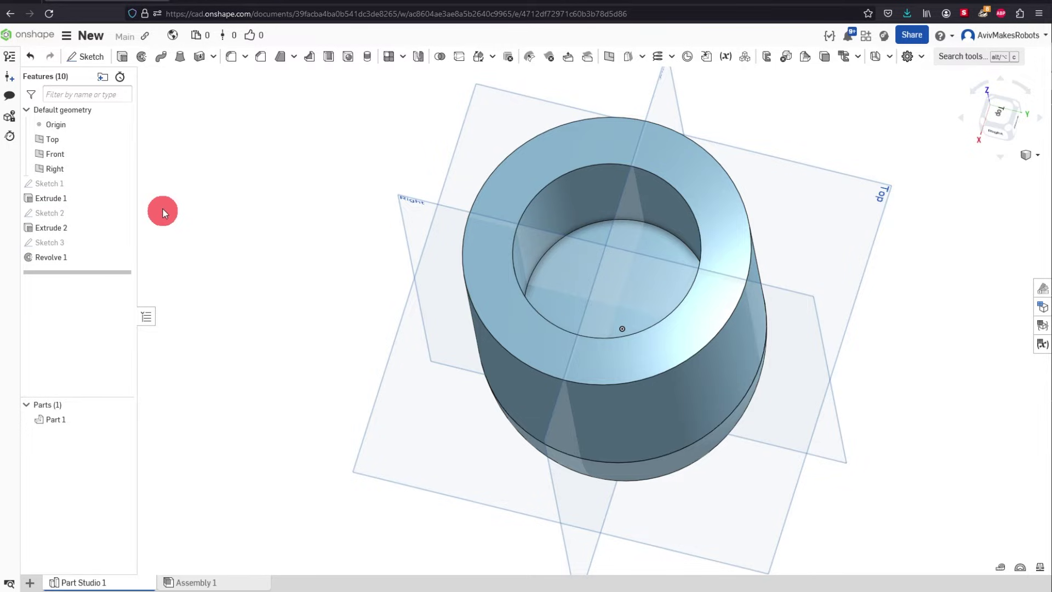
{"action": "left_click", "coordinate": [87, 178]}
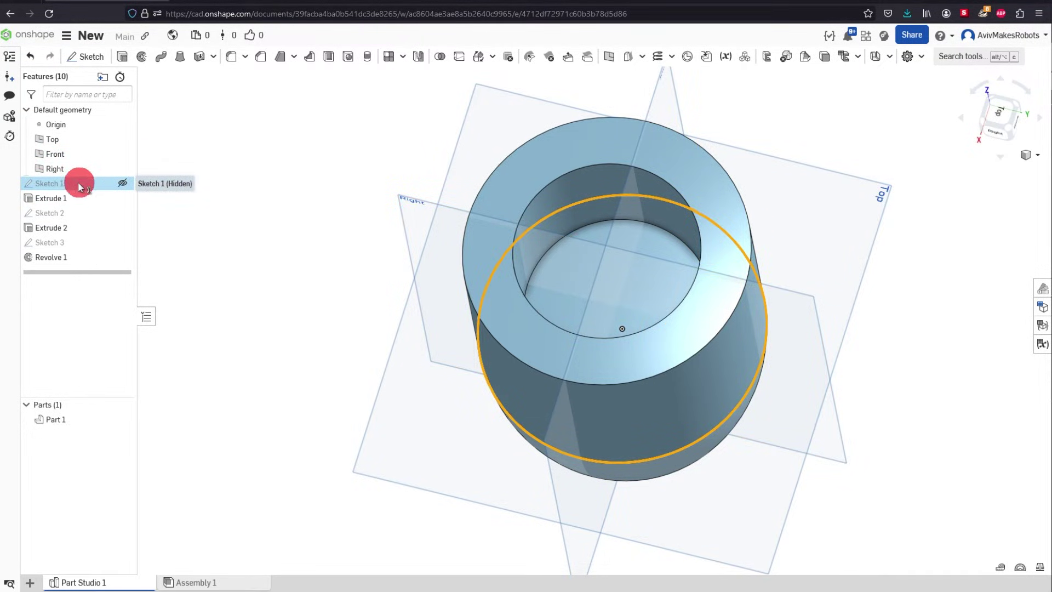
{"action": "right_click", "coordinate": [55, 183]}
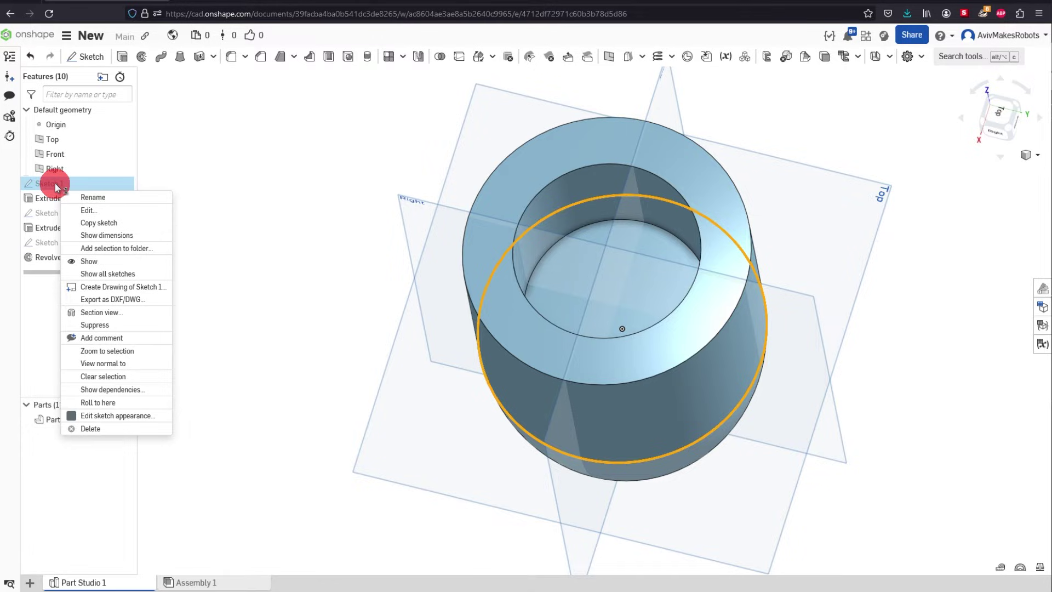
{"action": "left_click", "coordinate": [82, 211]}
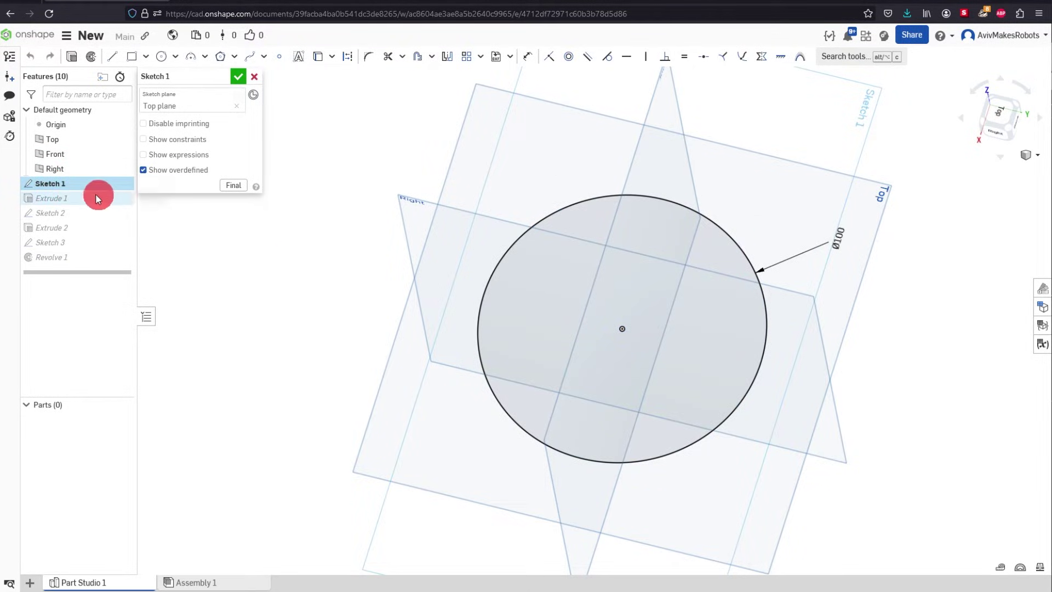
{"action": "double_click", "coordinate": [824, 257]}
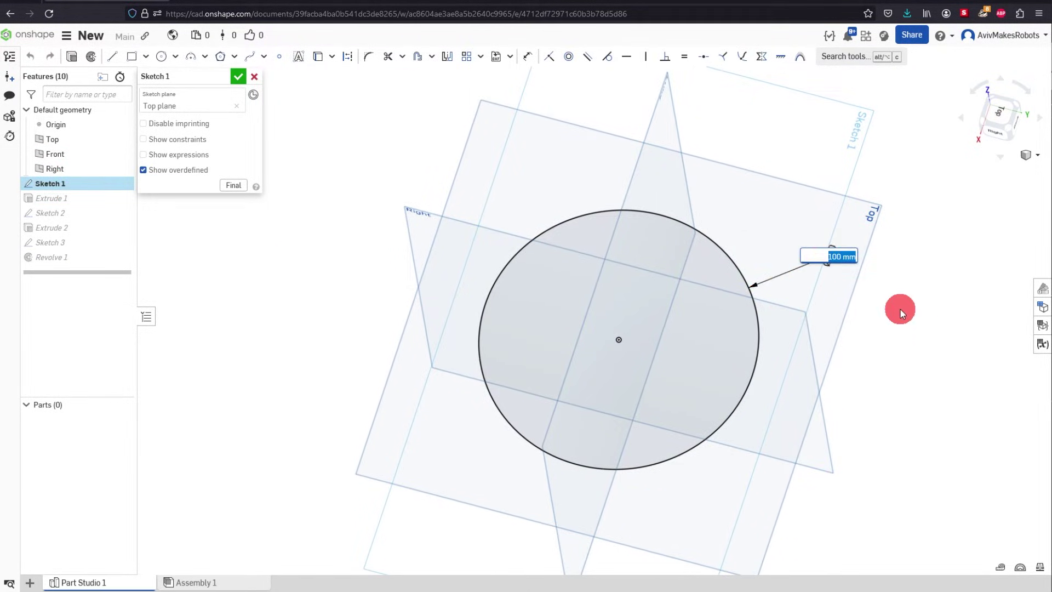
{"action": "type", "text": "50"}
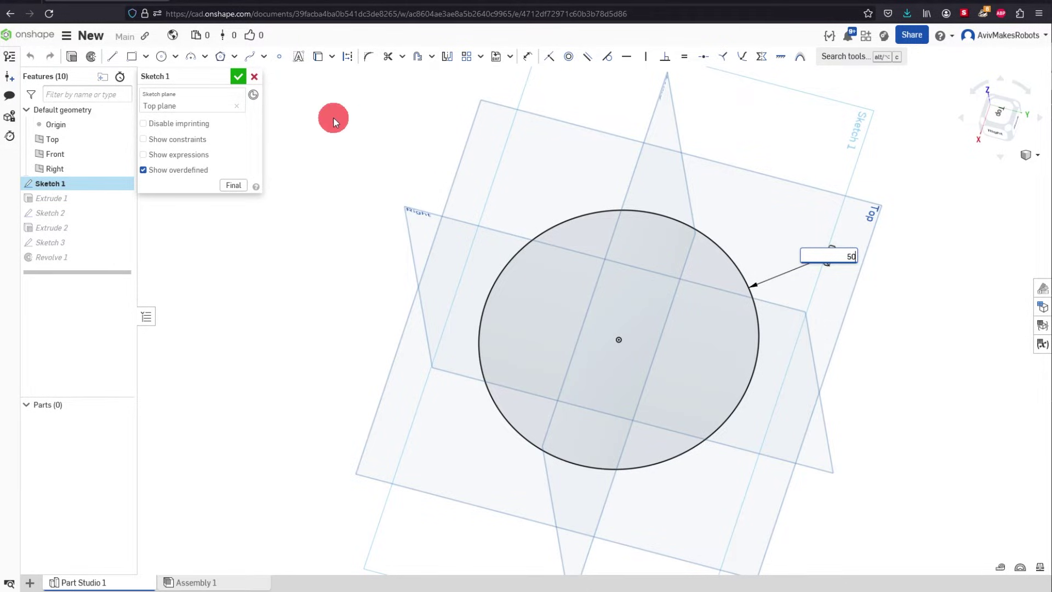
{"action": "left_click", "coordinate": [242, 78]}
Fillet the outer upper rim of the revolved body with a radius of about 7.6 mm
{"action": "right_click_drag", "start_coordinate": [456, 202], "coordinate": [570, 297]}
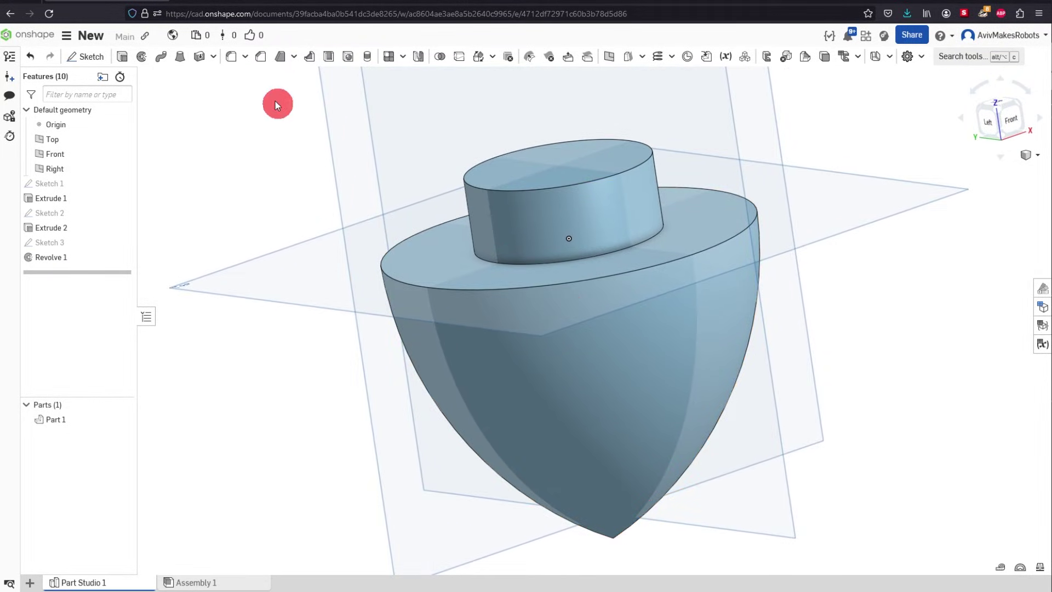
{"action": "left_click", "coordinate": [234, 61]}
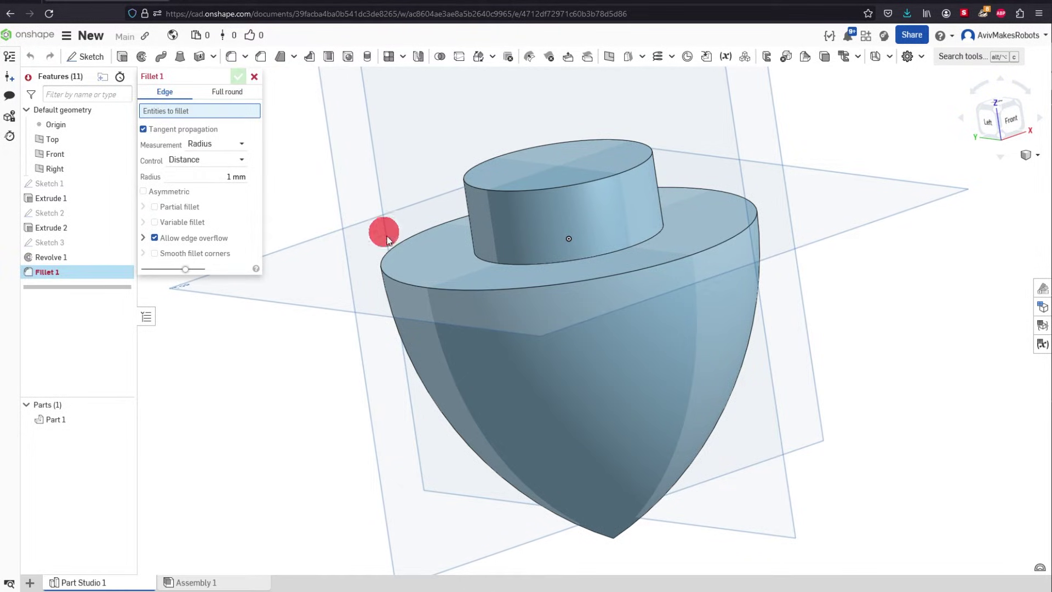
{"action": "left_click", "coordinate": [413, 284]}
{"action": "right_click_drag", "start_coordinate": [317, 380], "coordinate": [426, 348]}
{"action": "left_click_drag", "start_coordinate": [466, 313], "coordinate": [487, 338]}
{"action": "left_click_drag", "start_coordinate": [501, 348], "coordinate": [449, 331]}
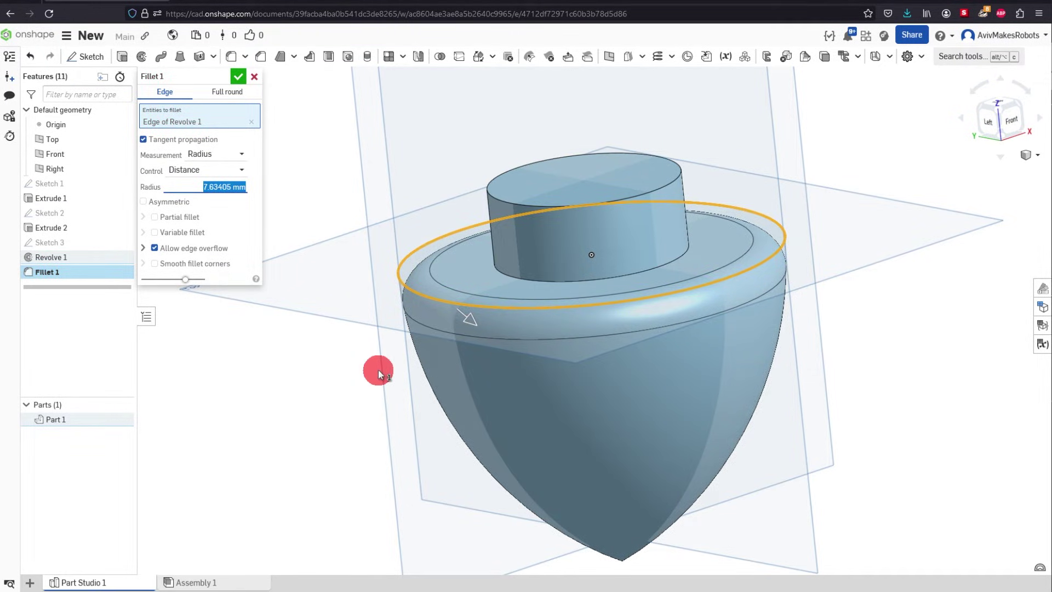
{"action": "right_click_drag", "start_coordinate": [377, 371], "coordinate": [376, 388]}
{"action": "left_click", "coordinate": [242, 78]}
{"action": "left_click", "coordinate": [239, 77]}
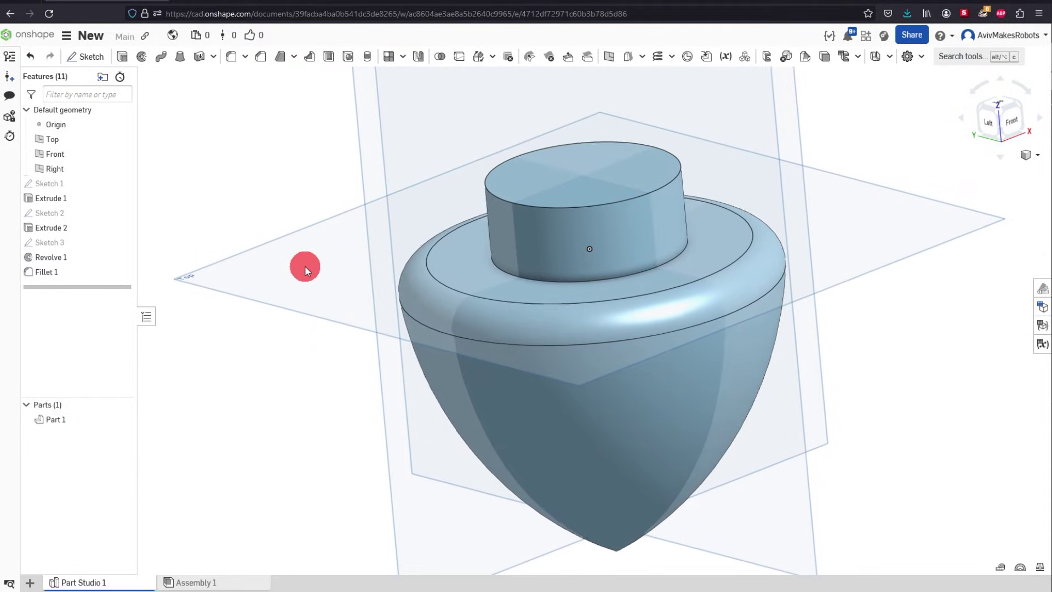
Shell the part to a 2.5 mm wall thickness, removing the flat top face of the neck
{"action": "key", "text": "Up"}
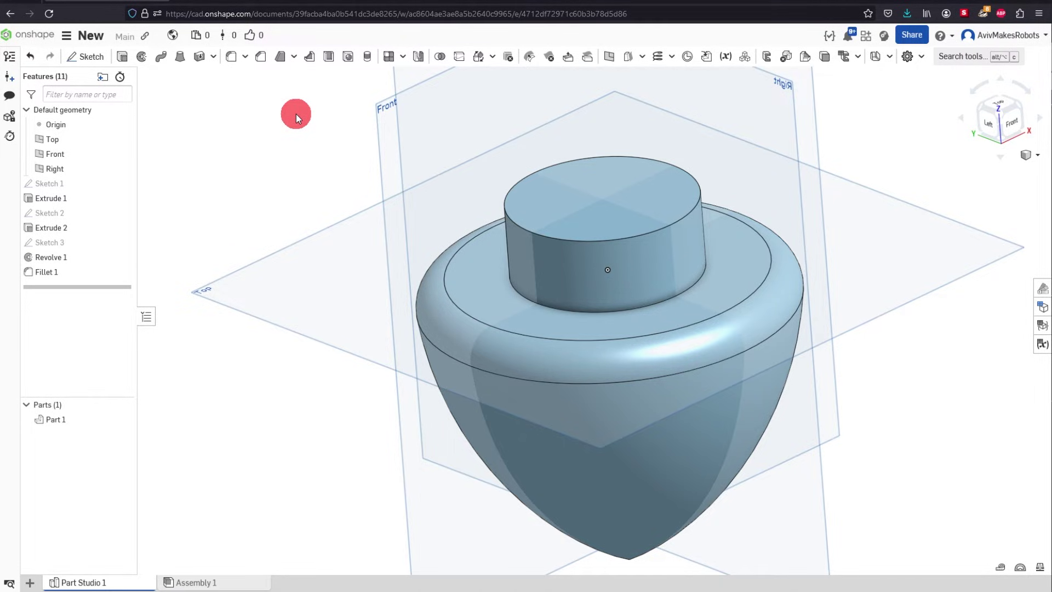
{"action": "left_click", "coordinate": [329, 59]}
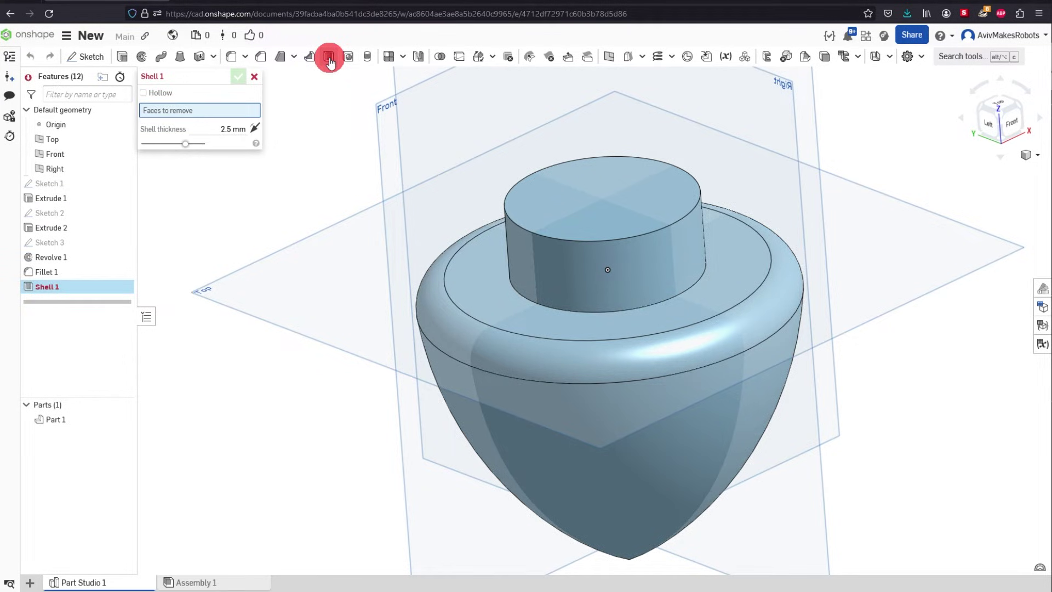
{"action": "left_click", "coordinate": [547, 201]}
{"action": "right_click_drag", "start_coordinate": [547, 201], "coordinate": [269, 95]}
{"action": "left_click", "coordinate": [242, 81]}
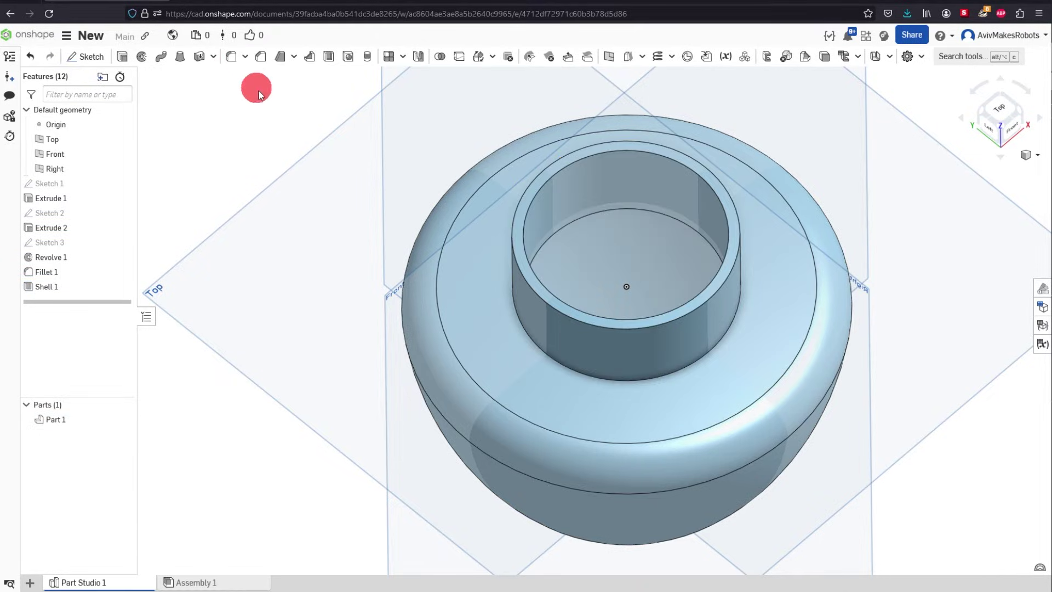
Examine the shelled part from the front, from above and down through the neck opening
{"action": "key", "text": "Down"}
{"action": "key", "text": "Down"}
{"action": "right_click_drag", "start_coordinate": [275, 126], "coordinate": [330, 208]}
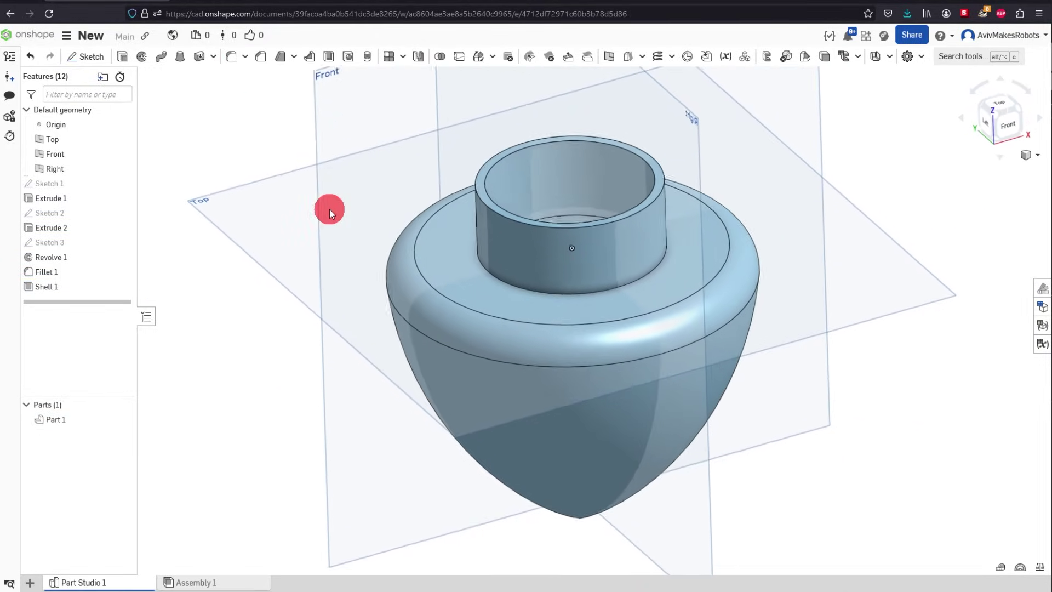
{"action": "key", "text": "Up"}
{"action": "key", "text": "Up"}
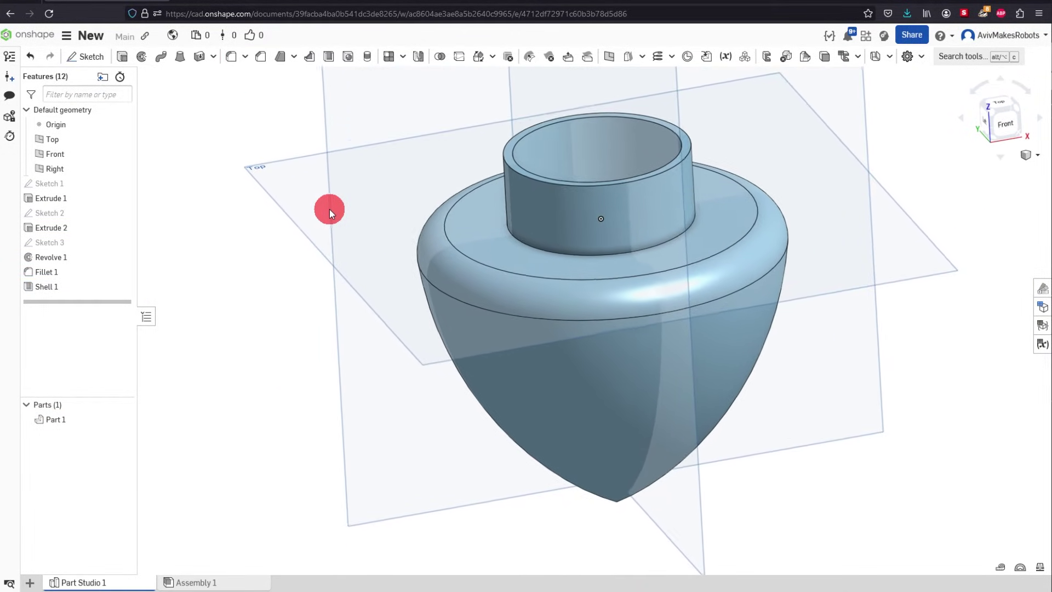
{"action": "key", "text": "Up"}
{"action": "key", "text": "Up"}
{"action": "key", "text": "Up"}
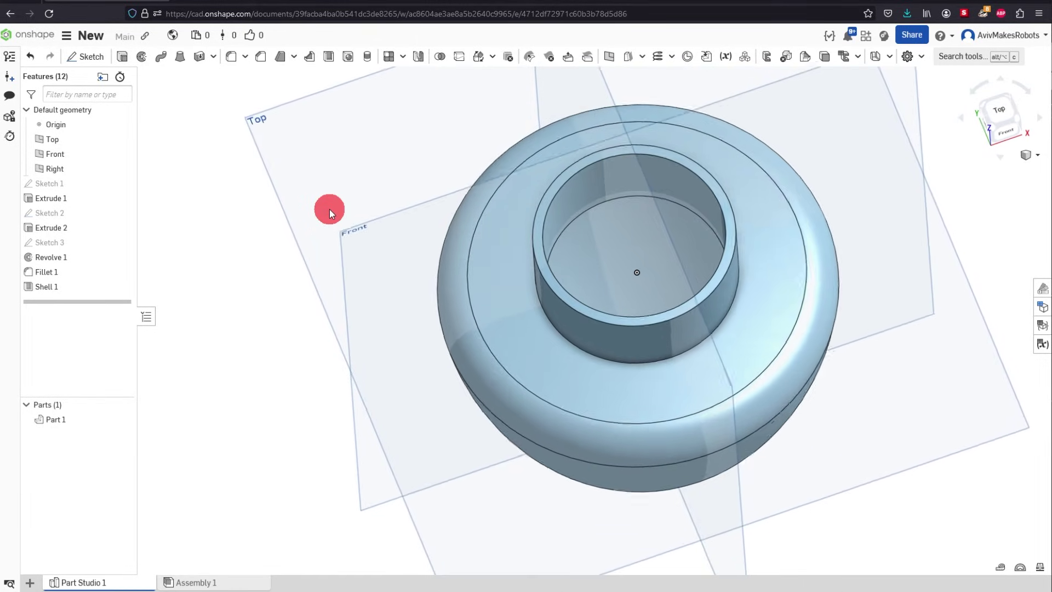
{"action": "key", "text": "Down"}
{"action": "key", "text": "Down"}
{"action": "key", "text": "Down"}
{"action": "key", "text": "Down"}
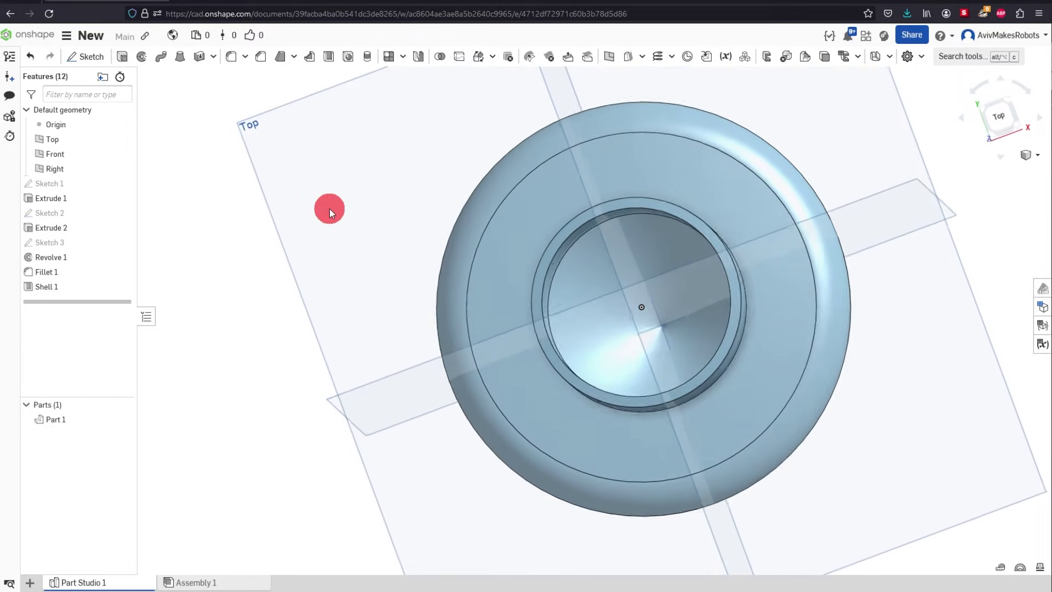
{"action": "key", "text": "Down"}
{"action": "key", "text": "Down"}
{"action": "key", "text": "Down"}
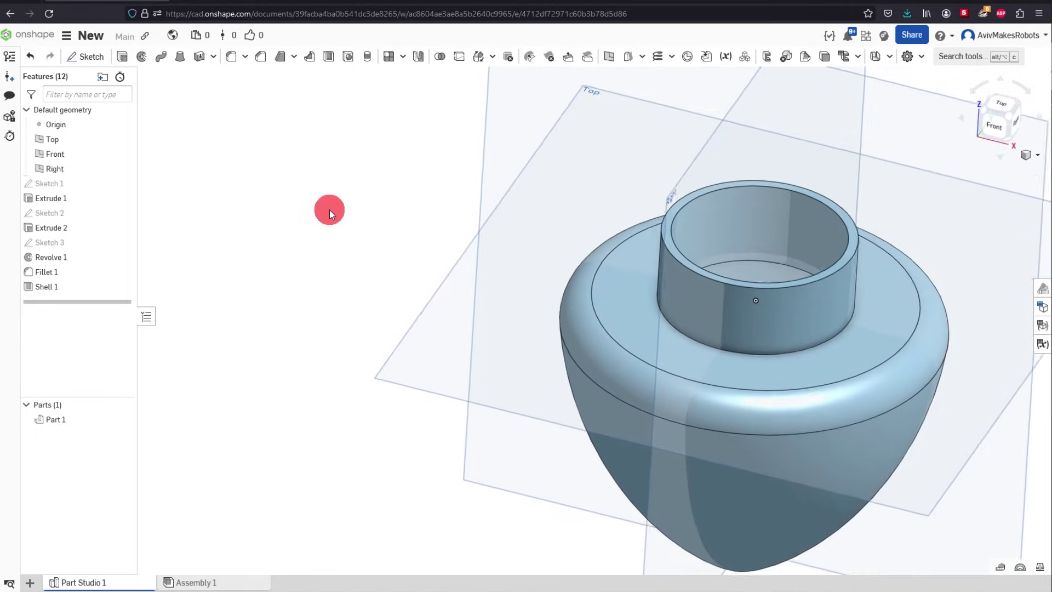
{"action": "key", "text": "Down"}
{"action": "key", "text": "Down"}
{"action": "key", "text": "Down"}
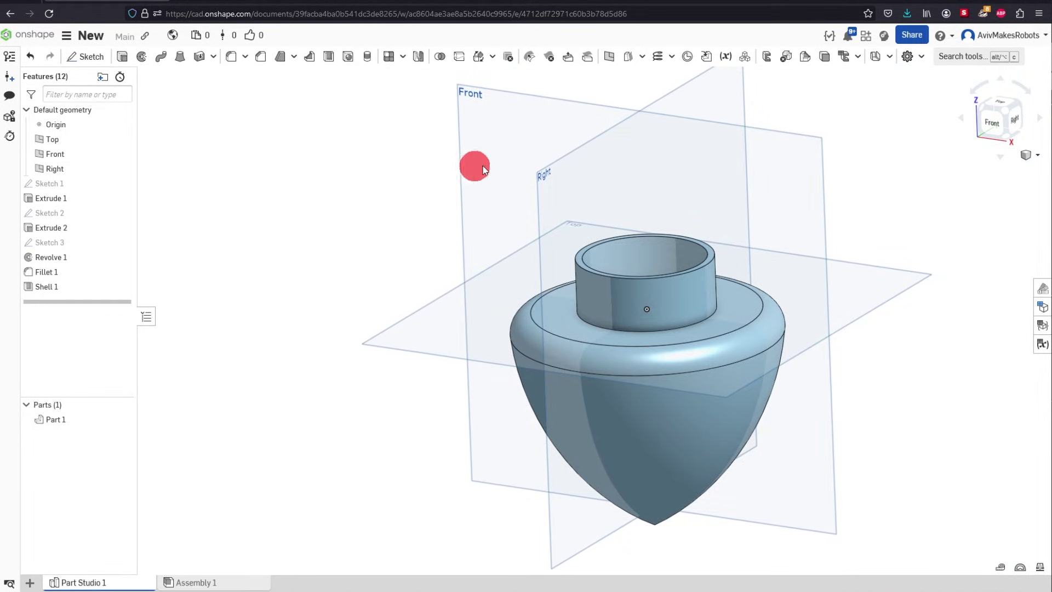
Create a section view along the Front plane and inspect the hollow interior and wall profile
{"action": "left_click", "coordinate": [820, 159]}
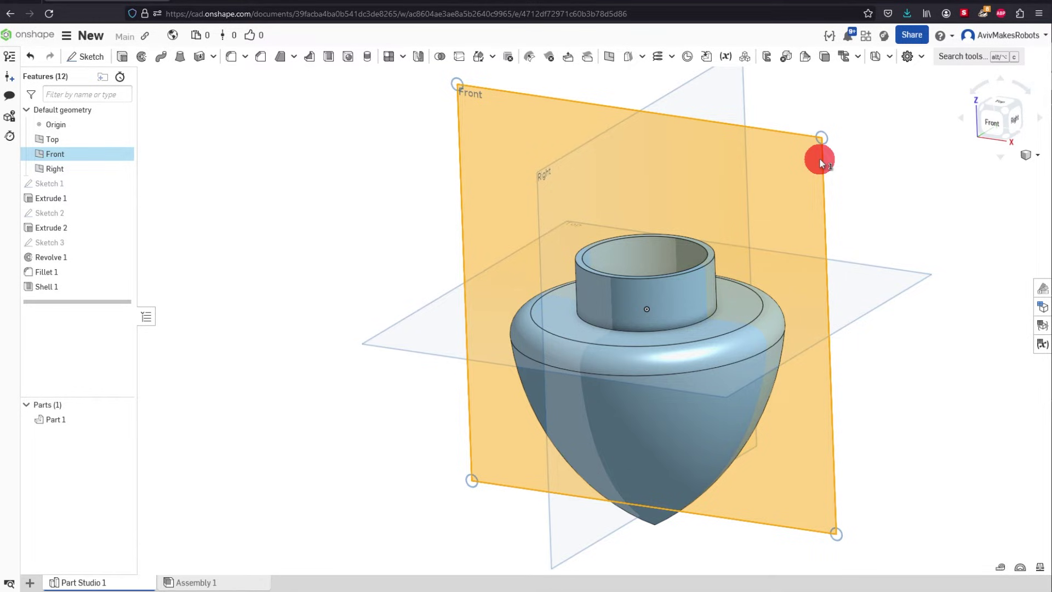
{"action": "right_click", "coordinate": [820, 159]}
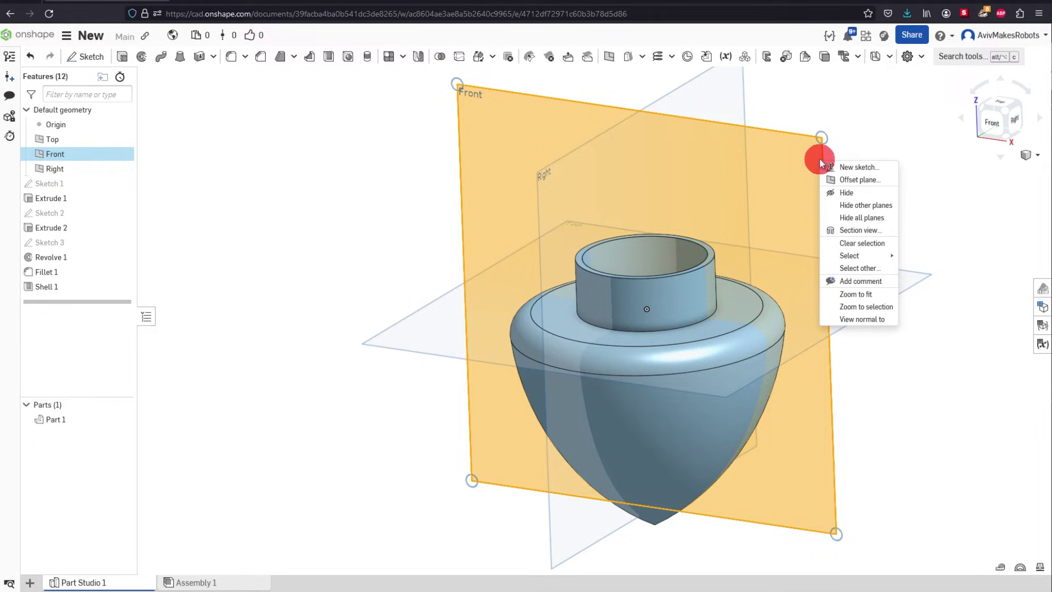
{"action": "left_click", "coordinate": [842, 231]}
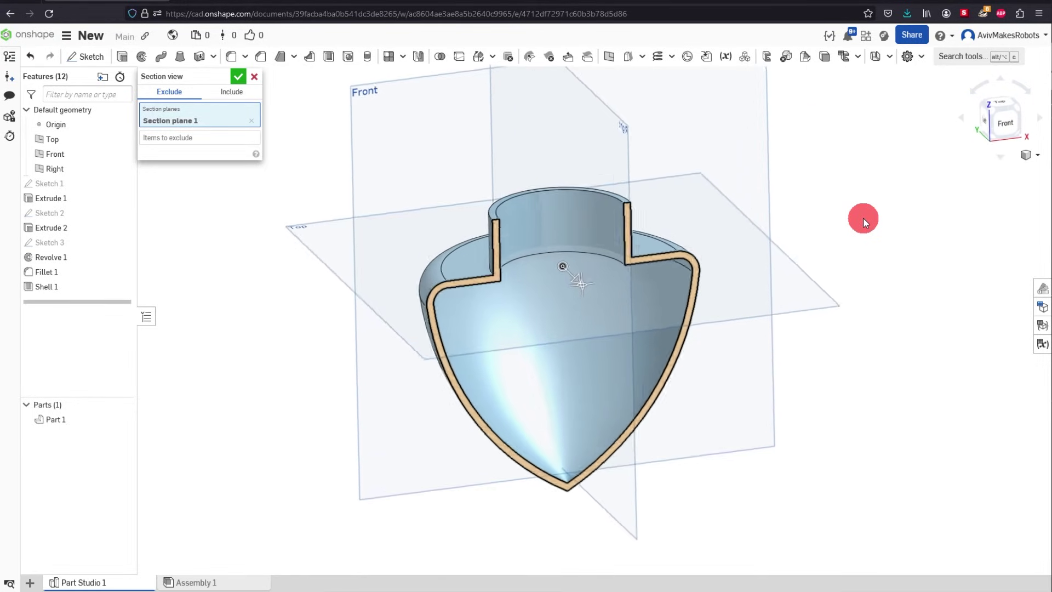
{"action": "left_click", "coordinate": [237, 81]}
{"action": "right_click_drag", "start_coordinate": [653, 172], "coordinate": [972, 195]}
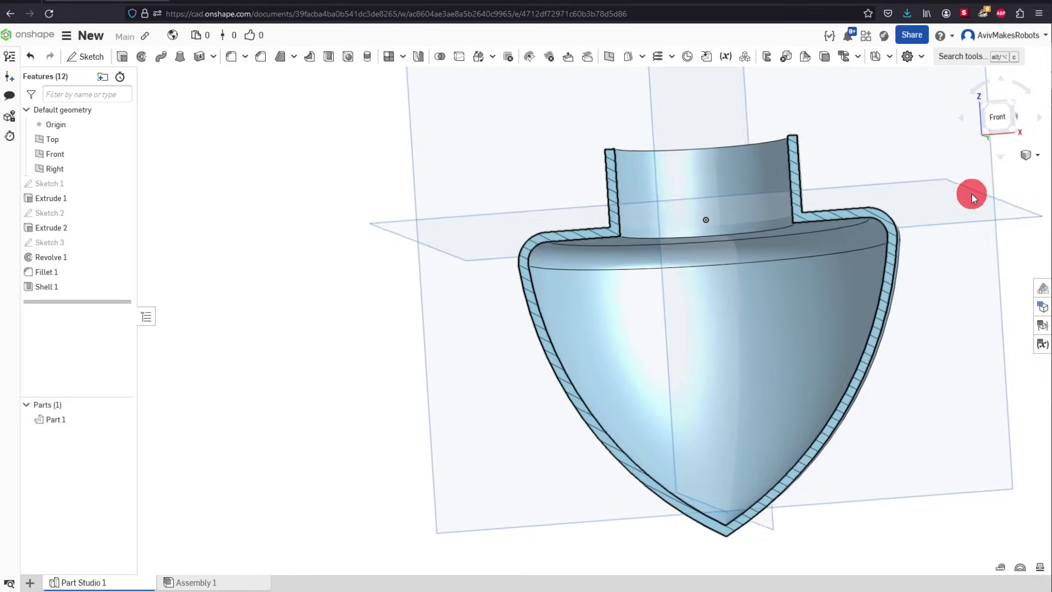
{"action": "right_click_drag", "start_coordinate": [972, 193], "coordinate": [873, 175]}
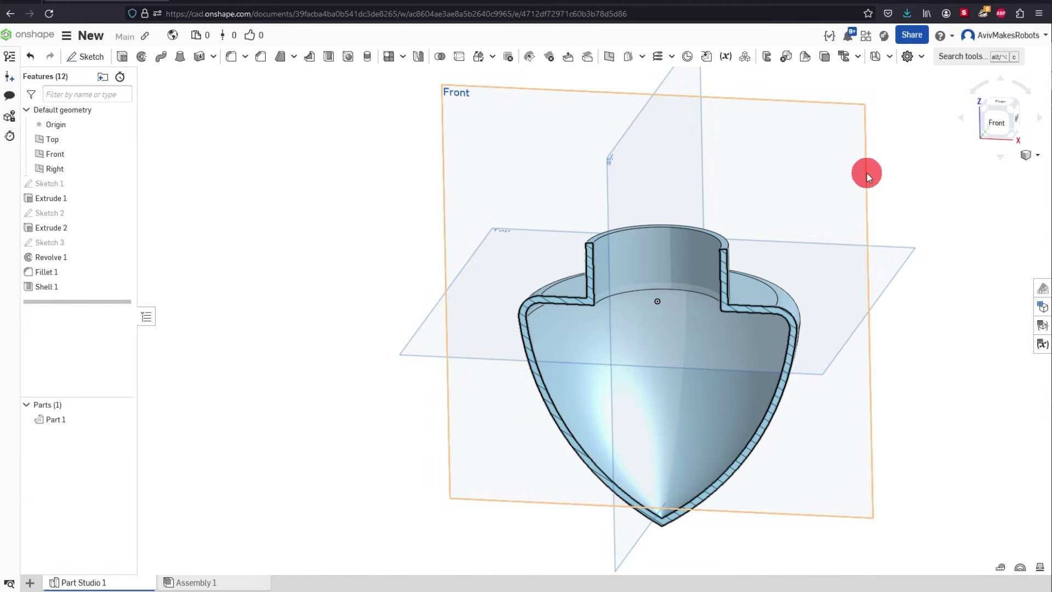
Turn off the section view to show the whole part again
{"action": "left_click", "coordinate": [866, 173]}
{"action": "right_click", "coordinate": [866, 172]}
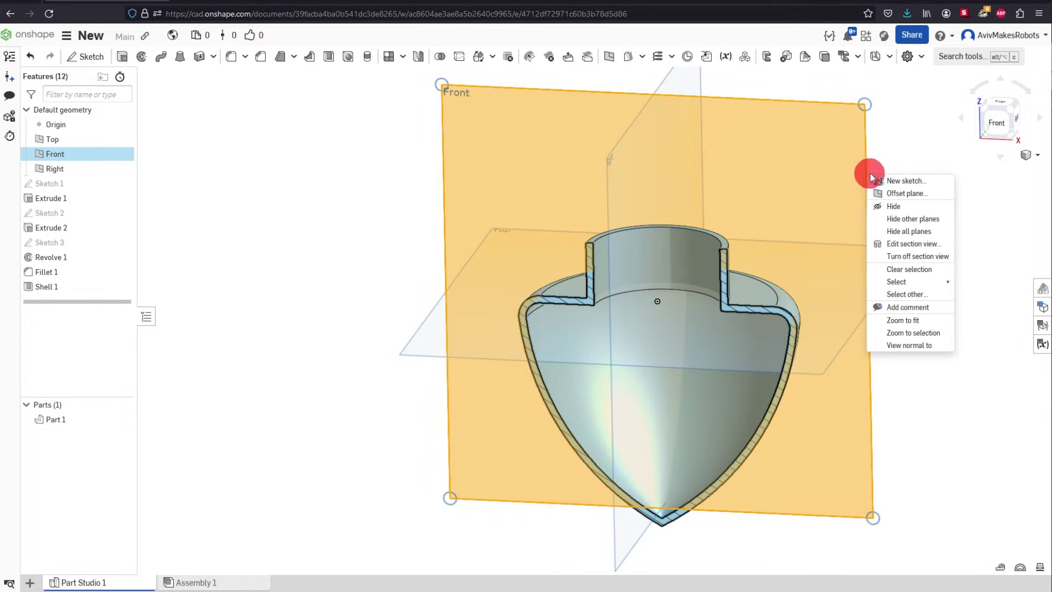
{"action": "left_click", "coordinate": [910, 256]}
{"action": "left_click", "coordinate": [954, 231]}
{"action": "right_click_drag", "start_coordinate": [955, 231], "coordinate": [954, 227]}
Examine the whole shelled part's exterior from the right side and the back
{"action": "key", "text": "Left"}
{"action": "key", "text": "Left"}
{"action": "key", "text": "Left"}
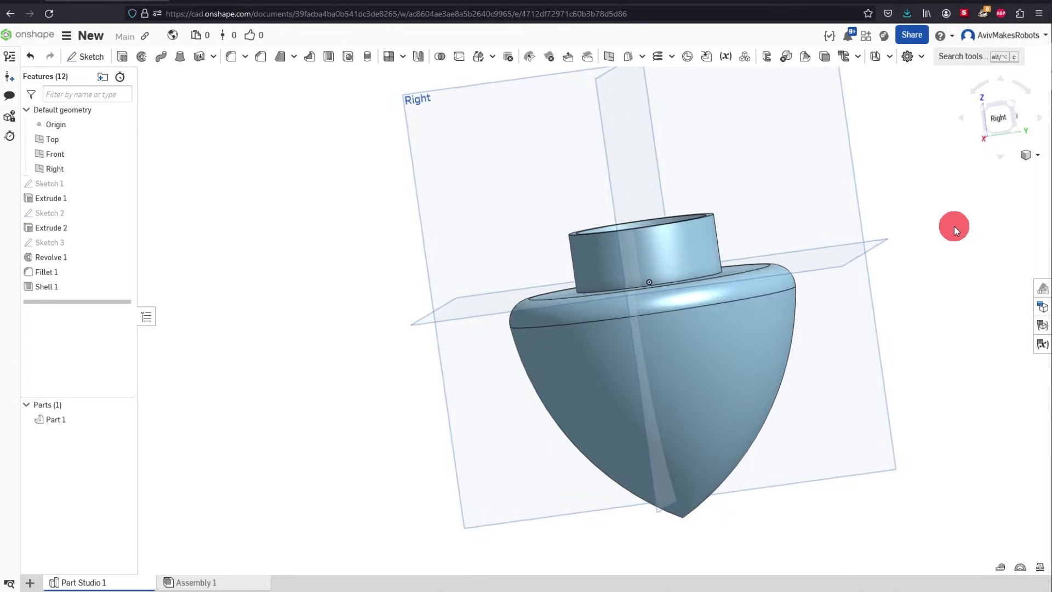
{"action": "key", "text": "Left"}
{"action": "key", "text": "Left"}
{"action": "key", "text": "Left"}
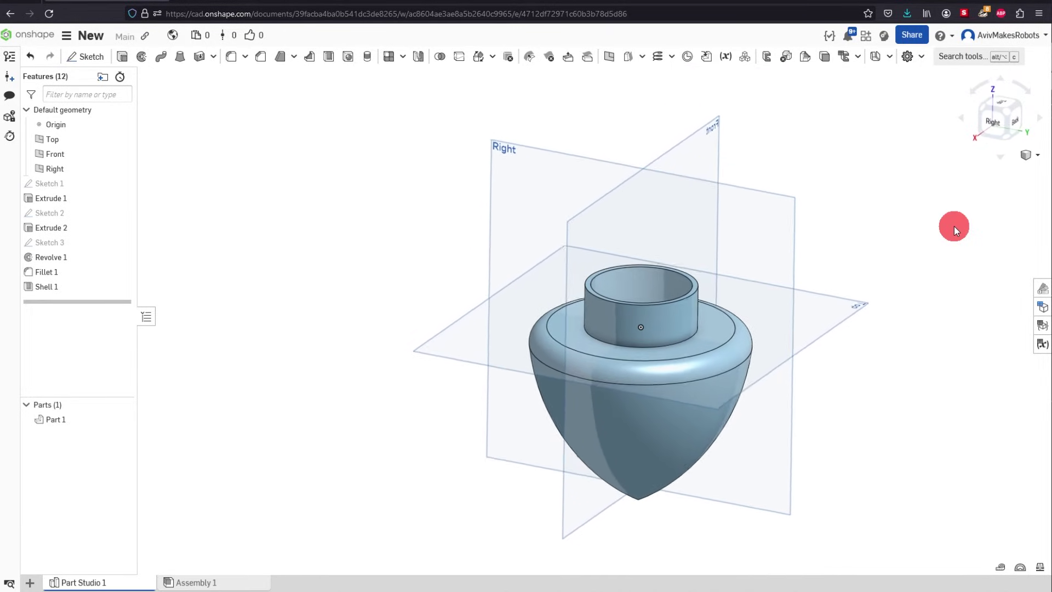
{"action": "key", "text": "Left"}
{"action": "key", "text": "Left"}
{"action": "key", "text": "Left"}
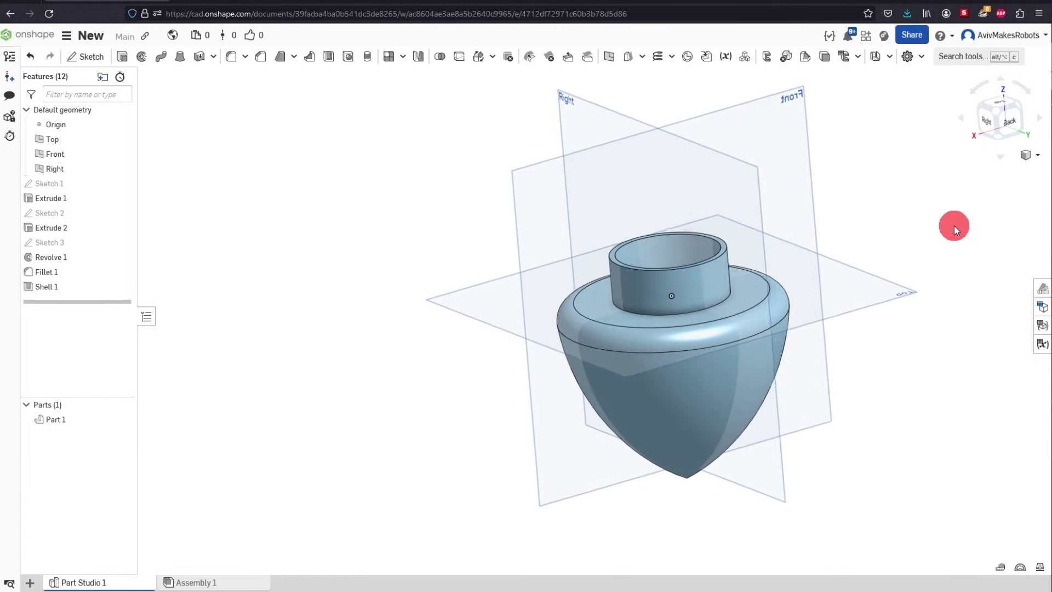
{"action": "left_click_drag", "start_coordinate": [119, 319], "coordinate": [71, 312]}
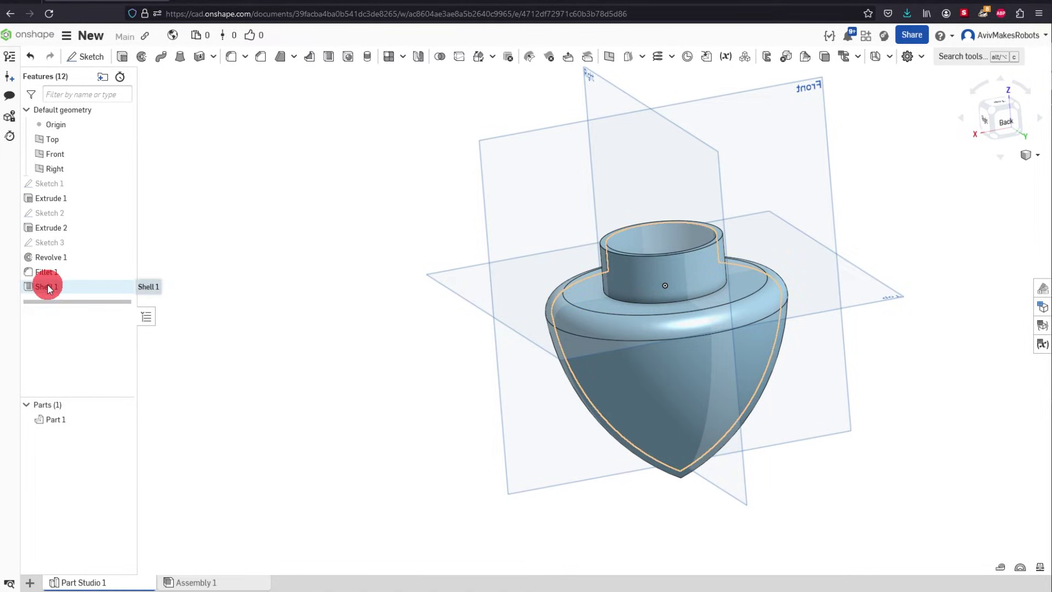
{"action": "right_click", "coordinate": [54, 290]}
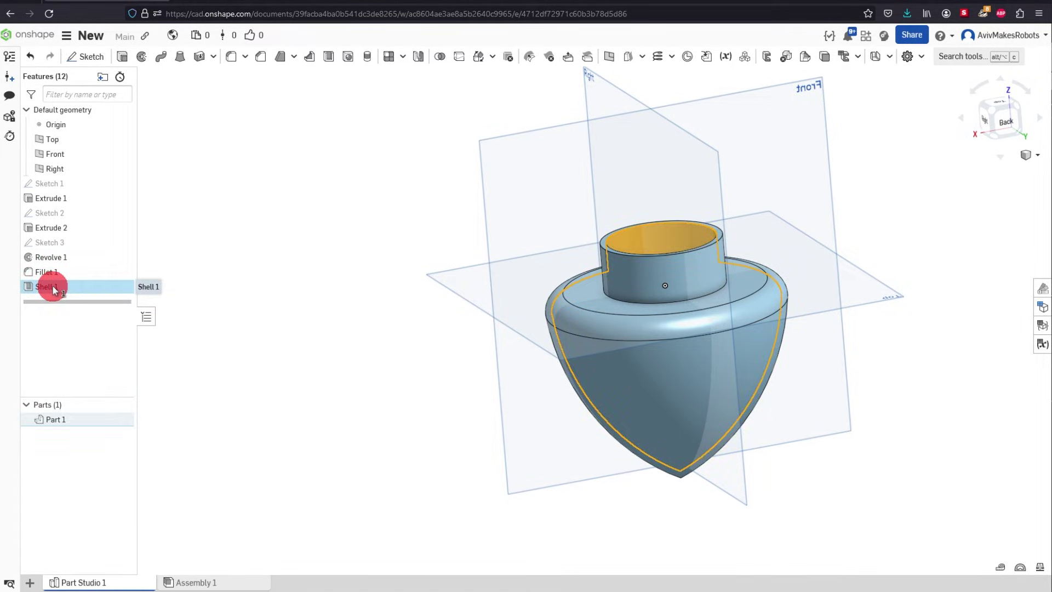
{"action": "left_click", "coordinate": [40, 360]}
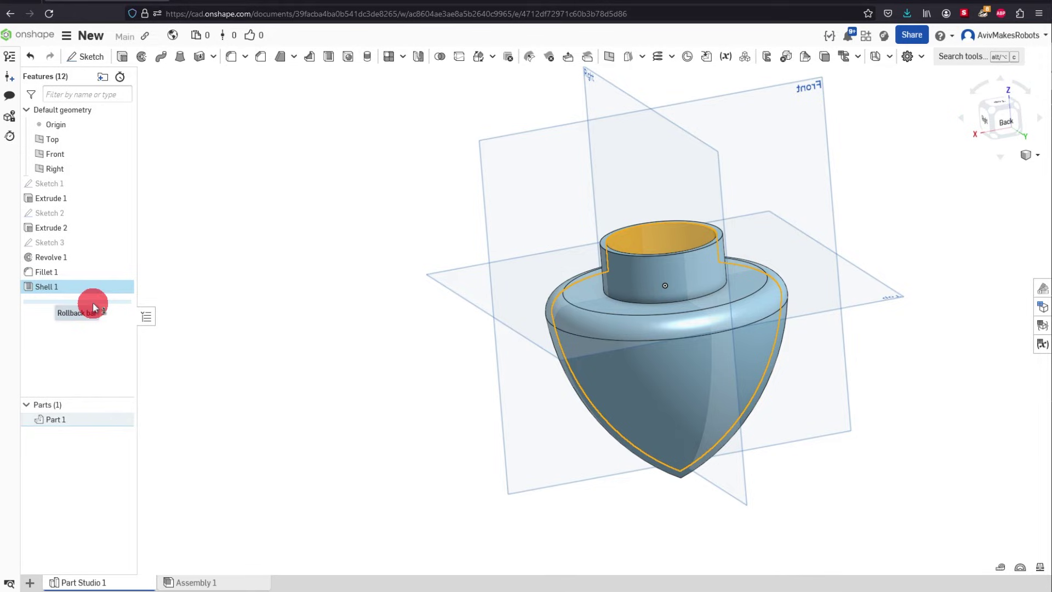
{"action": "left_click_drag", "start_coordinate": [91, 301], "coordinate": [68, 303]}
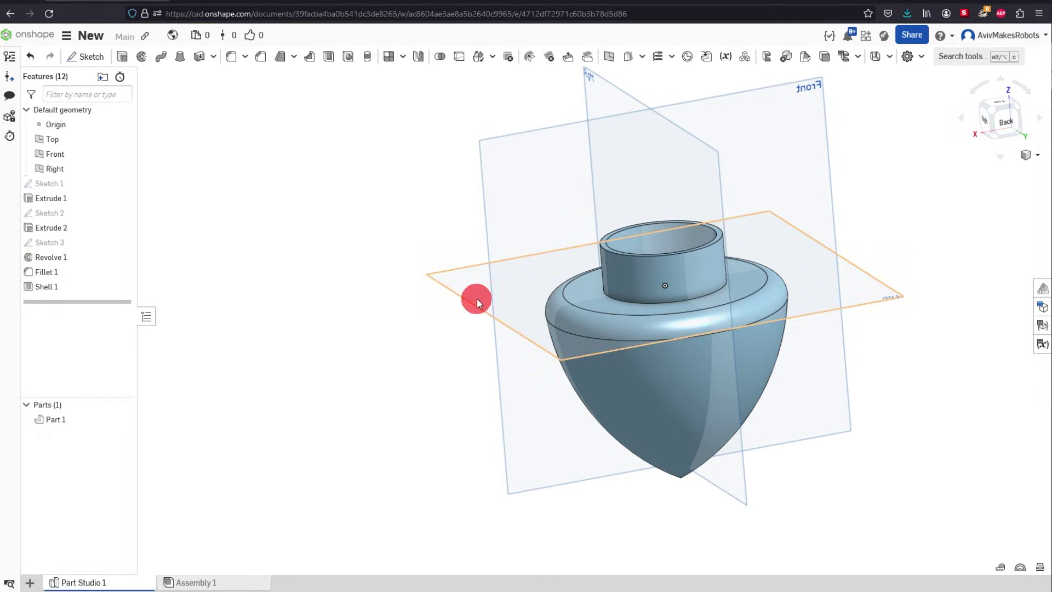
{"action": "key", "text": "f"}
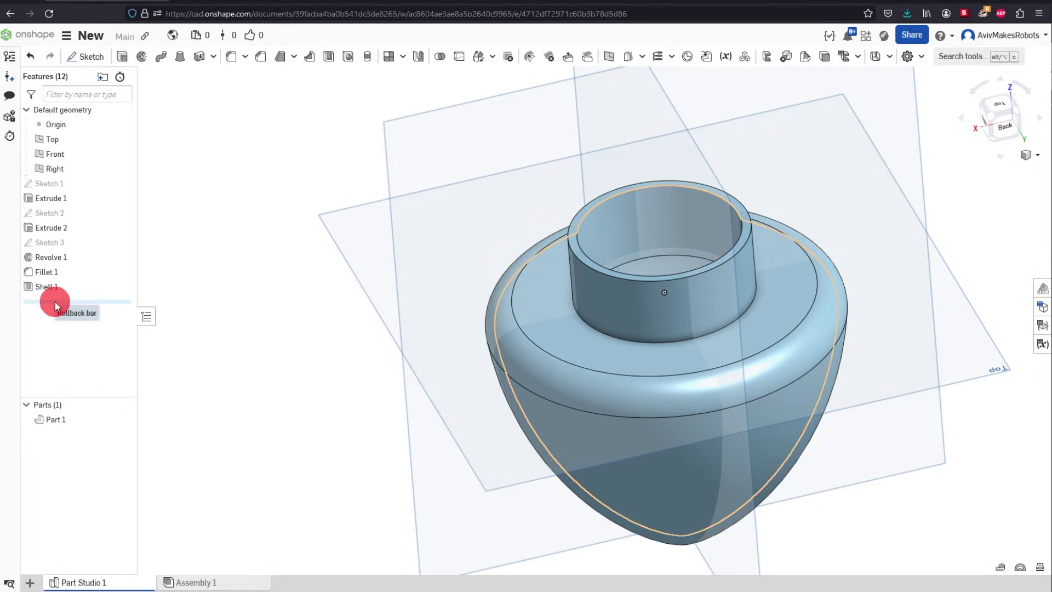
Roll the feature history back to just after Extrude 1, and restore it to the end of the list
{"action": "left_click_drag", "start_coordinate": [55, 302], "coordinate": [84, 206]}
{"action": "scroll", "coordinate": [364, 267], "scroll_direction": "down", "scroll_amount": 3}
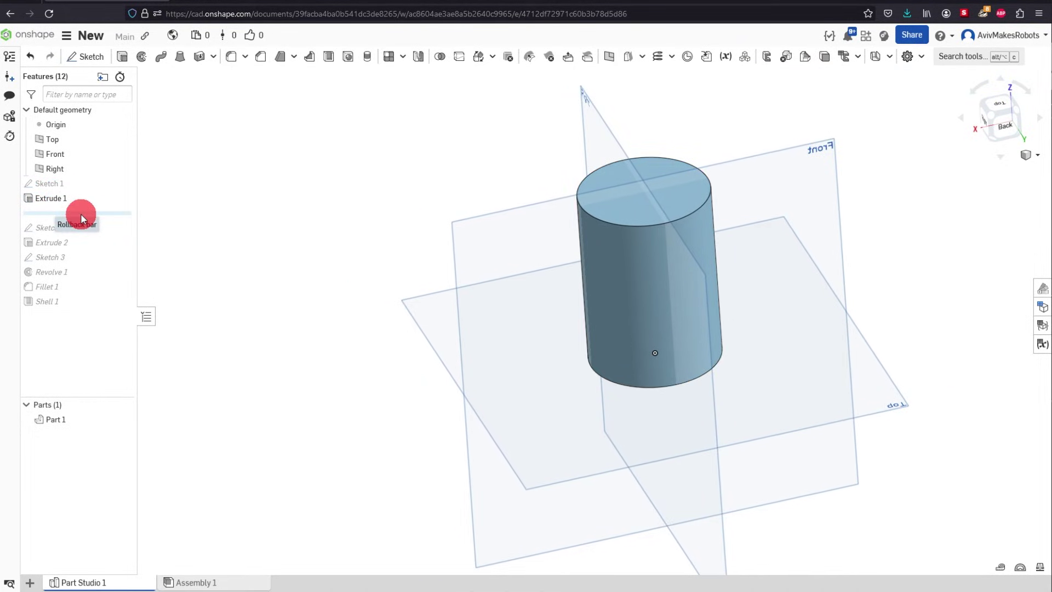
{"action": "left_click_drag", "start_coordinate": [81, 212], "coordinate": [88, 313]}
{"action": "scroll", "coordinate": [710, 476], "scroll_direction": "up", "scroll_amount": 5}
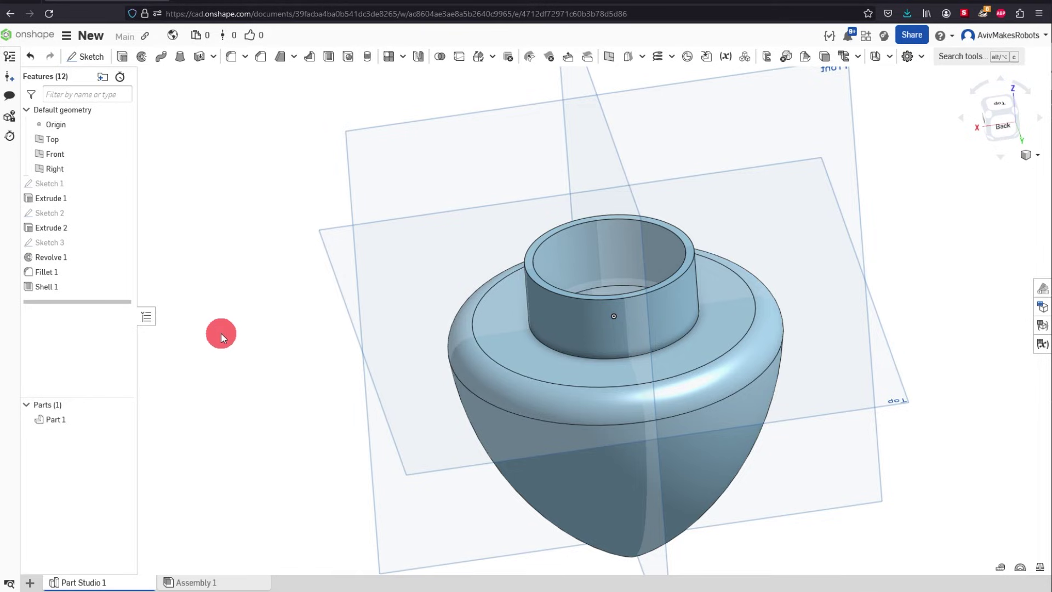
Roll the feature history back to just before Shell 1, leaving Fillet 1 as the last active feature
{"action": "scroll", "coordinate": [225, 334], "scroll_direction": "down", "scroll_amount": 1}
{"action": "left_click_drag", "start_coordinate": [94, 299], "coordinate": [90, 280]}
{"action": "mouse_move", "coordinate": [248, 278]}
{"action": "right_mouse_down"}
{"action": "mouse_move", "coordinate": [241, 294]}
{"action": "mouse_move", "coordinate": [251, 278]}
{"action": "right_mouse_up"}
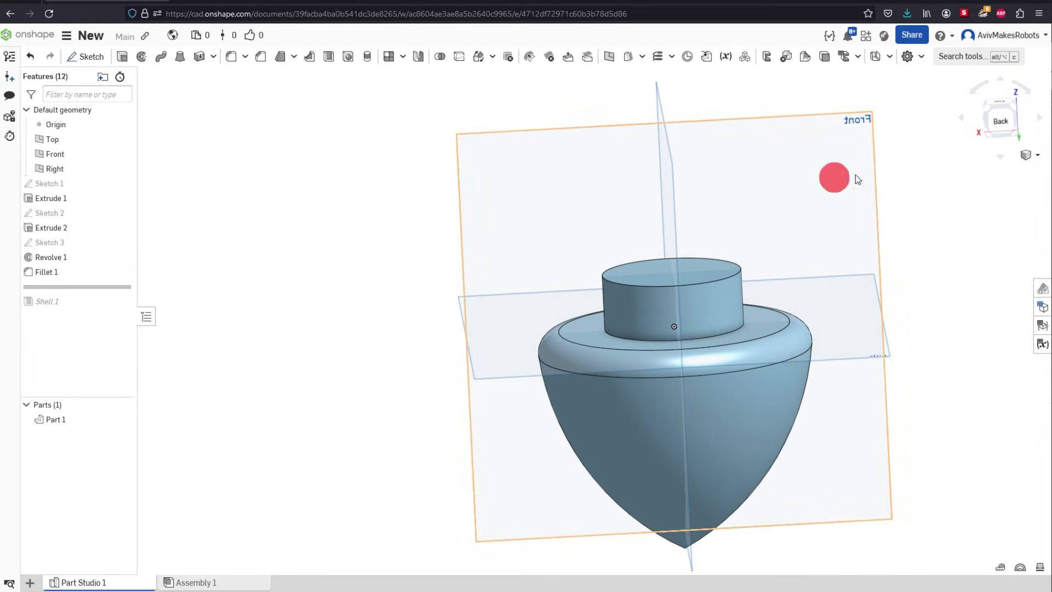
On a new Front plane sketch, draw a three-point arc of about 27 mm radius starting on the vertical axis above the neck
{"action": "left_click", "coordinate": [1000, 127]}
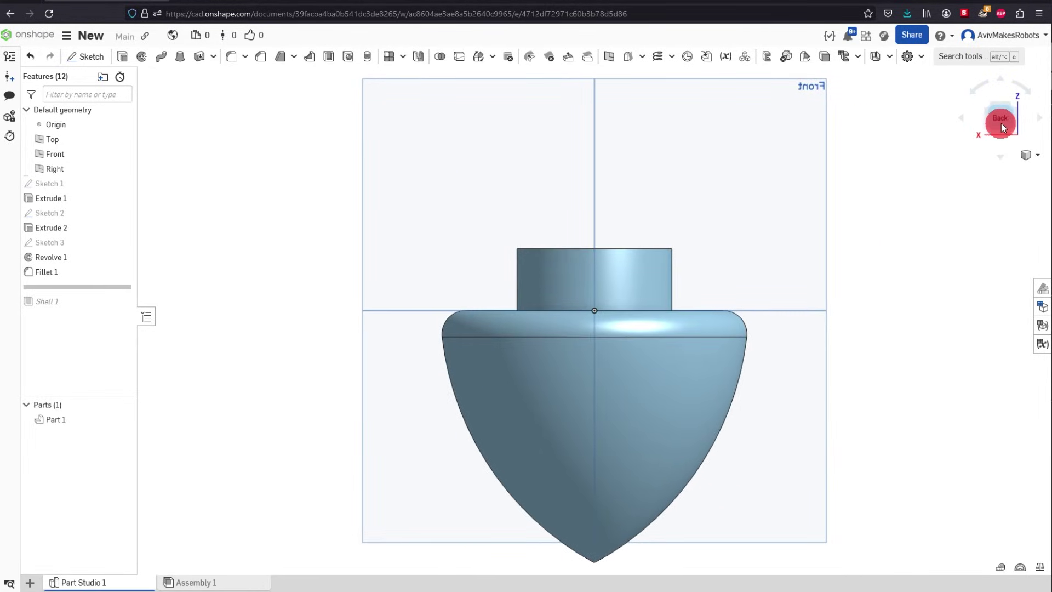
{"action": "left_click", "coordinate": [821, 112]}
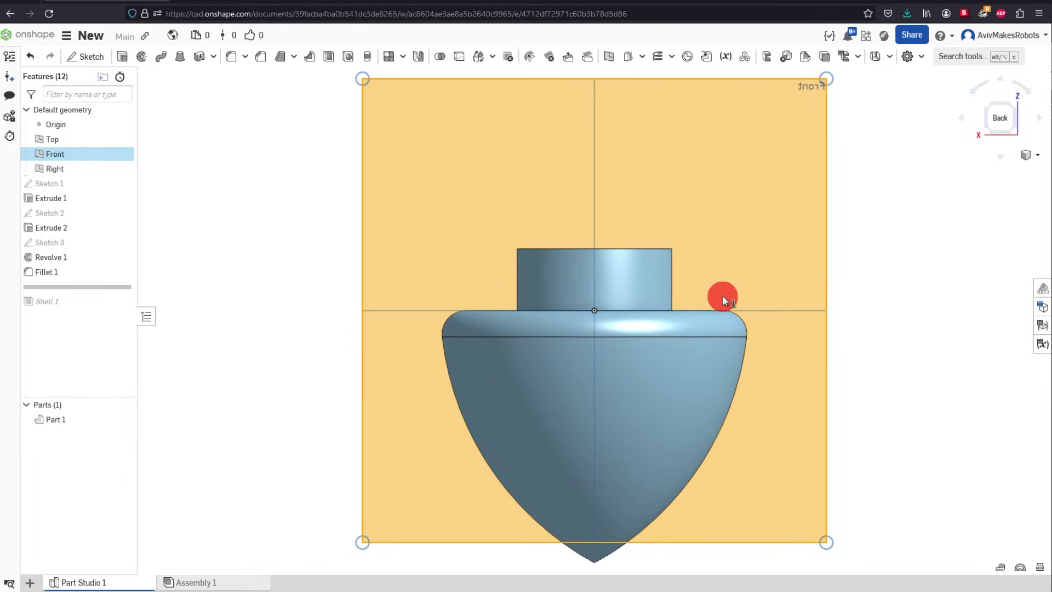
{"action": "left_click", "coordinate": [84, 56]}
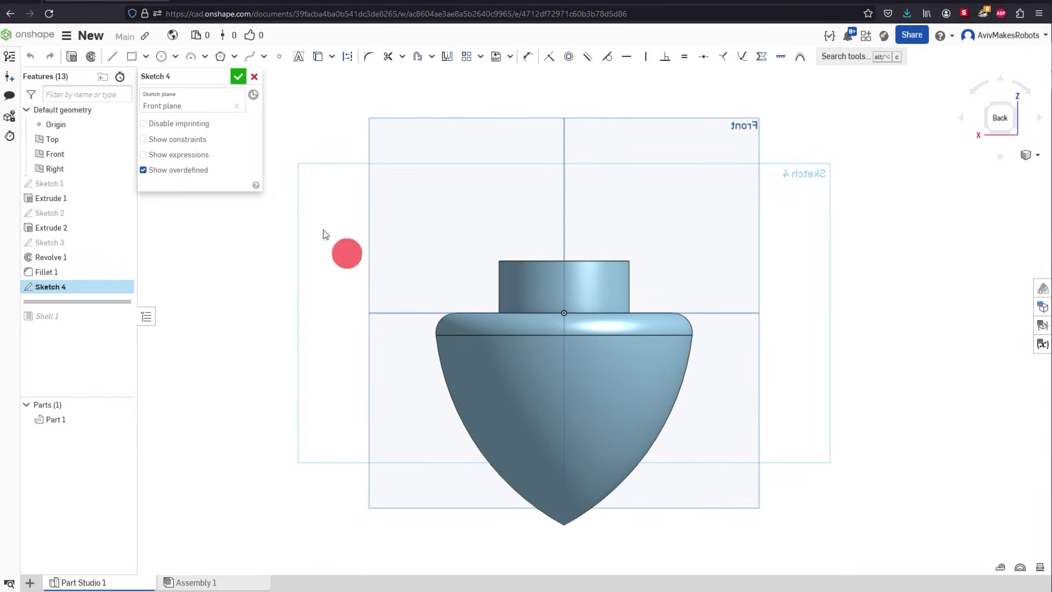
{"action": "left_click", "coordinate": [190, 60]}
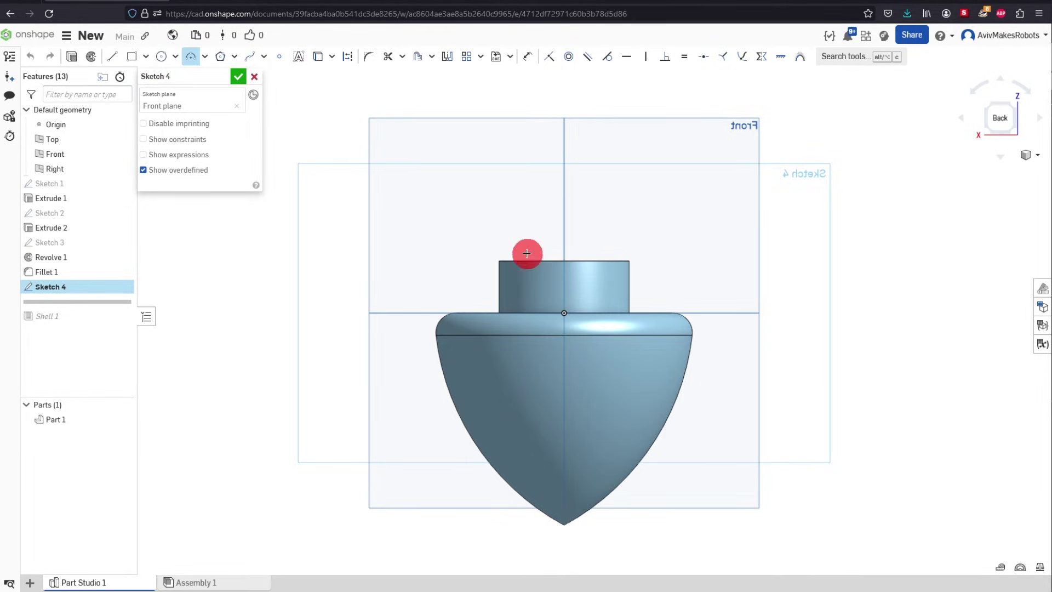
{"action": "scroll", "coordinate": [529, 254], "scroll_direction": "up", "scroll_amount": 3}
{"action": "left_click", "coordinate": [600, 220]}
{"action": "scroll", "coordinate": [733, 248], "scroll_direction": "up", "scroll_amount": 2}
{"action": "scroll", "coordinate": [715, 198], "scroll_direction": "down", "scroll_amount": 4}
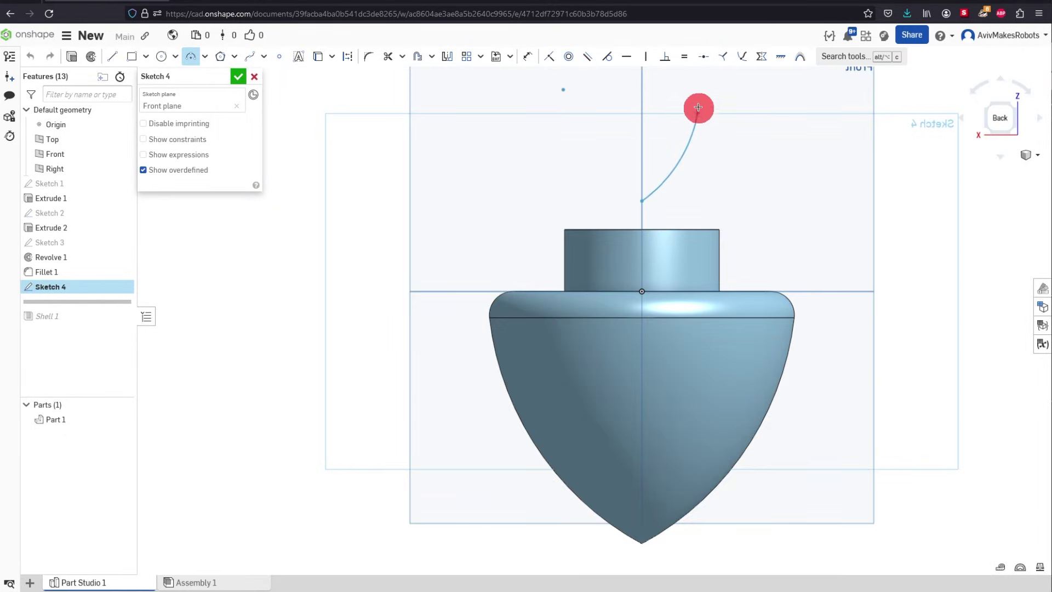
{"action": "left_click", "coordinate": [750, 116]}
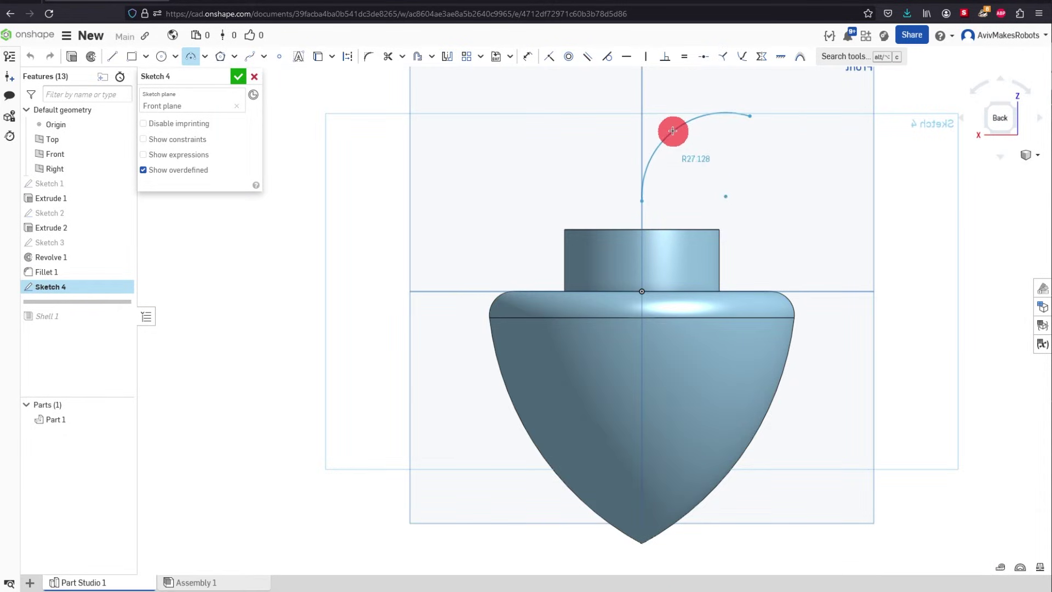
{"action": "left_click", "coordinate": [696, 168]}
{"action": "scroll", "coordinate": [687, 197], "scroll_direction": "up", "scroll_amount": 2}
{"action": "key", "text": "Escape"}
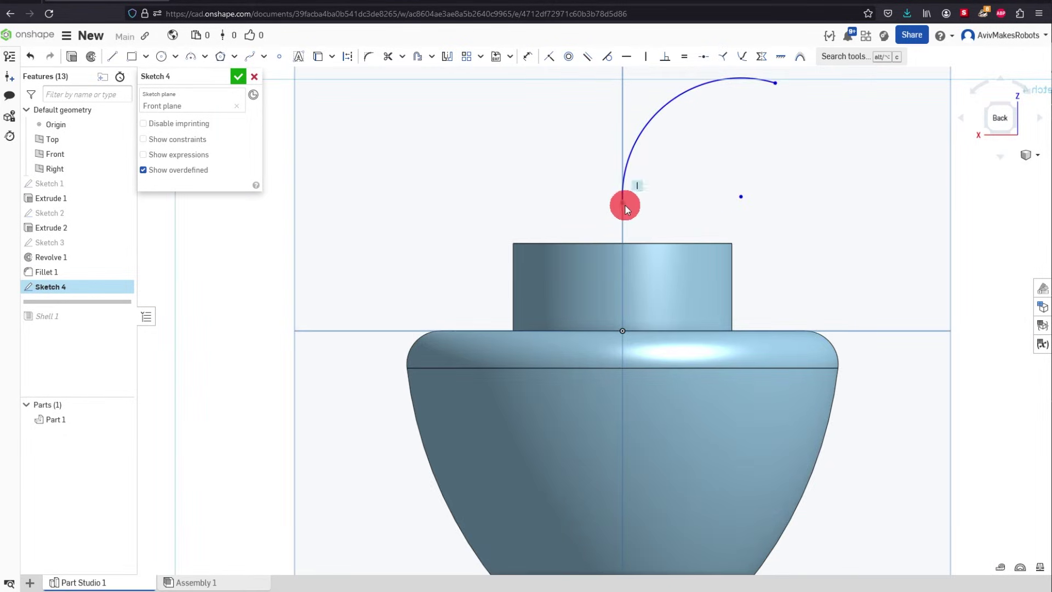
Move the arc's lower endpoint down along the vertical axis toward the neck's top edge
{"action": "mouse_move", "coordinate": [623, 203]}
{"action": "left_mouse_down"}
{"action": "mouse_move", "coordinate": [626, 251]}
{"action": "mouse_move", "coordinate": [632, 215]}
{"action": "left_mouse_up"}
{"action": "left_click_drag", "start_coordinate": [752, 159], "coordinate": [670, 201]}
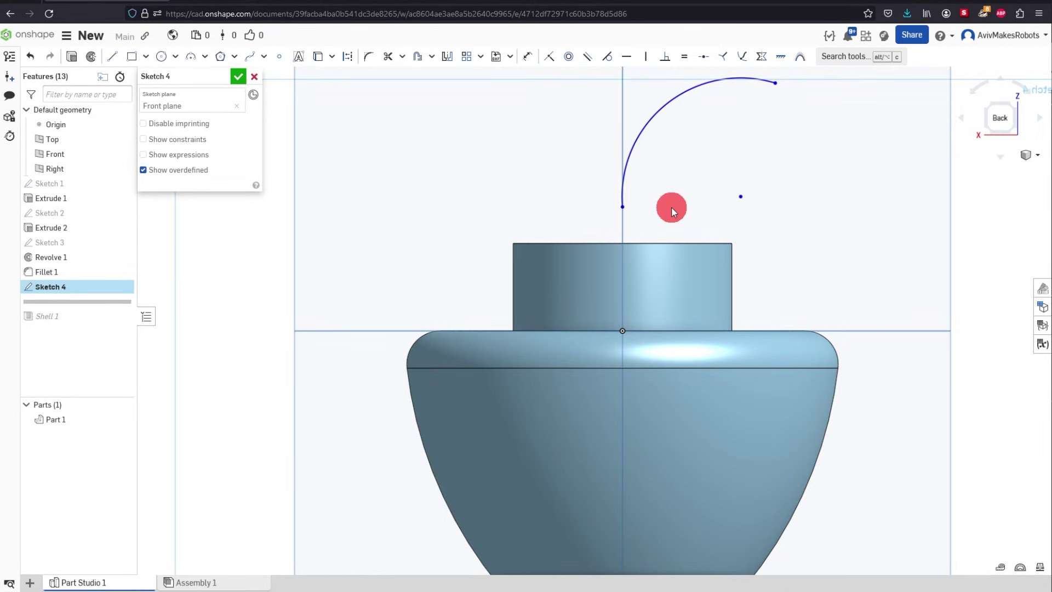
{"action": "left_click", "coordinate": [662, 244]}
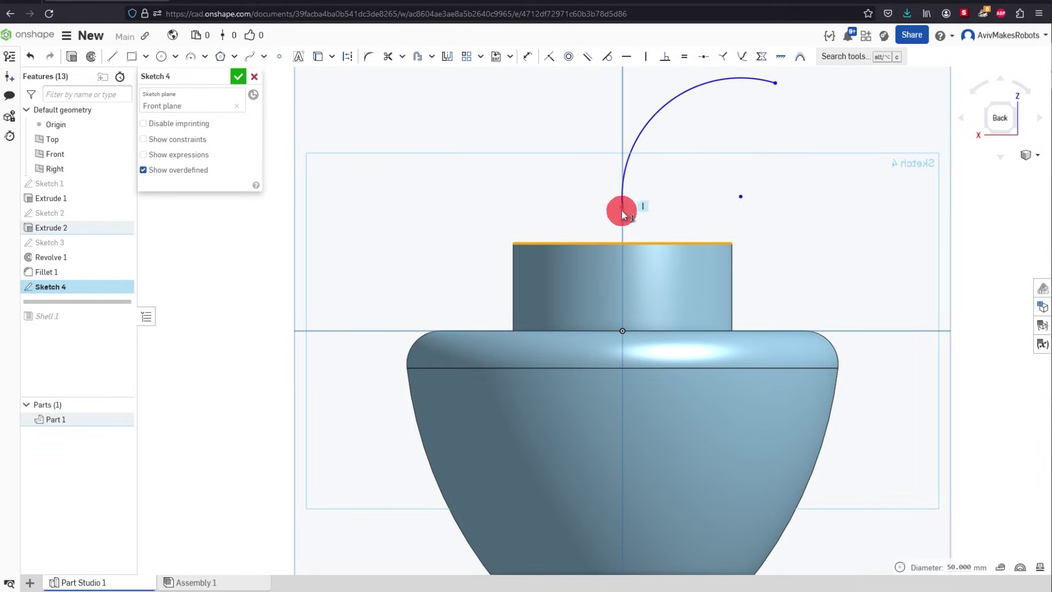
{"action": "left_click", "coordinate": [967, 242]}
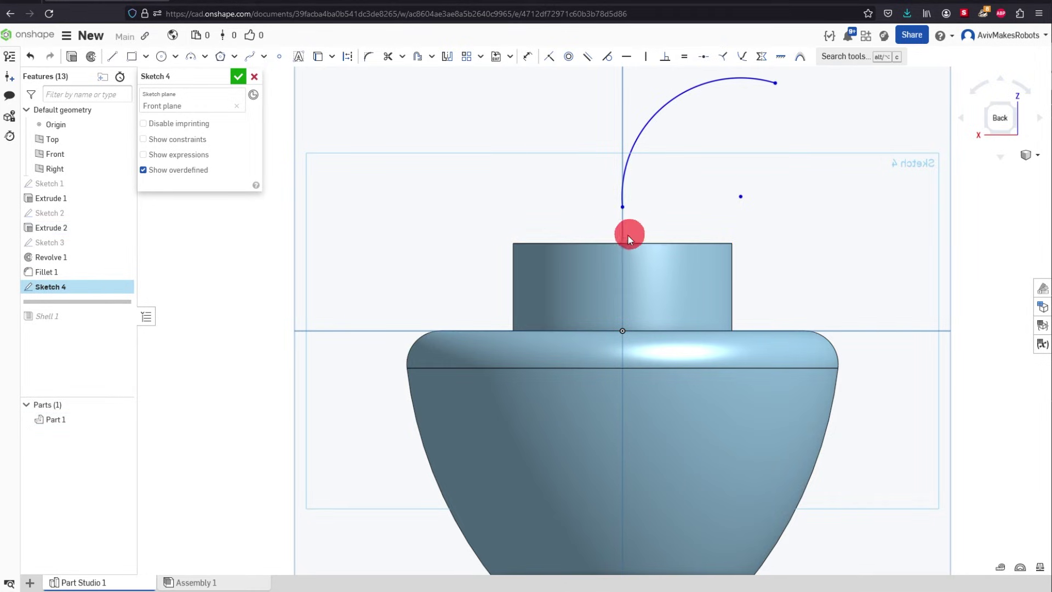
{"action": "mouse_move", "coordinate": [624, 205]}
{"action": "left_mouse_down"}
{"action": "mouse_move", "coordinate": [615, 279]}
{"action": "mouse_move", "coordinate": [635, 218]}
{"action": "mouse_move", "coordinate": [623, 218]}
{"action": "left_mouse_up"}
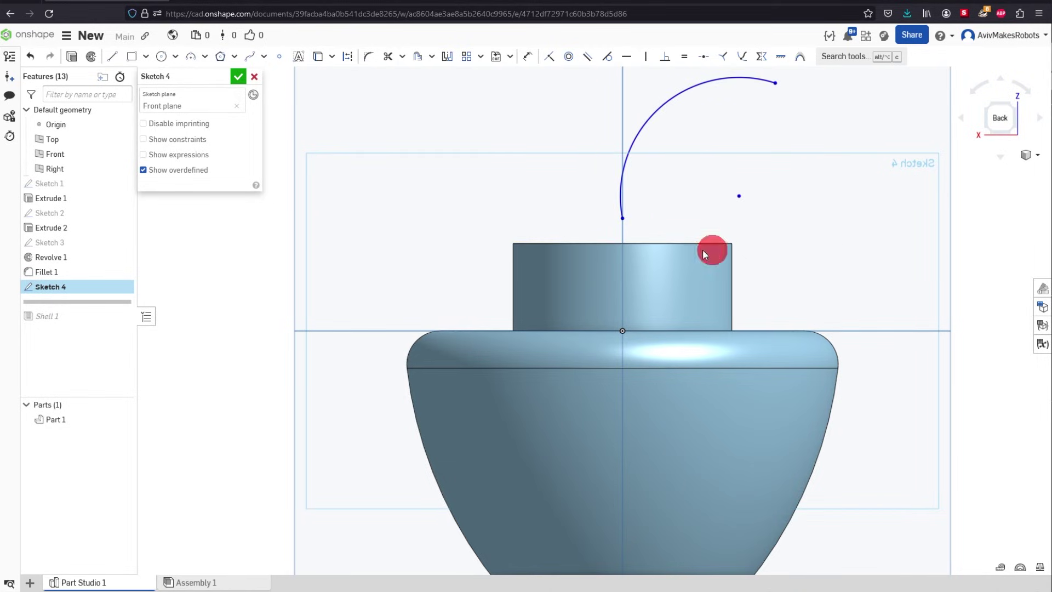
Project the neck's top edge as a construction line and attach the arc's lower endpoint to it on the vertical axis
{"action": "left_click", "coordinate": [685, 243]}
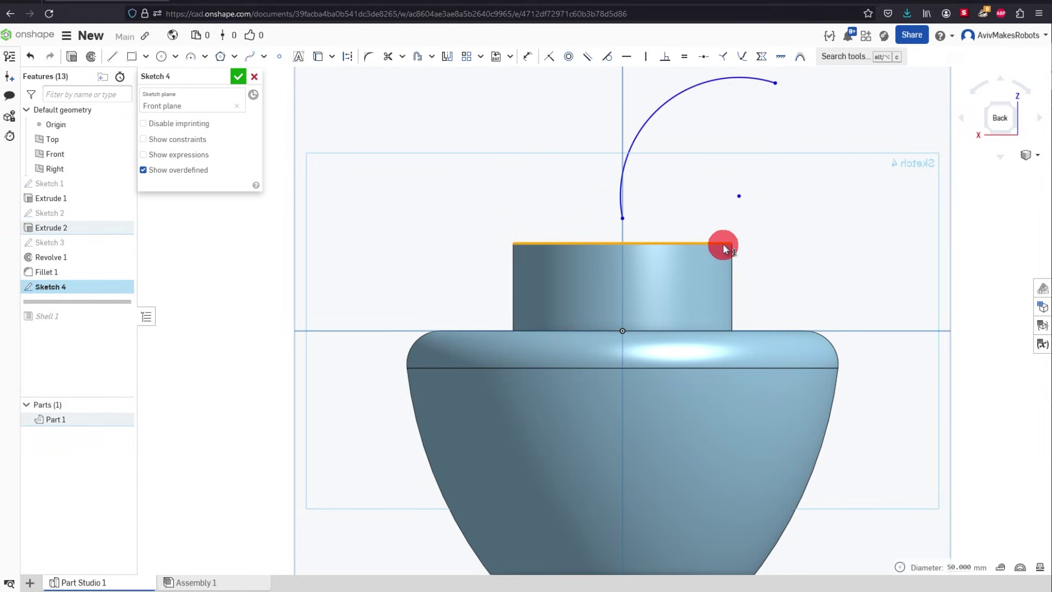
{"action": "left_click", "coordinate": [320, 58]}
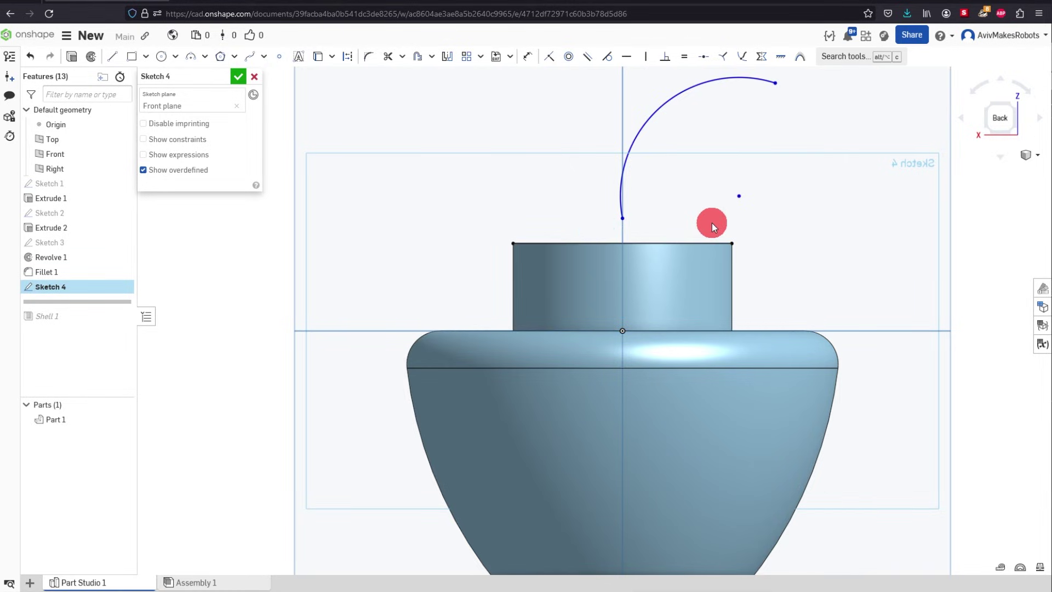
{"action": "left_click", "coordinate": [684, 242]}
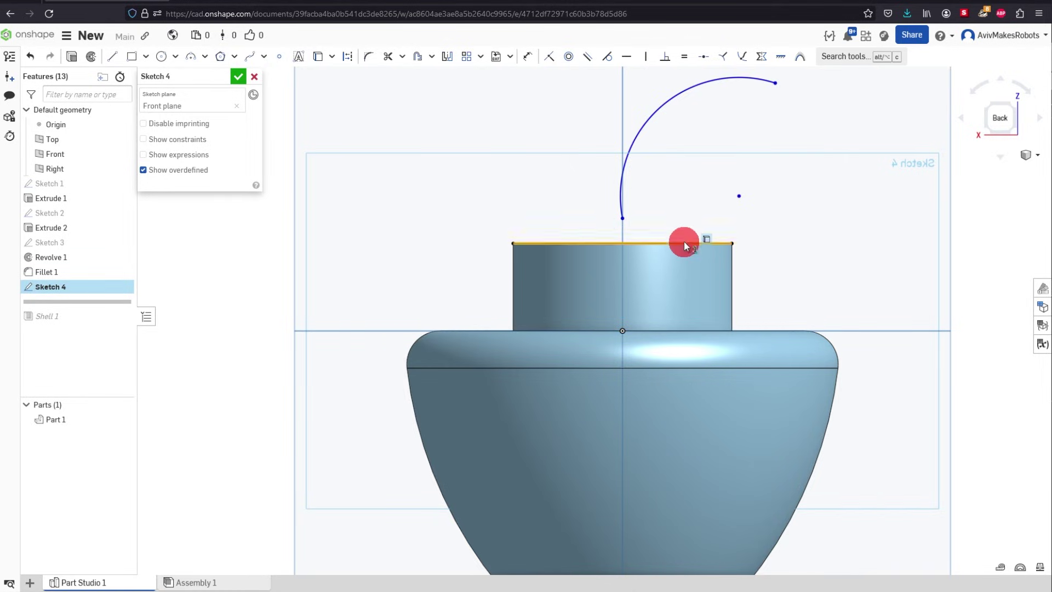
{"action": "left_click", "coordinate": [348, 57]}
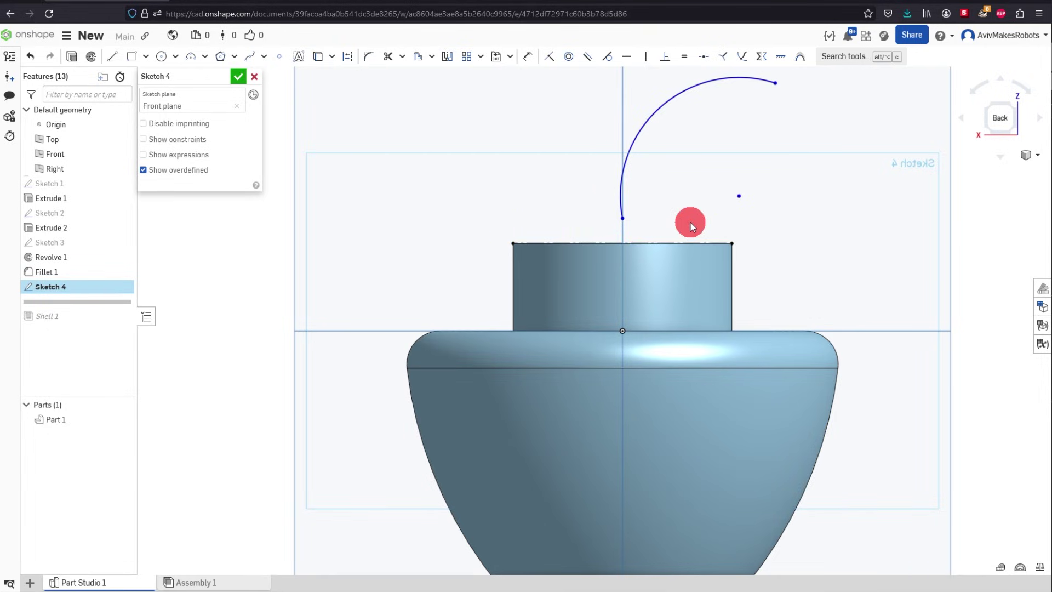
{"action": "left_click_drag", "start_coordinate": [624, 217], "coordinate": [625, 248]}
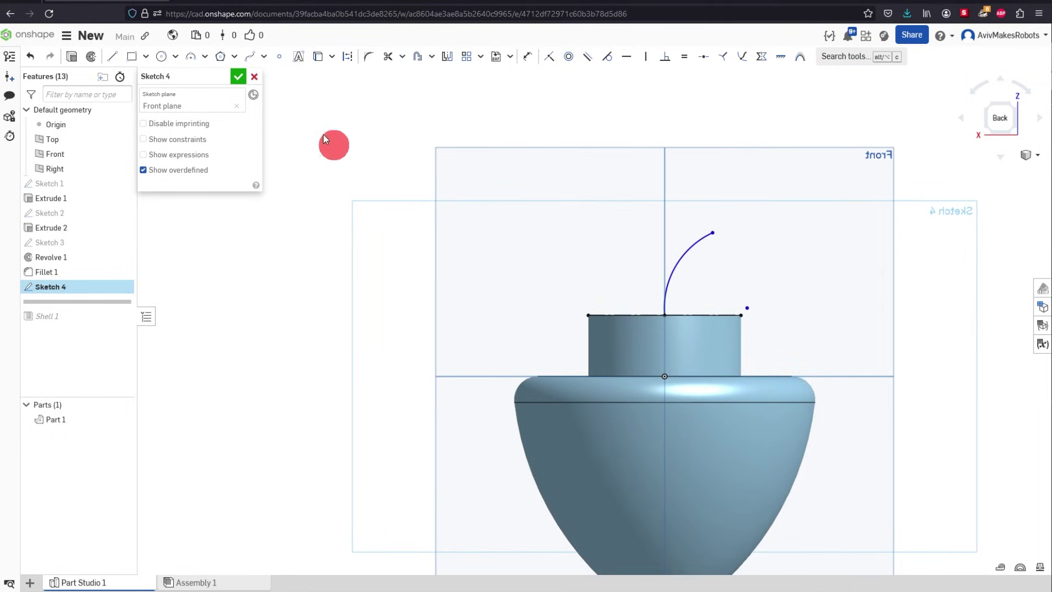
{"action": "left_click", "coordinate": [238, 77]}
Create a sketch on the neck's top face containing the projected circular edge of the neck
{"action": "key", "text": "Up"}
{"action": "key", "text": "Up"}
{"action": "key", "text": "Up"}
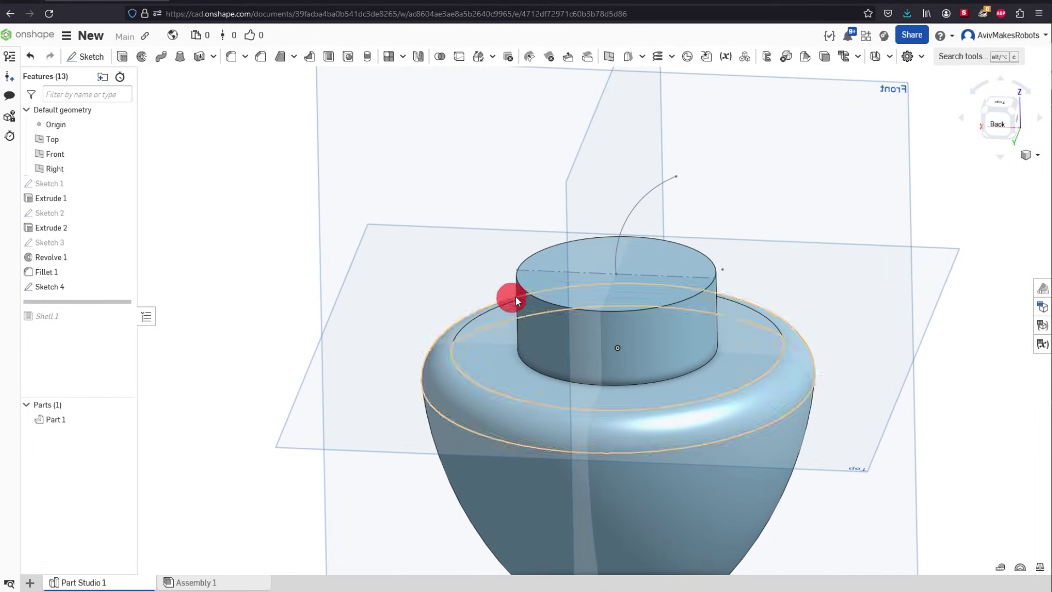
{"action": "left_click", "coordinate": [548, 285]}
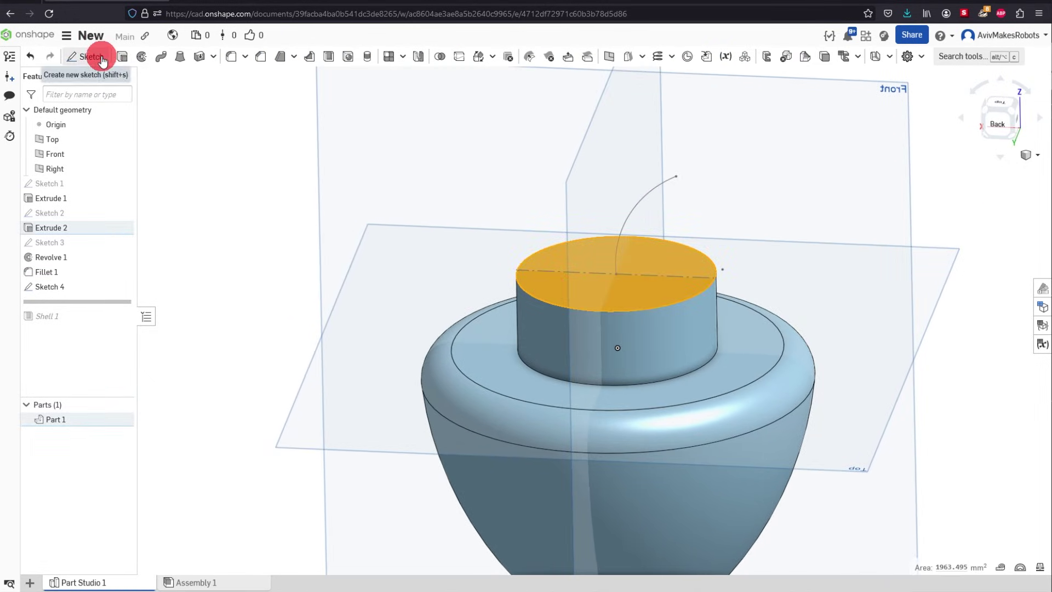
{"action": "left_click", "coordinate": [88, 56]}
{"action": "left_click", "coordinate": [525, 297]}
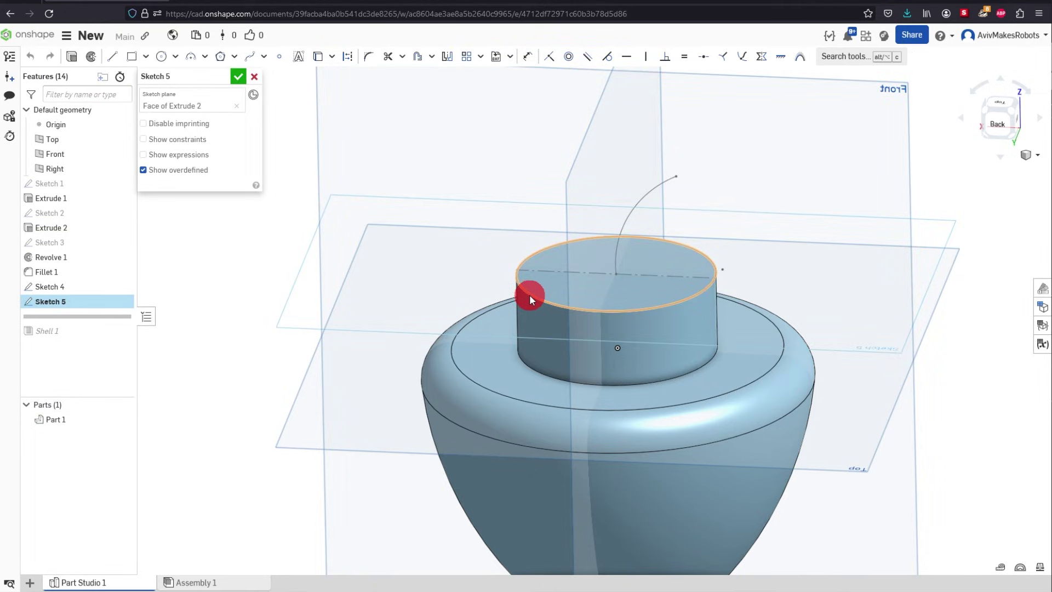
{"action": "left_click", "coordinate": [529, 295]}
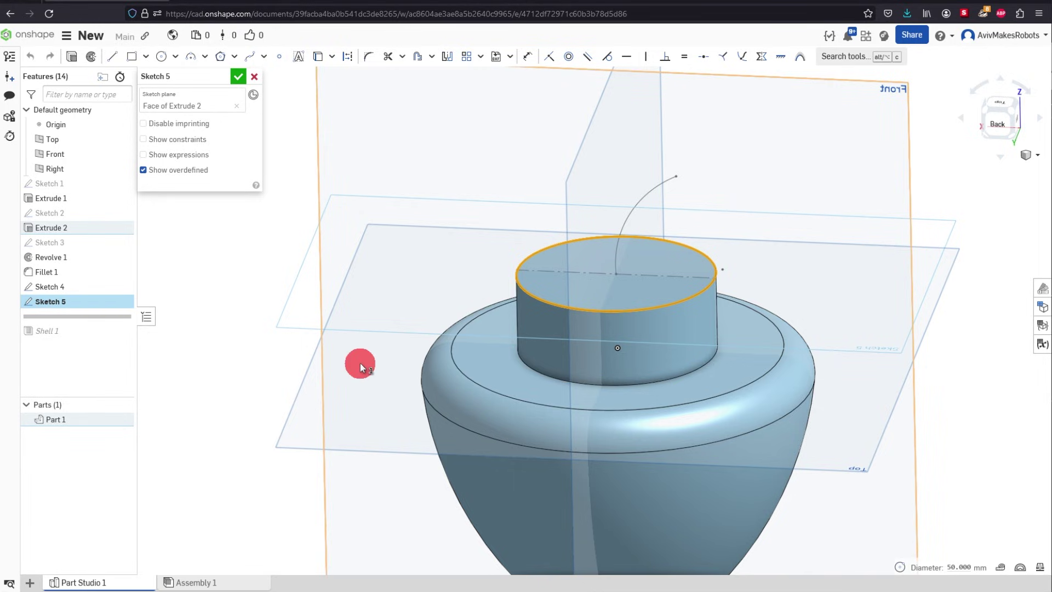
{"action": "left_click", "coordinate": [320, 62]}
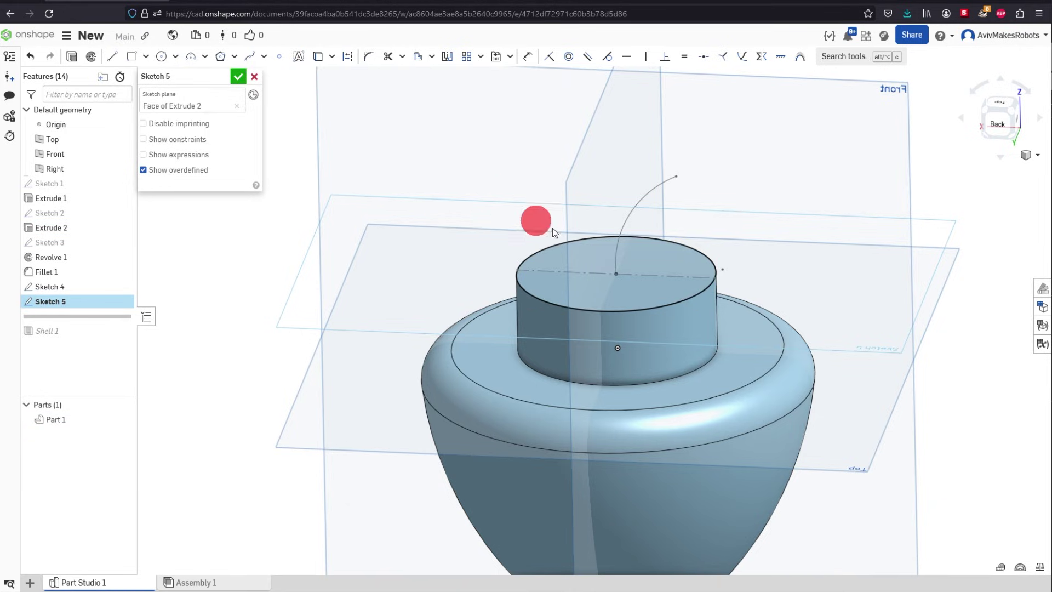
{"action": "scroll", "coordinate": [648, 261], "scroll_direction": "up", "scroll_amount": 5}
{"action": "scroll", "coordinate": [648, 261], "scroll_direction": "up", "scroll_amount": 2}
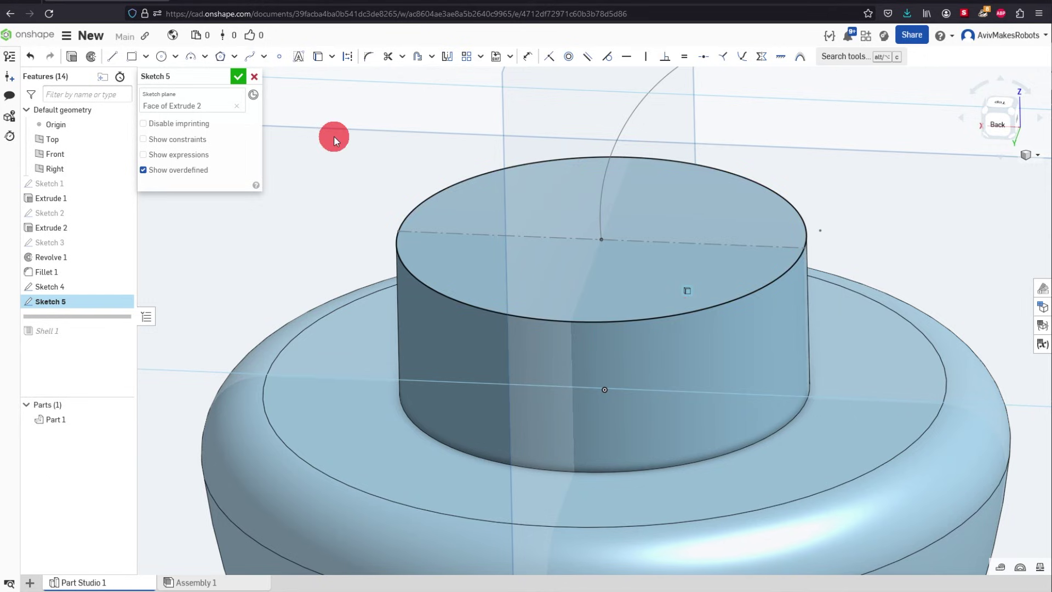
{"action": "left_click", "coordinate": [239, 77]}
{"action": "scroll", "coordinate": [761, 277], "scroll_direction": "down", "scroll_amount": 3}
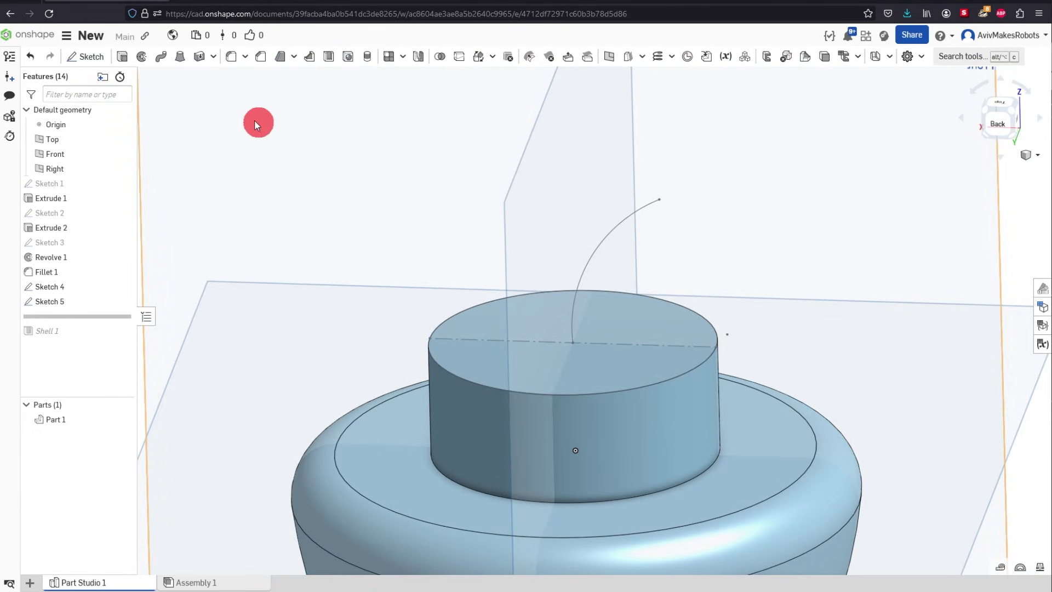
Sweep the circular profile on the neck's top face along the Sketch 4 arc, adding the result to Part 1
{"action": "left_click", "coordinate": [162, 57]}
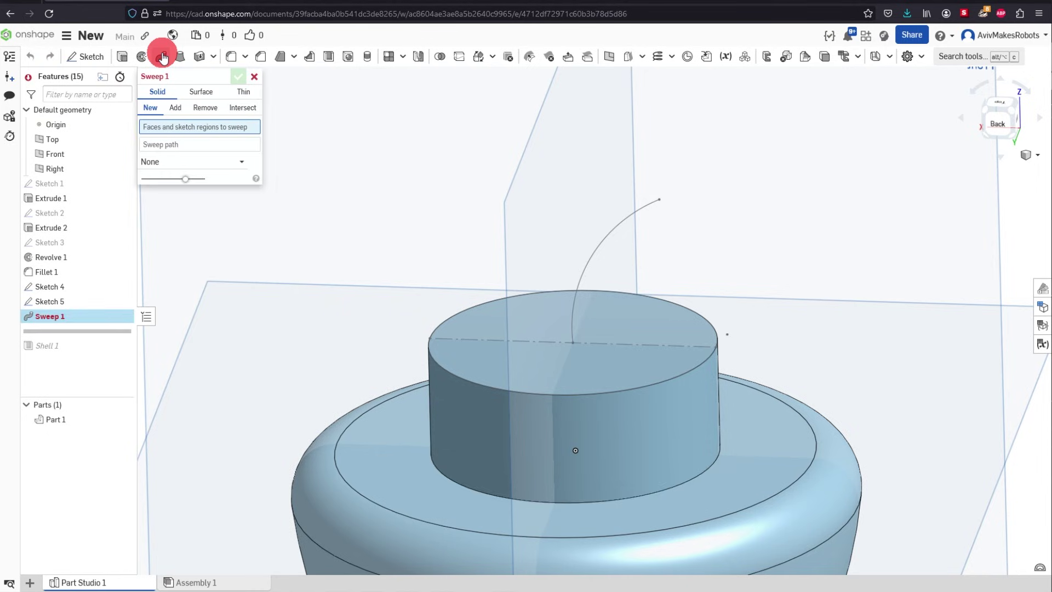
{"action": "left_click", "coordinate": [245, 93]}
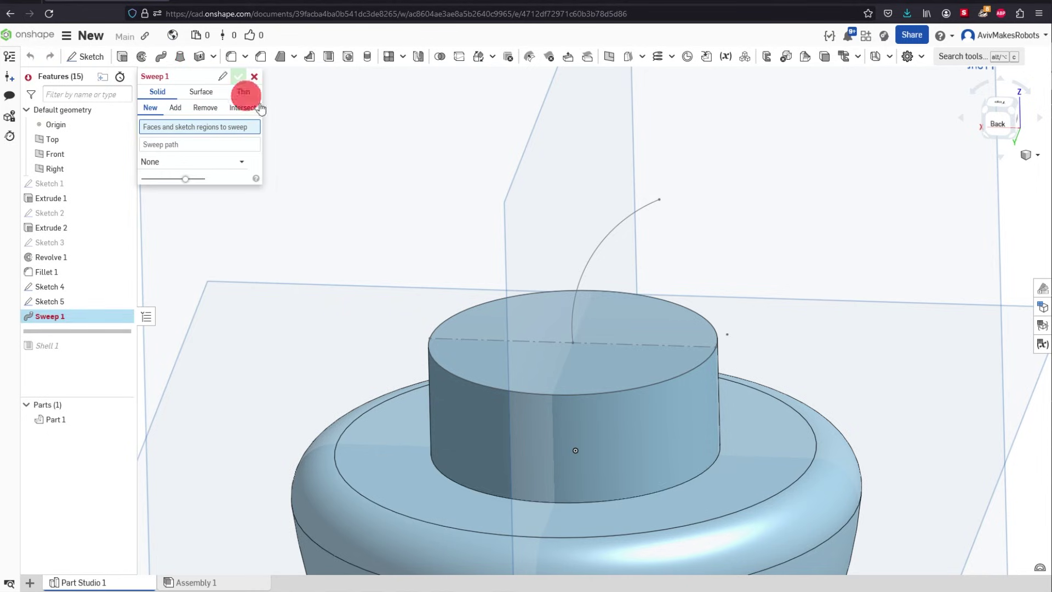
{"action": "left_click", "coordinate": [440, 367]}
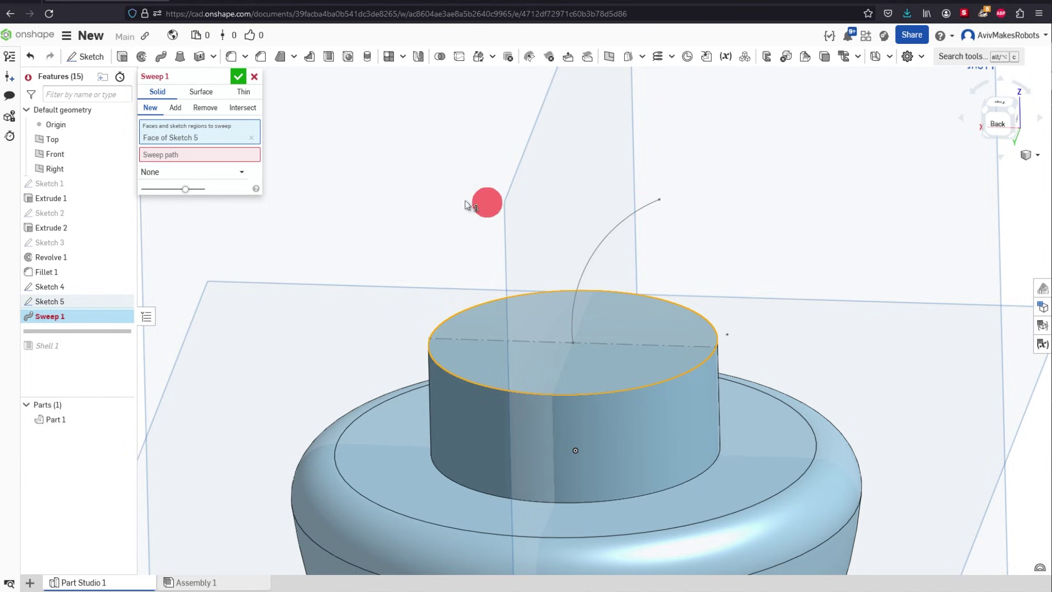
{"action": "left_click", "coordinate": [188, 155]}
{"action": "left_click", "coordinate": [620, 222]}
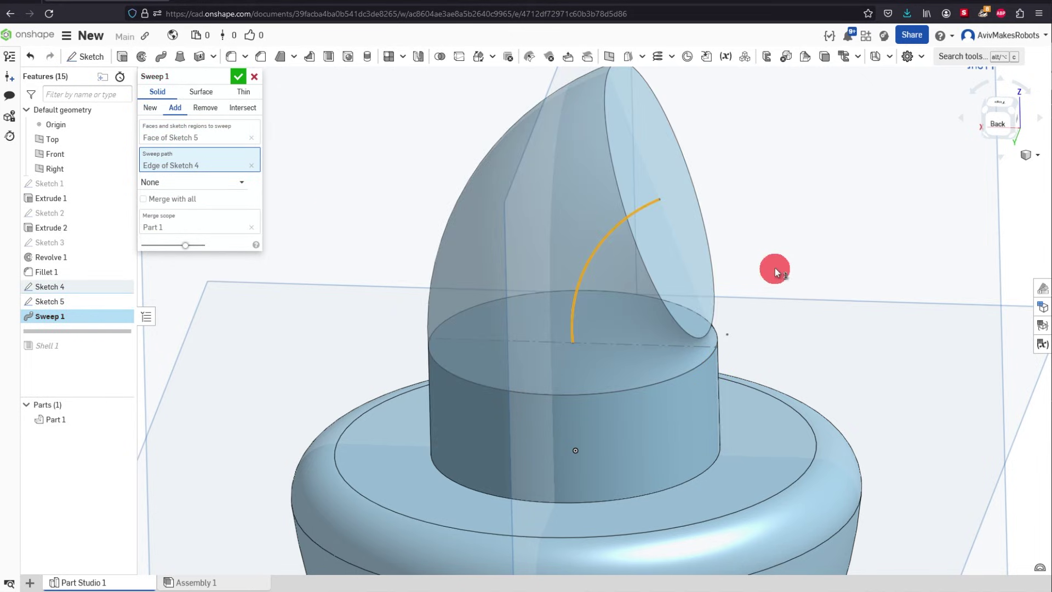
{"action": "scroll", "coordinate": [775, 269], "scroll_direction": "down", "scroll_amount": 3}
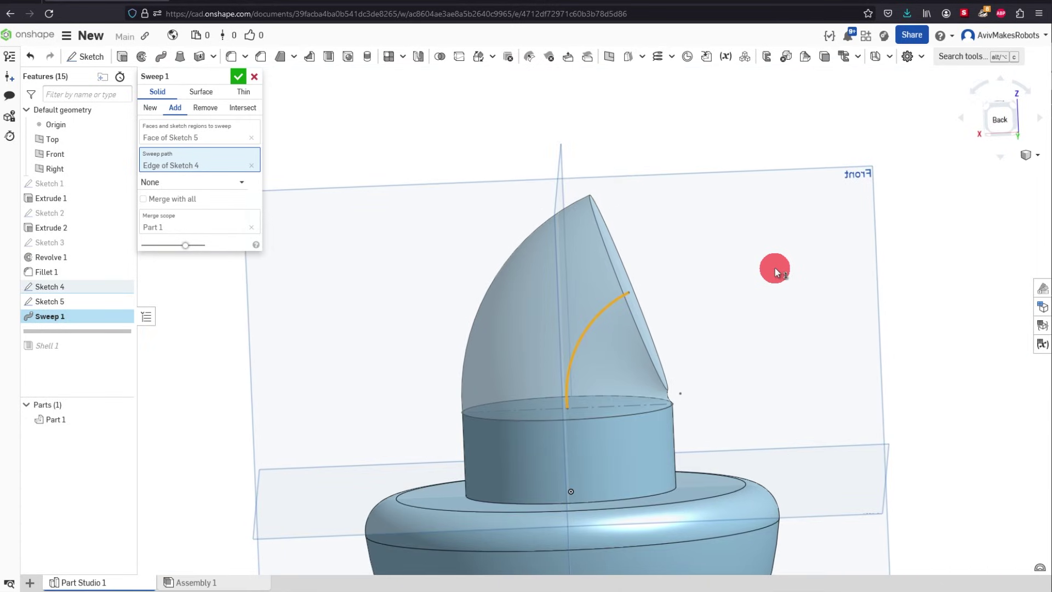
{"action": "key", "text": "Left"}
{"action": "key", "text": "Left"}
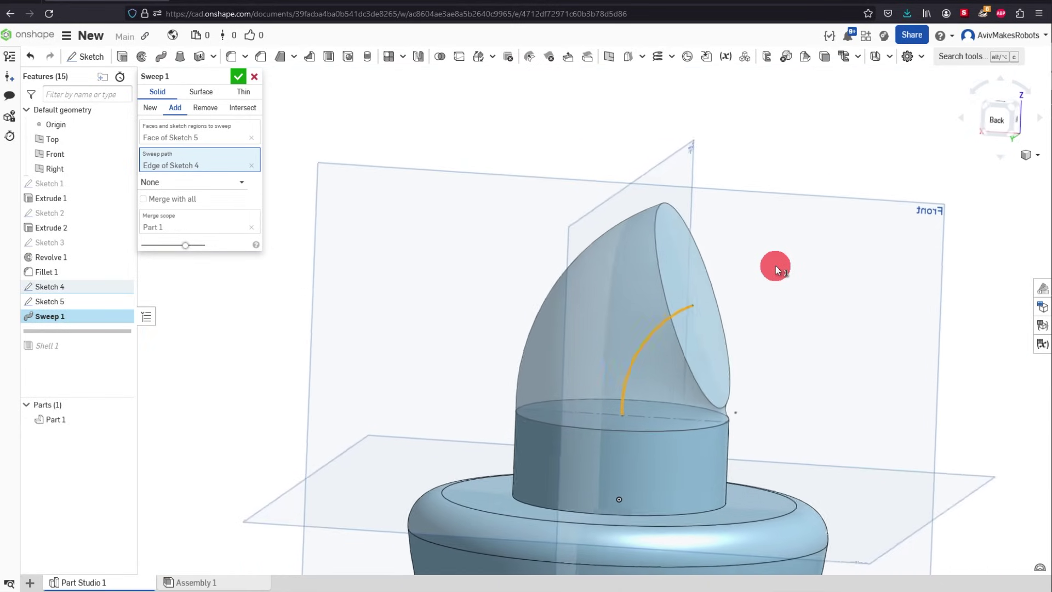
{"action": "key", "text": "Left"}
{"action": "key", "text": "Left"}
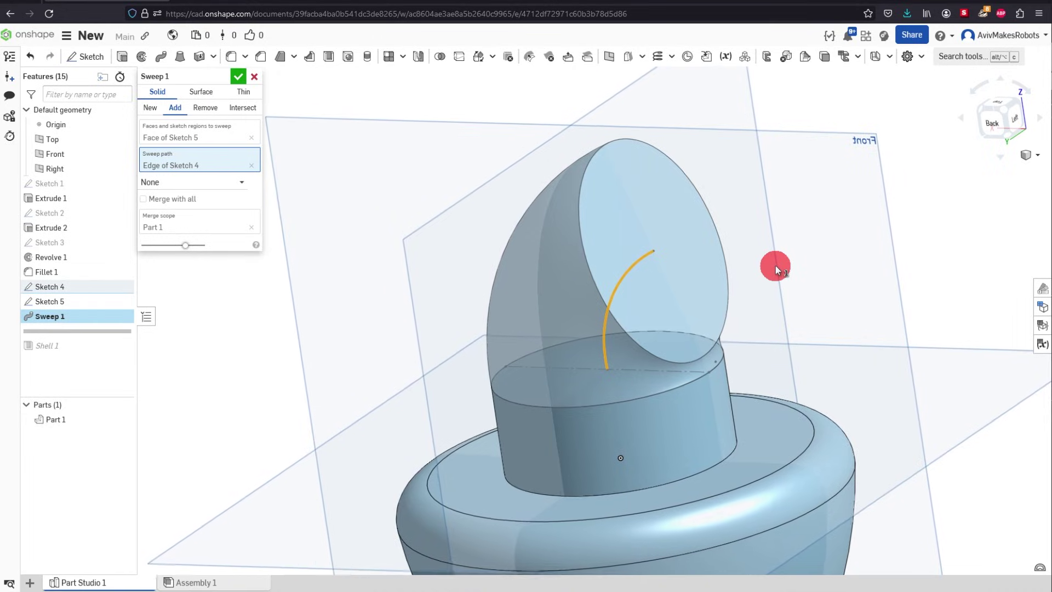
{"action": "left_click", "coordinate": [238, 79]}
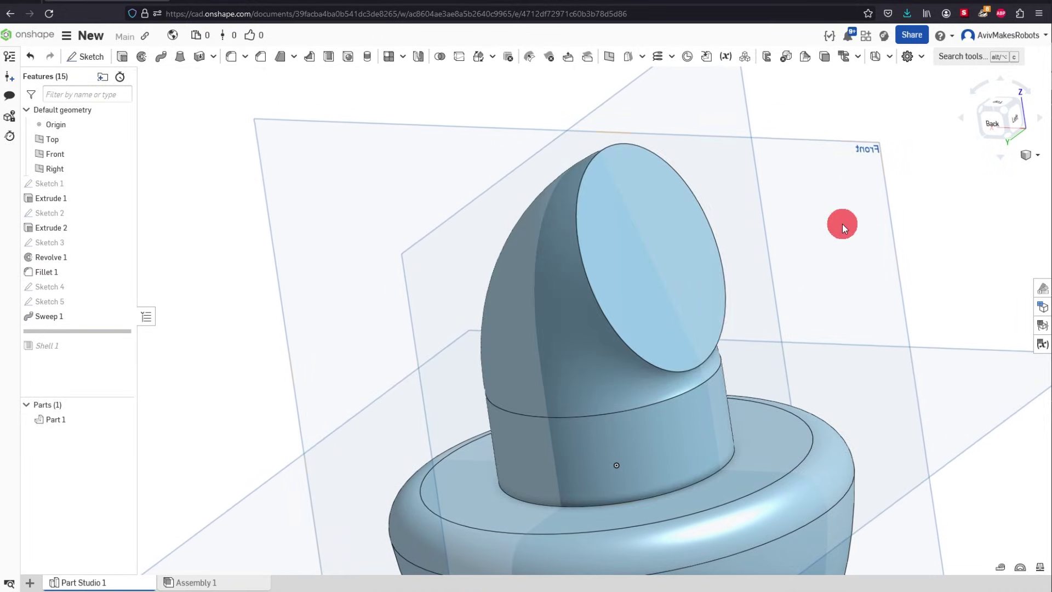
Edit Sketch 4 to stretch the path arc's free endpoint upward and outward, forming a longer C-shaped neck
{"action": "scroll", "coordinate": [843, 224], "scroll_direction": "down", "scroll_amount": 3}
{"action": "key", "text": "Right"}
{"action": "key", "text": "Right"}
{"action": "key", "text": "Left"}
{"action": "key", "text": "Left"}
{"action": "key", "text": "Up"}
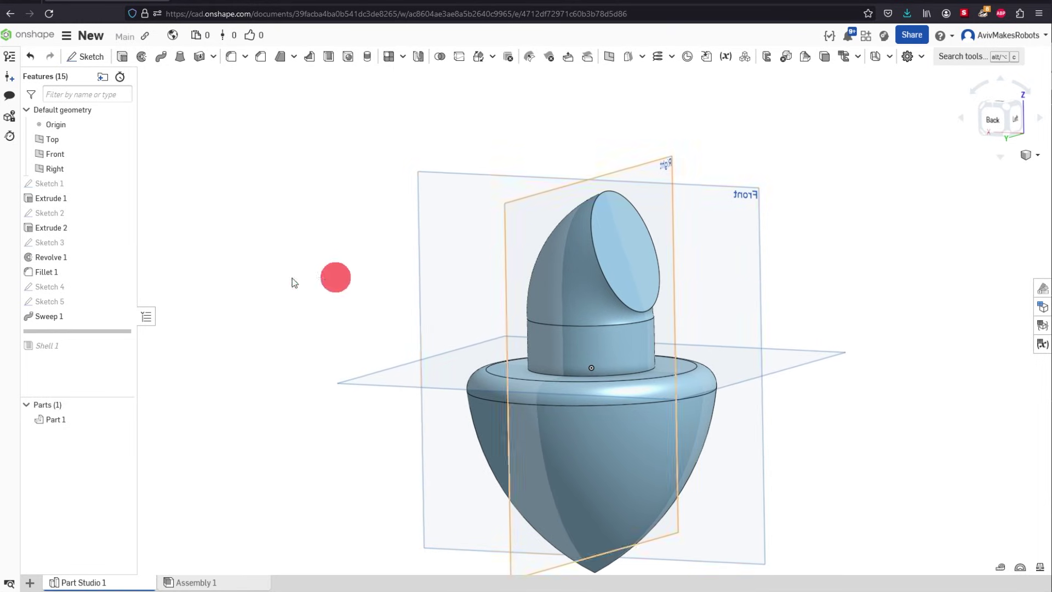
{"action": "right_click", "coordinate": [53, 288]}
{"action": "left_click", "coordinate": [75, 320]}
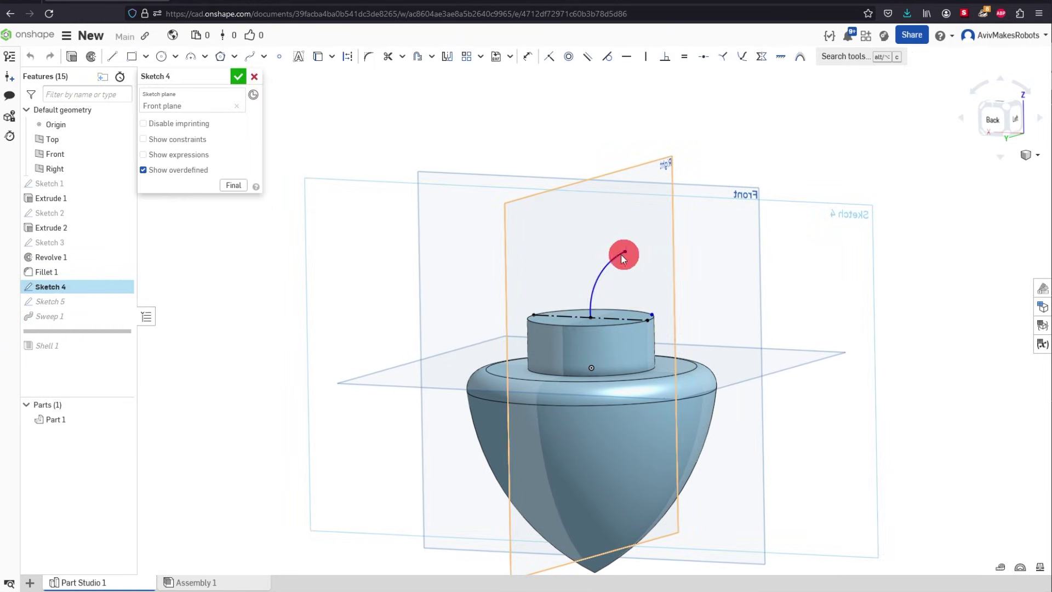
{"action": "left_click_drag", "start_coordinate": [627, 254], "coordinate": [784, 132]}
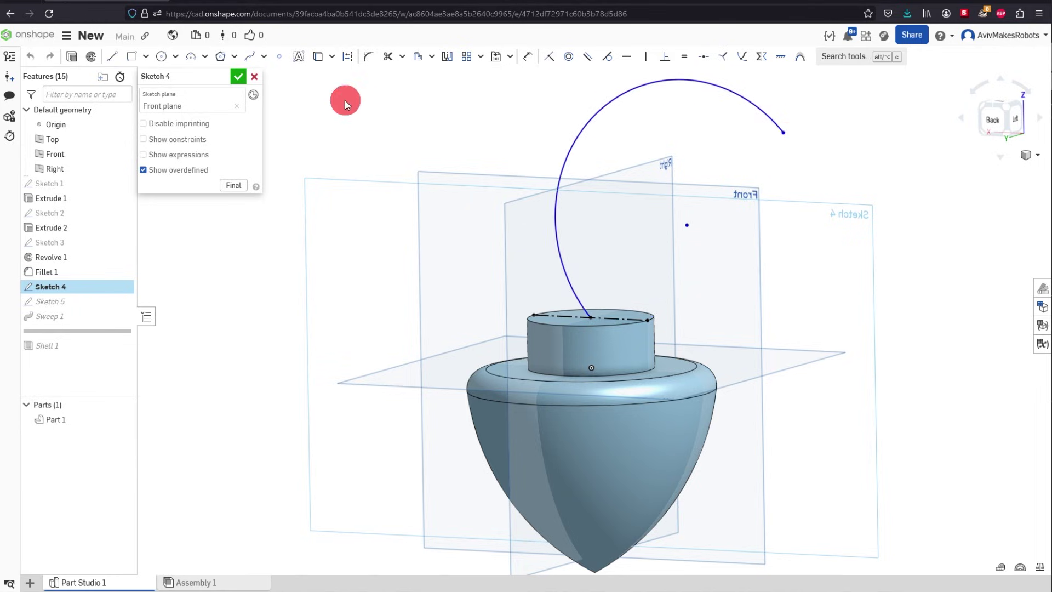
{"action": "left_click", "coordinate": [238, 78]}
{"action": "left_click", "coordinate": [360, 174]}
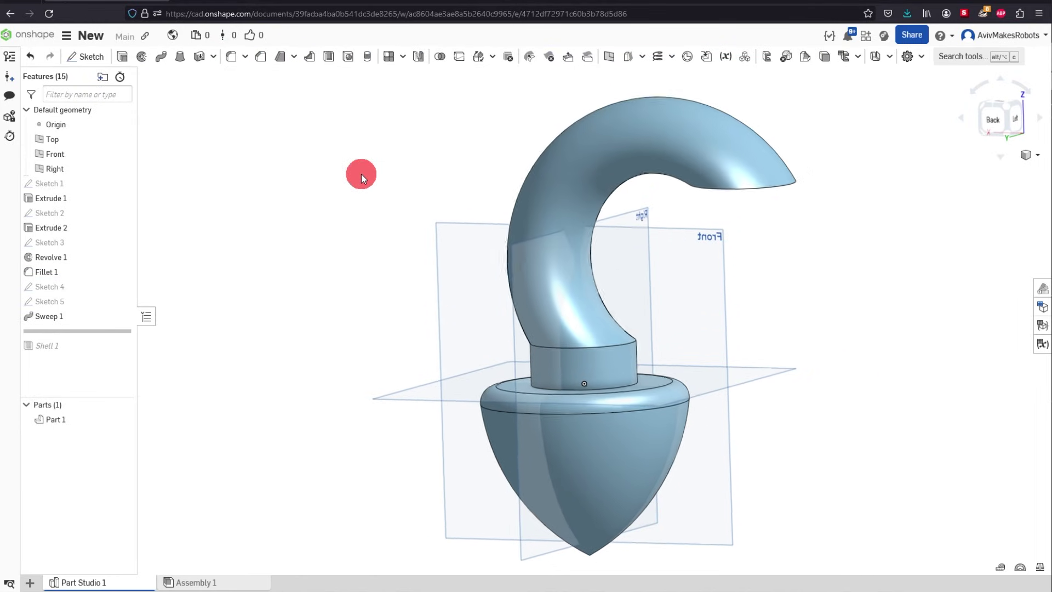
Edit Sketch 4 to pull the arc's free endpoint farther outward from the vessel, widening the neck into a broad downward-curving hook
{"action": "right_click_drag", "start_coordinate": [361, 174], "coordinate": [336, 186]}
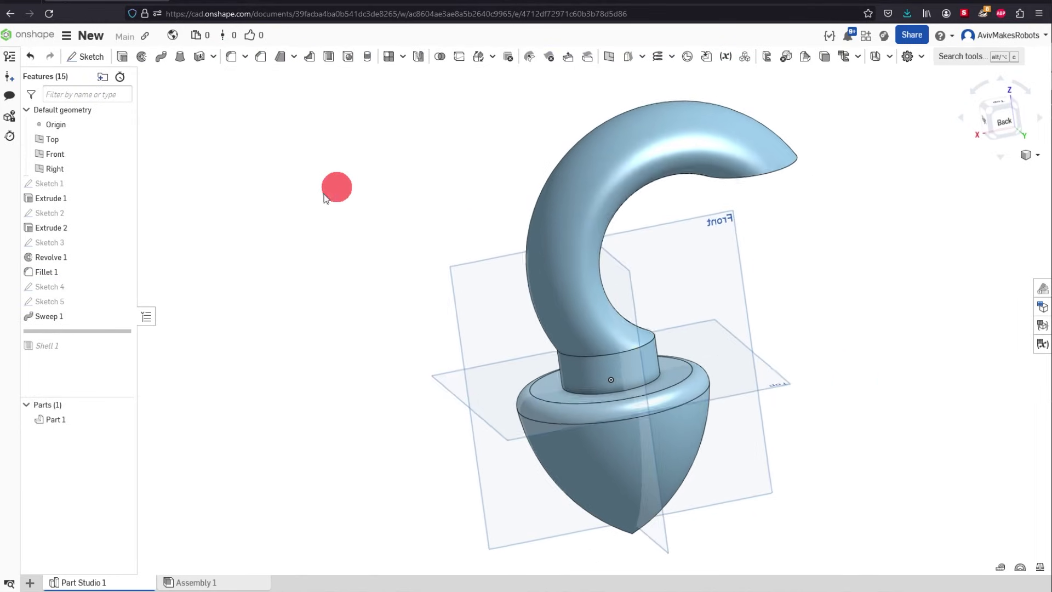
{"action": "right_click", "coordinate": [46, 288]}
{"action": "left_click", "coordinate": [65, 319]}
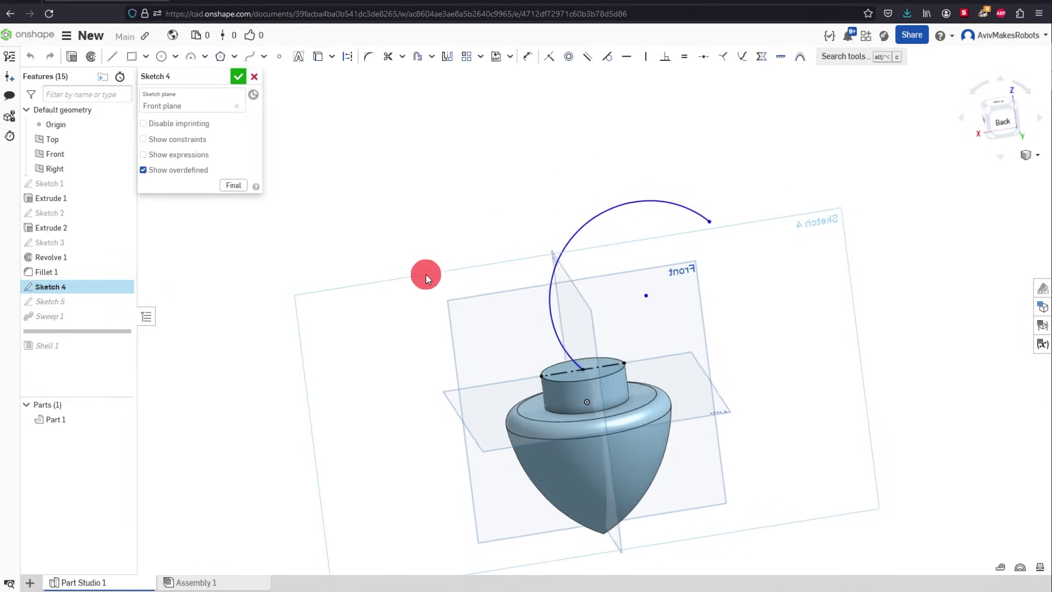
{"action": "mouse_move", "coordinate": [748, 238]}
{"action": "left_mouse_down"}
{"action": "mouse_move", "coordinate": [903, 180]}
{"action": "mouse_move", "coordinate": [979, 285]}
{"action": "left_mouse_up"}
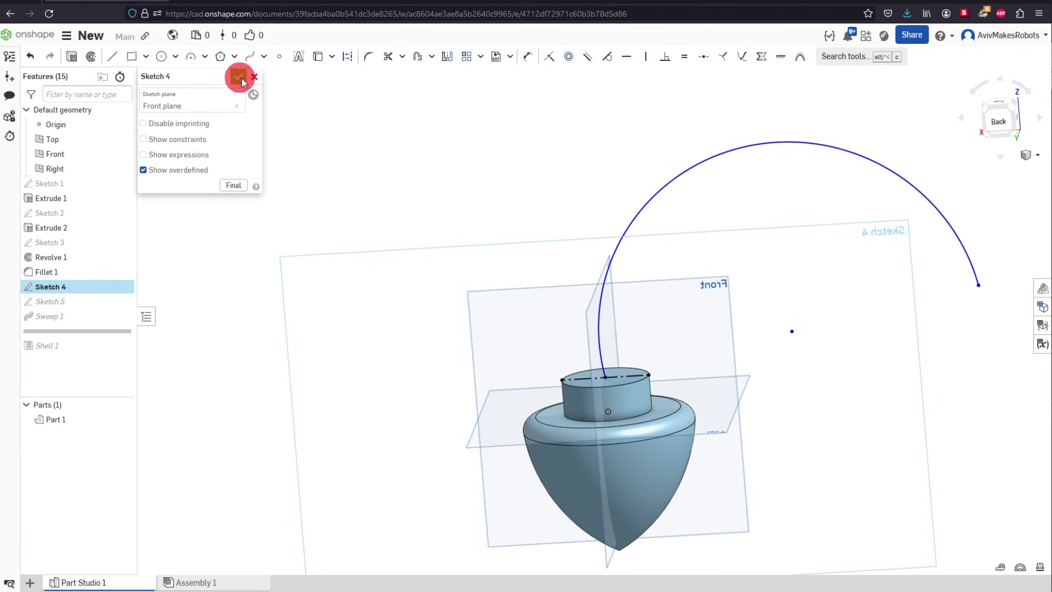
{"action": "left_click", "coordinate": [238, 77]}
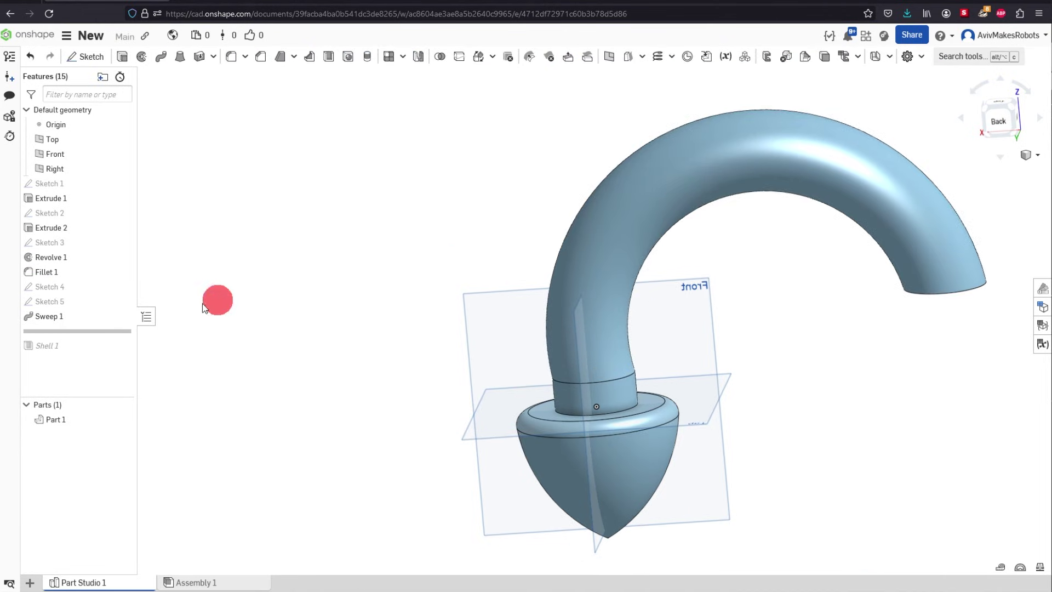
Reopen Sketch 4 and shift the arc's free endpoint slightly back toward the vessel
{"action": "right_click", "coordinate": [61, 289]}
{"action": "left_click", "coordinate": [96, 320]}
{"action": "left_click_drag", "start_coordinate": [945, 293], "coordinate": [907, 298]}
{"action": "left_click_drag", "start_coordinate": [907, 298], "coordinate": [631, 406]}
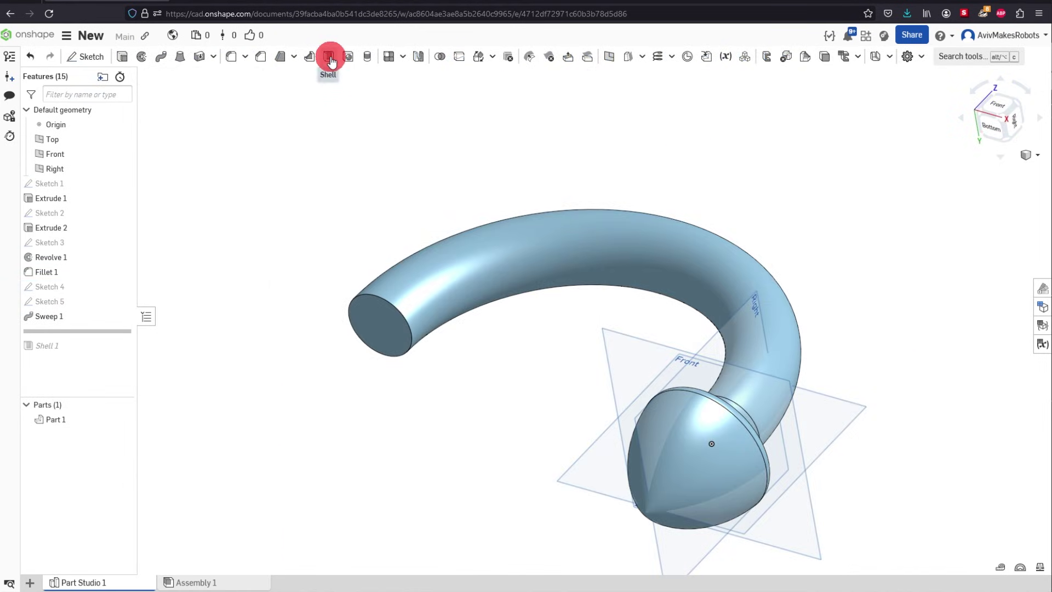
Shell the part with a 2.5 mm wall thickness, removing the flat end face of the curved neck
{"action": "left_click", "coordinate": [331, 61]}
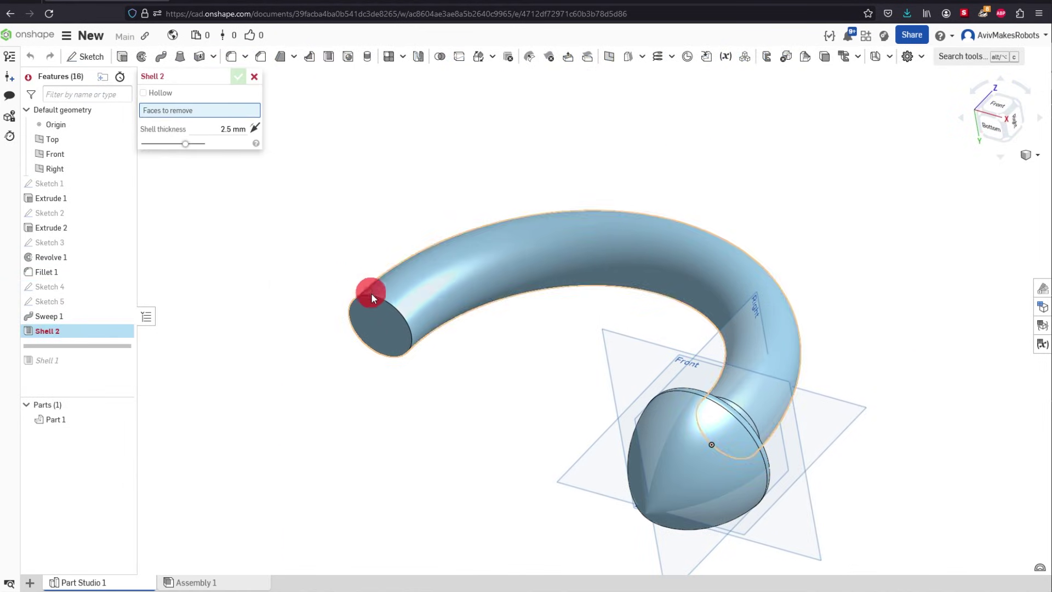
{"action": "left_click", "coordinate": [381, 317]}
{"action": "left_click", "coordinate": [239, 76]}
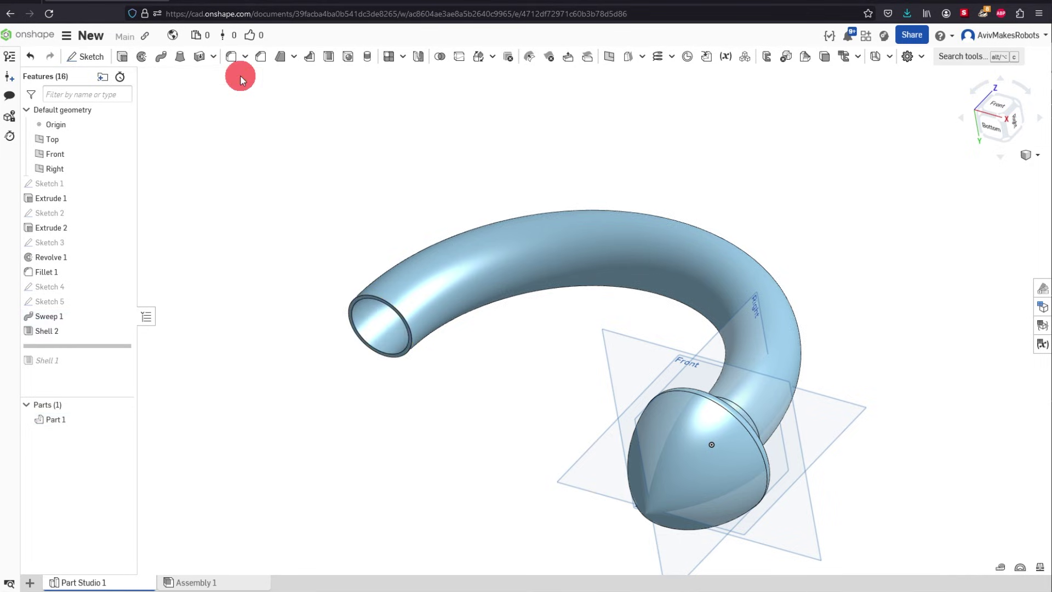